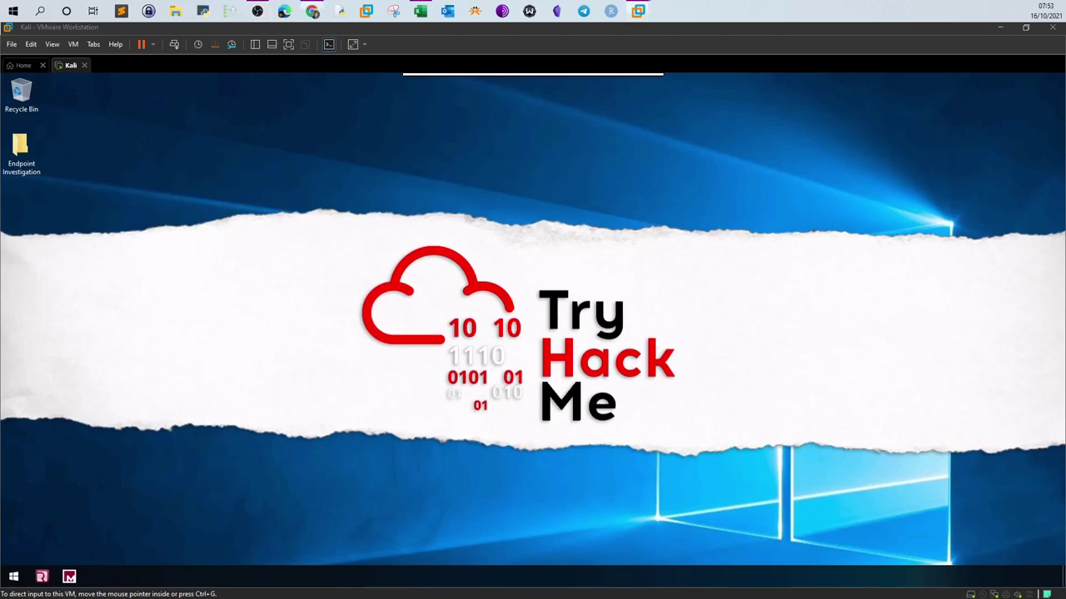
Switch to Chrome and highlight the Redline title on the TryHackMe room page
mouse_move(312, 11)
left_click(306, 193)
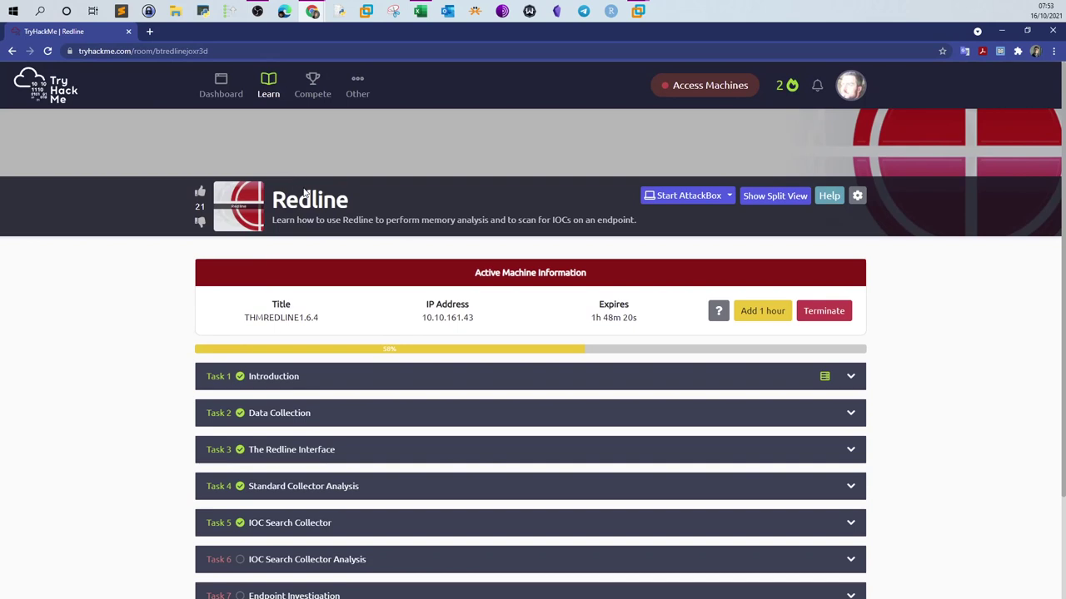
left_click_drag(350, 199, 274, 207)
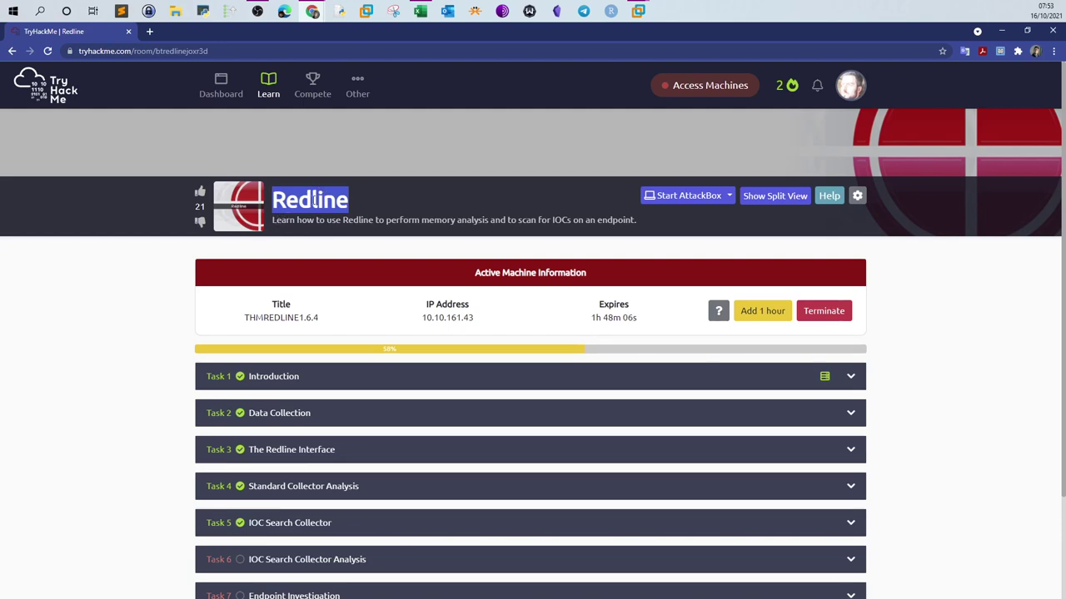
Search the web for "redline fireeye" in a new browser tab
left_click(150, 31)
type("red")
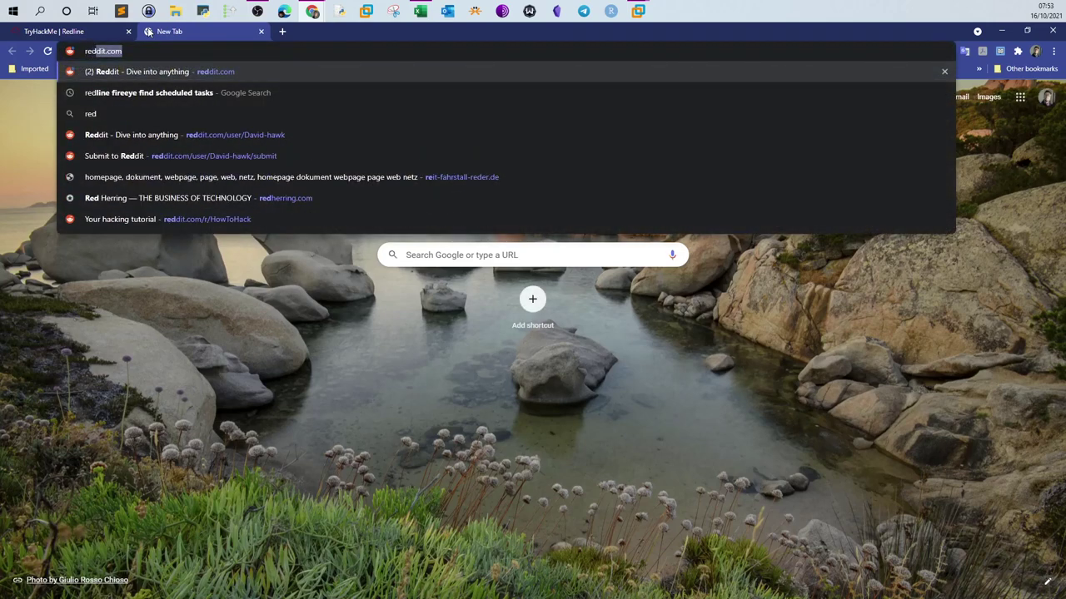
type("line dire")
key("BackSpace")
key("BackSpace")
key("BackSpace")
key("BackSpace")
type("fireeye")
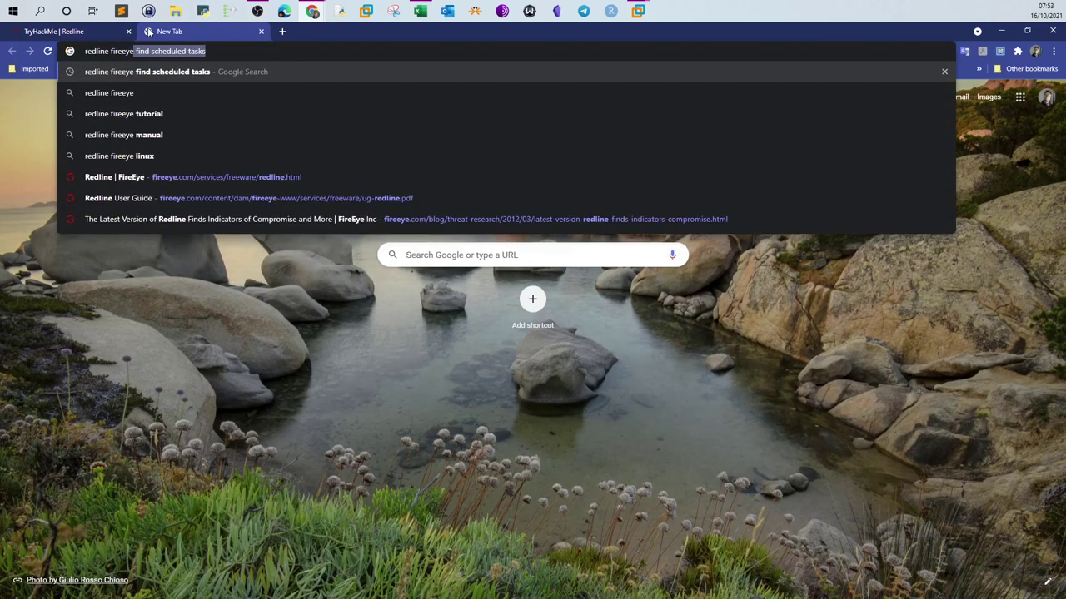
key("Return")
Shorten the Google query to "redline fireeye" and rerun the search
left_click(342, 99)
key("BackSpace")
key("BackSpace")
key("BackSpace")
key("BackSpace")
key("BackSpace")
key("BackSpace")
key("BackSpace")
key("BackSpace")
key("BackSpace")
key("BackSpace")
key("BackSpace")
key("BackSpace")
key("BackSpace")
key("BackSpace")
key("BackSpace")
key("BackSpace")
key("BackSpace")
key("BackSpace")
key("BackSpace")
key("BackSpace")
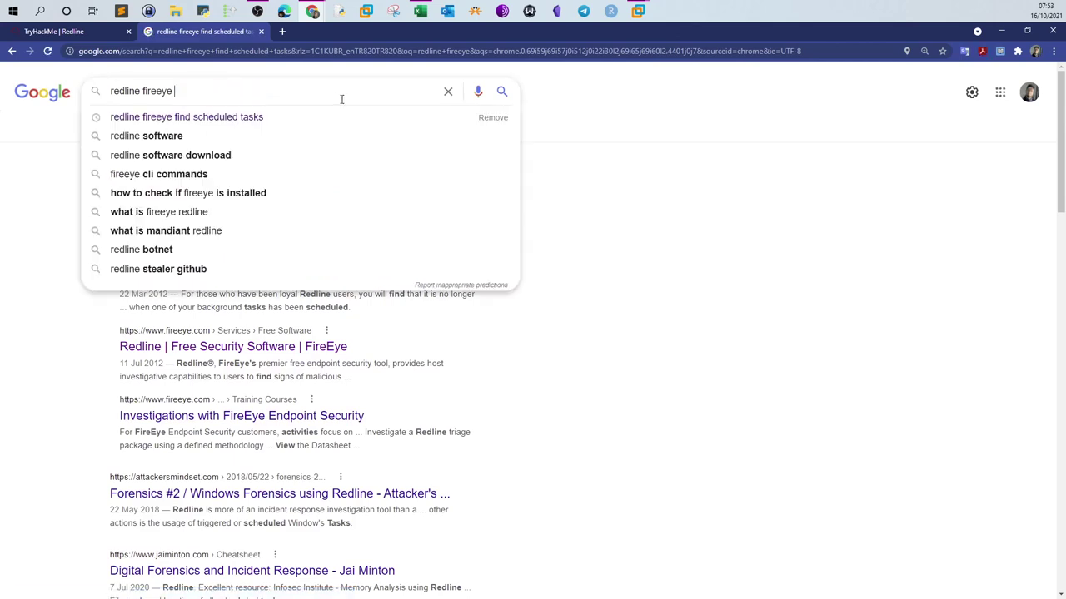
key("Return")
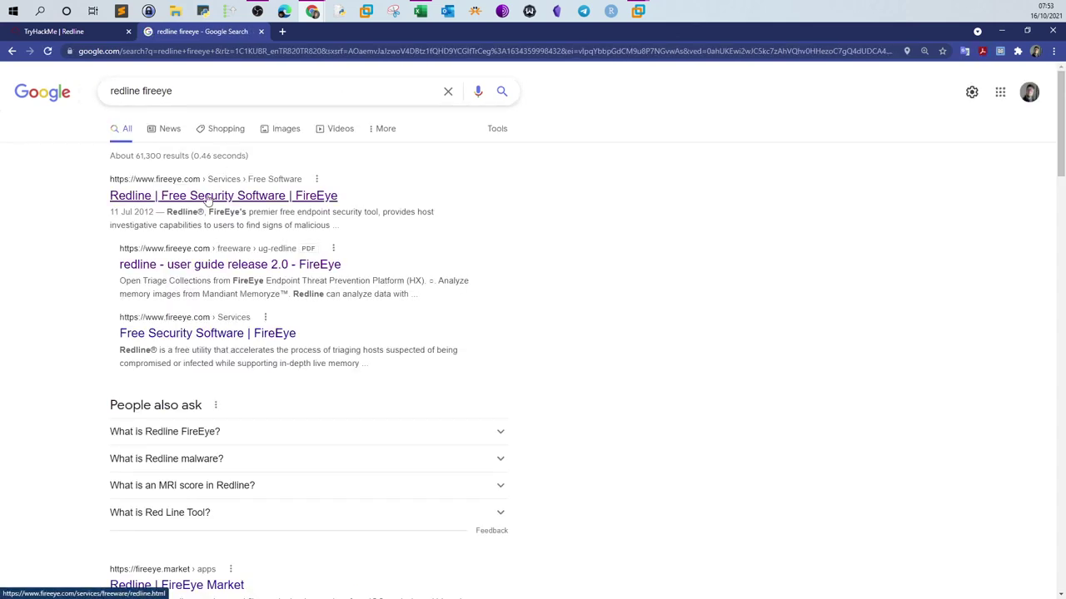
Open FireEye's Redline page from the search results and review its release notes and supported OS environments
left_click(201, 202)
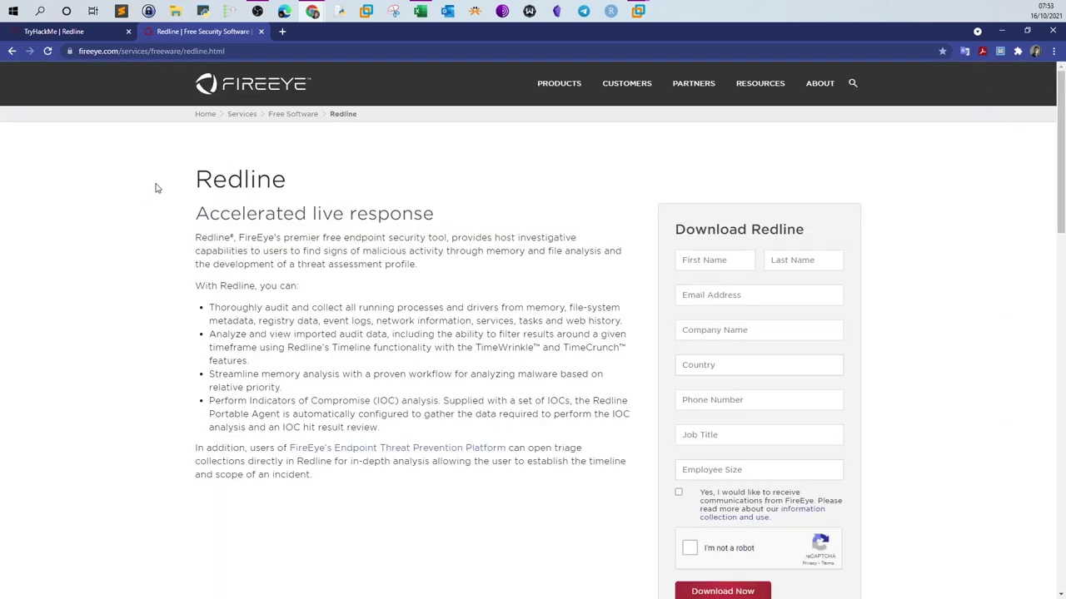
scroll(341, 151, "down", 4)
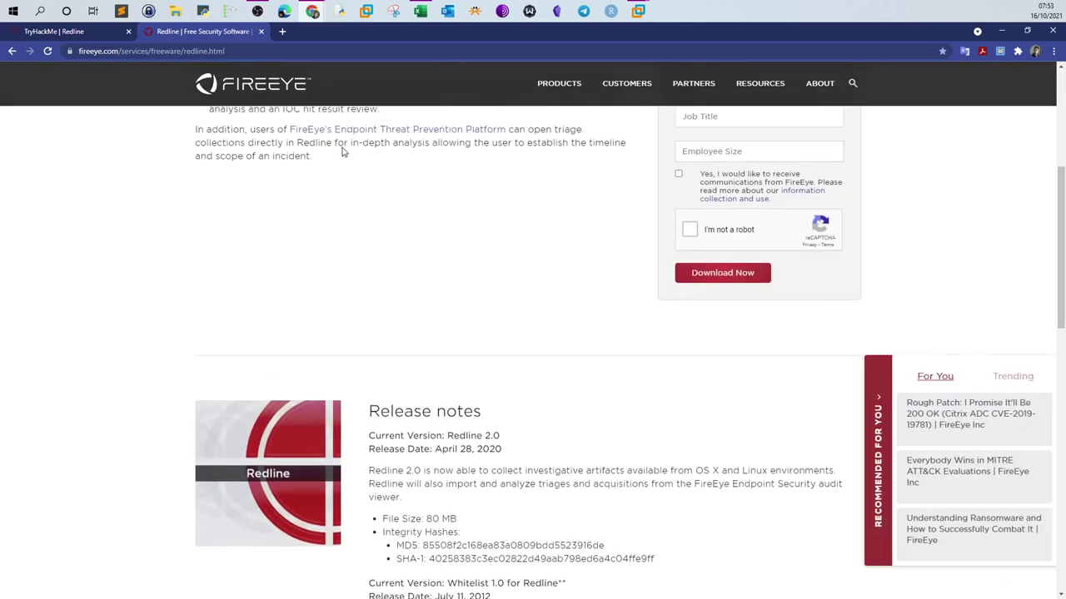
scroll(341, 152, "down", 2)
scroll(389, 182, "down", 4)
scroll(389, 181, "down", 2)
scroll(388, 181, "up", 3)
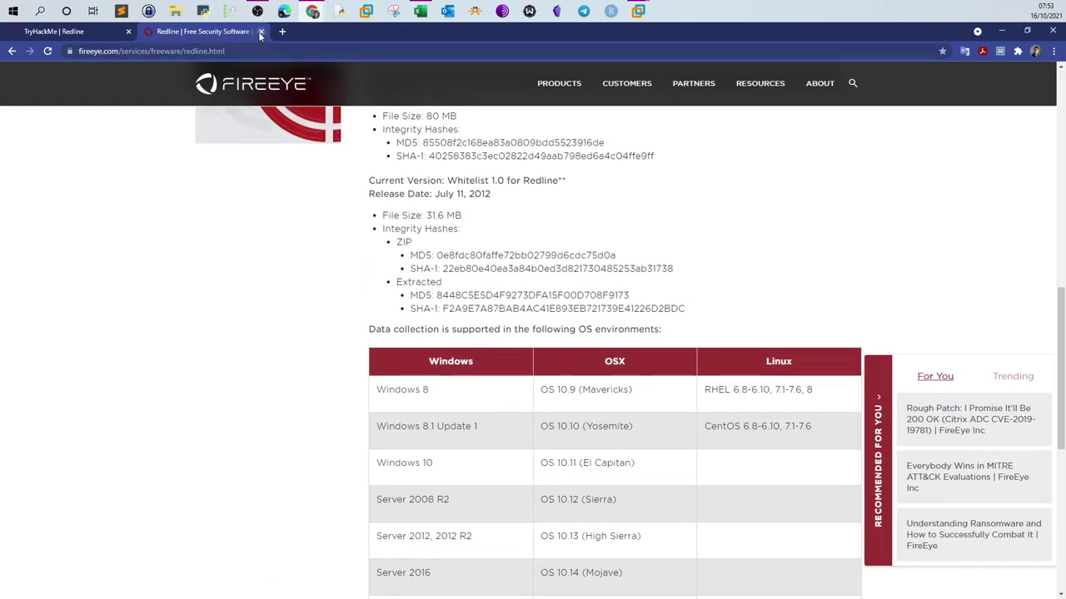
Close the FireEye page and look over the task list of the TryHackMe Redline room
left_click(260, 32)
scroll(311, 267, "down", 2)
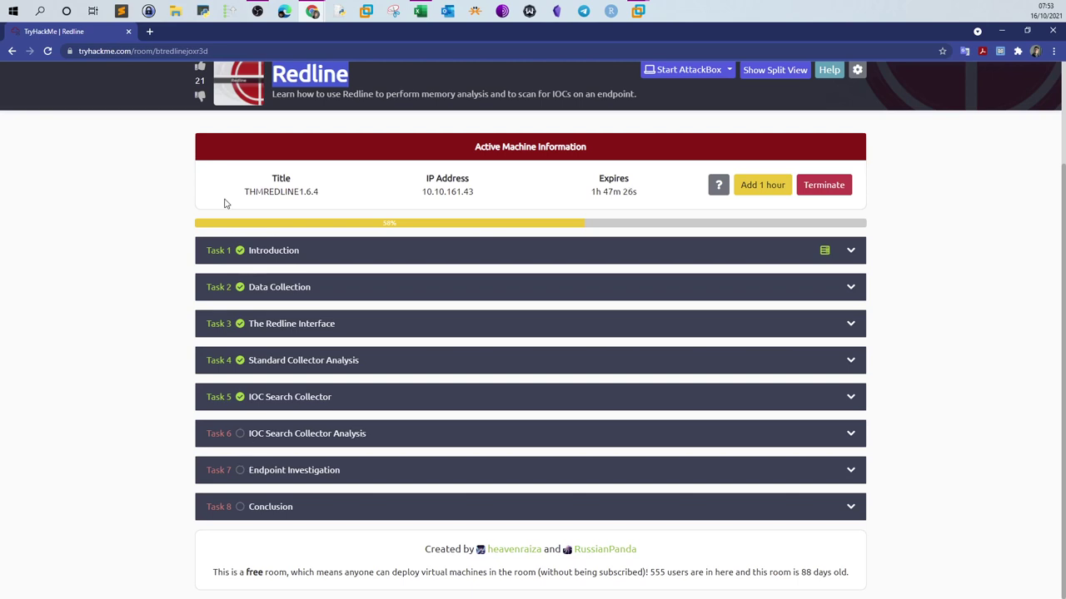
scroll(223, 186, "up", 1)
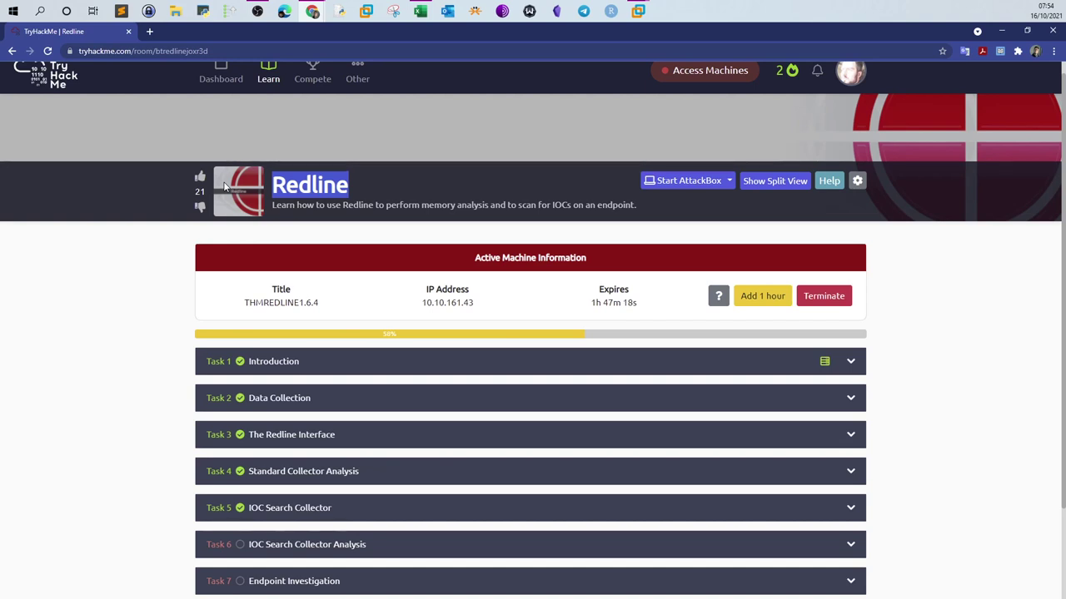
scroll(223, 187, "down", 2)
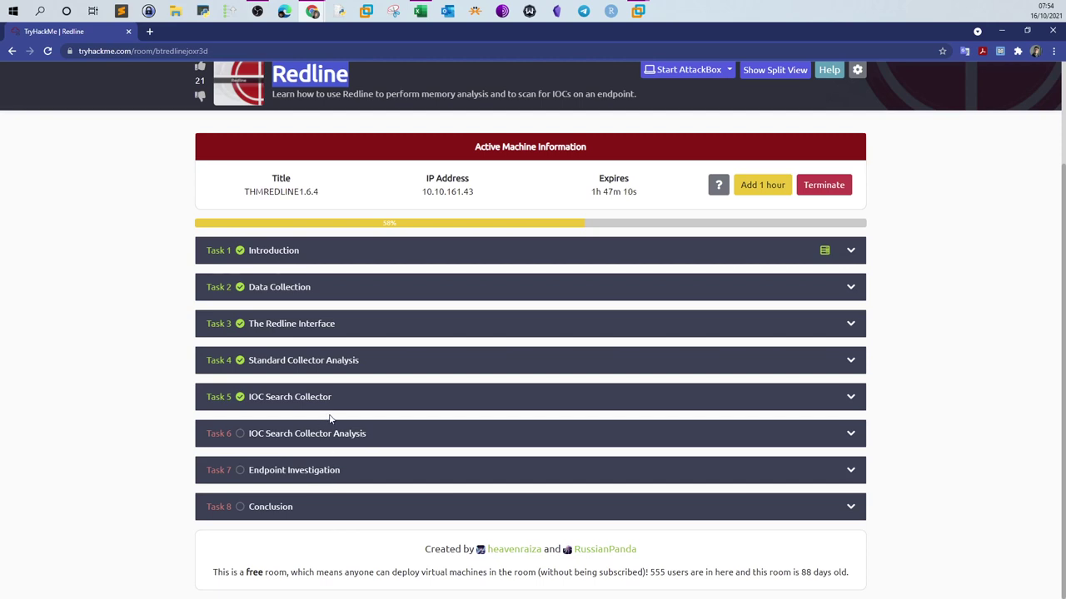
scroll(310, 348, "up", 1)
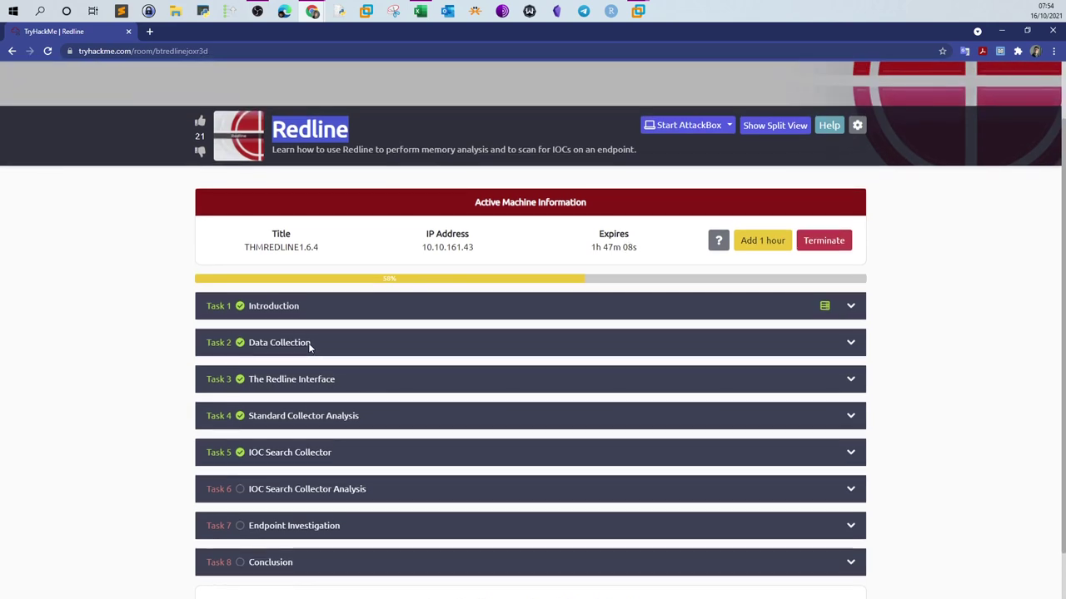
key("alt+Tab")
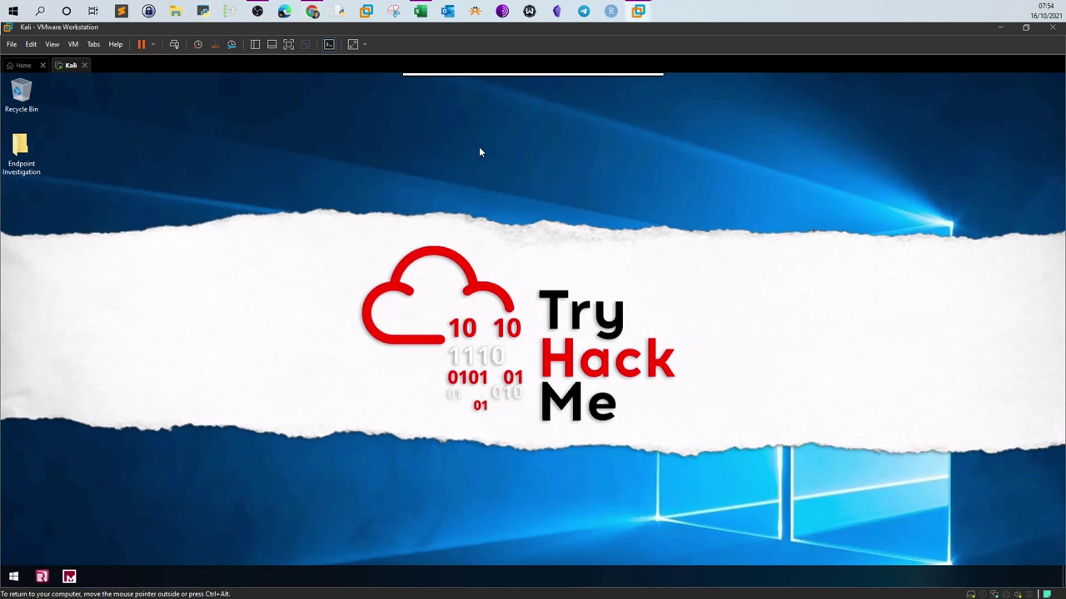
mouse_move(522, 77)
left_click(312, 11)
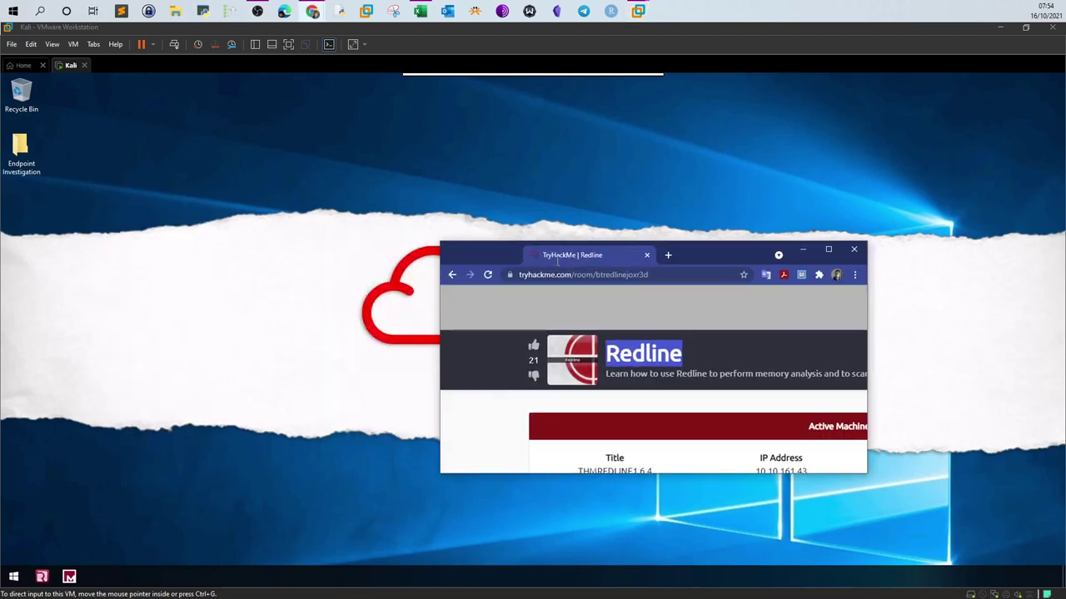
Expand Task 1 Introduction in the Redline room and examine the remote desktop IP, user and password details
scroll(333, 308, "down", 1)
left_click(312, 254)
scroll(318, 363, "down", 4)
scroll(276, 372, "up", 4)
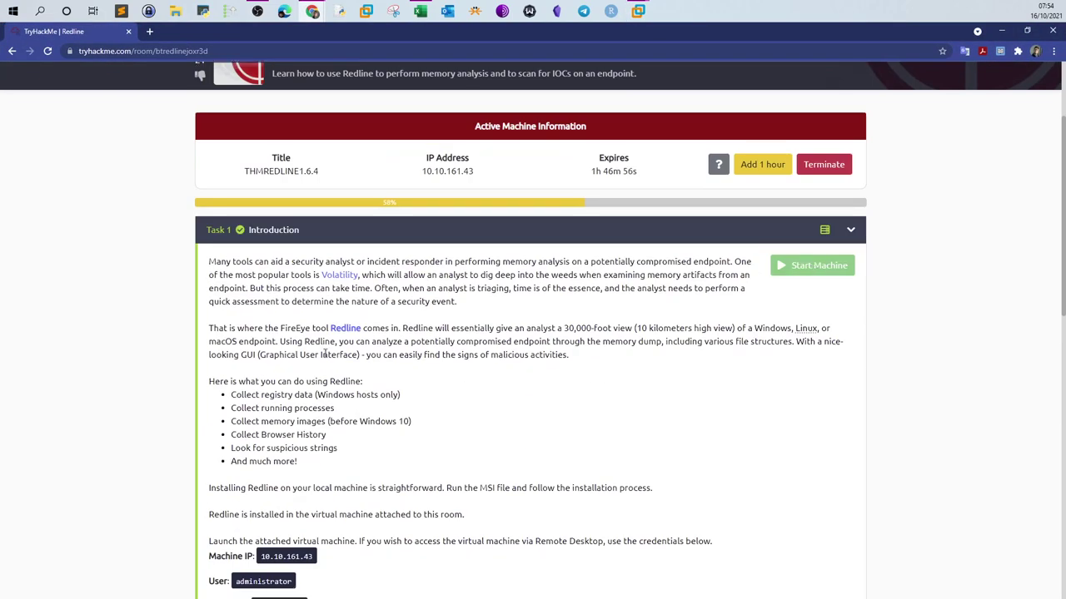
scroll(416, 350, "down", 2)
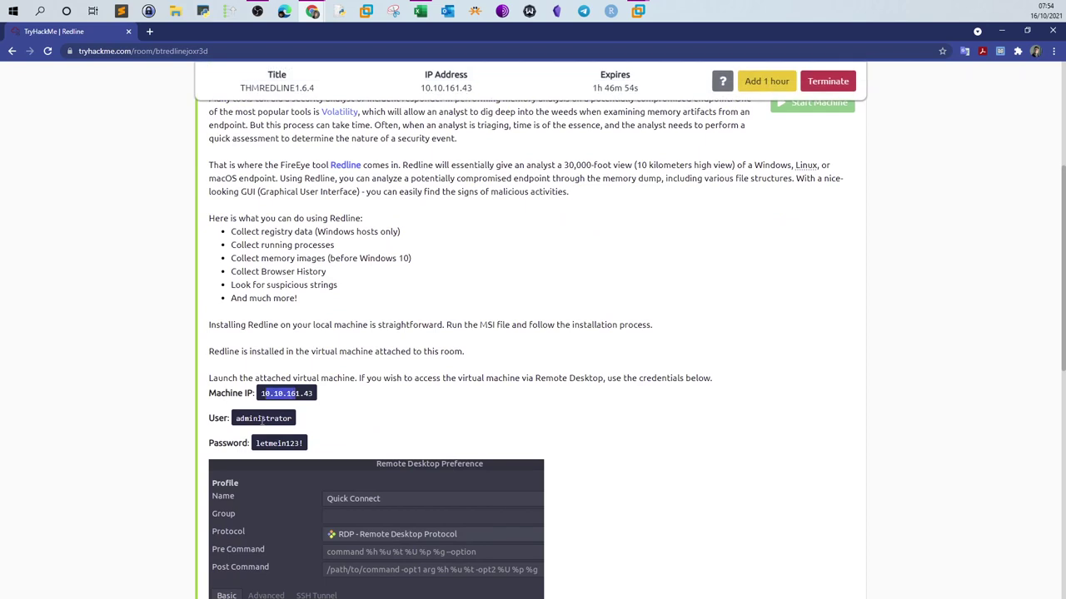
left_click_drag(255, 443, 280, 440)
scroll(280, 437, "down", 2)
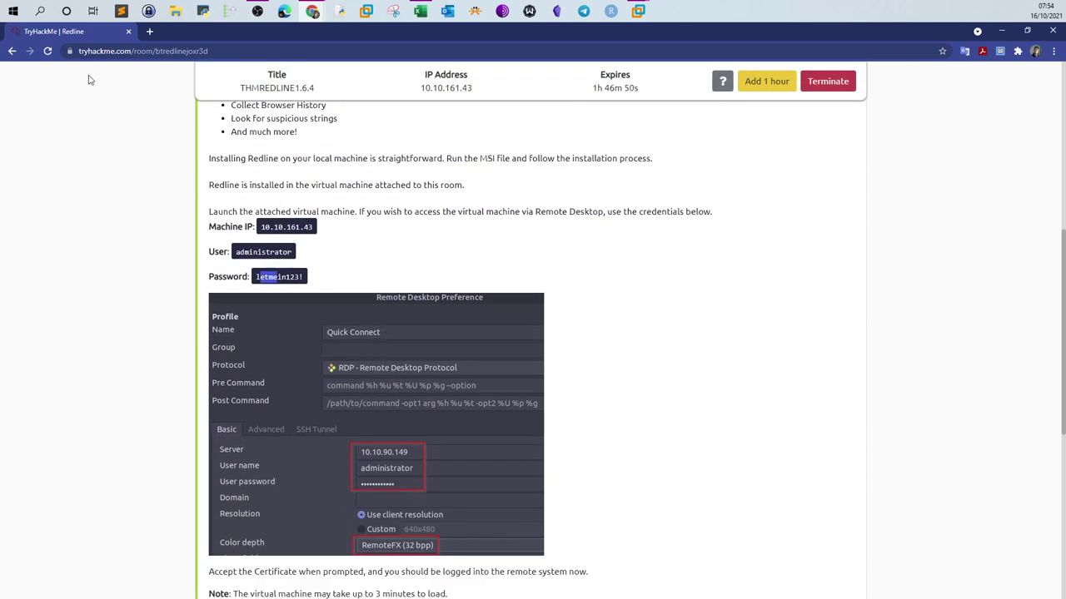
Switch to the Kali virtual machine in VMware Workstation and take the 10.10.161.43 remote session out of full screen
key("alt+Tab")
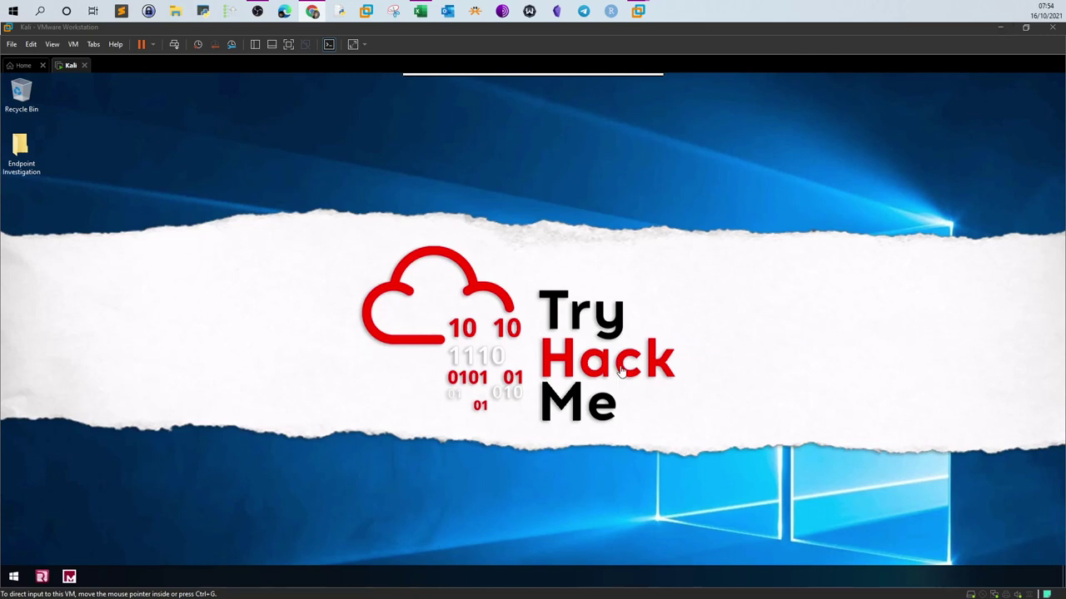
left_click(561, 68)
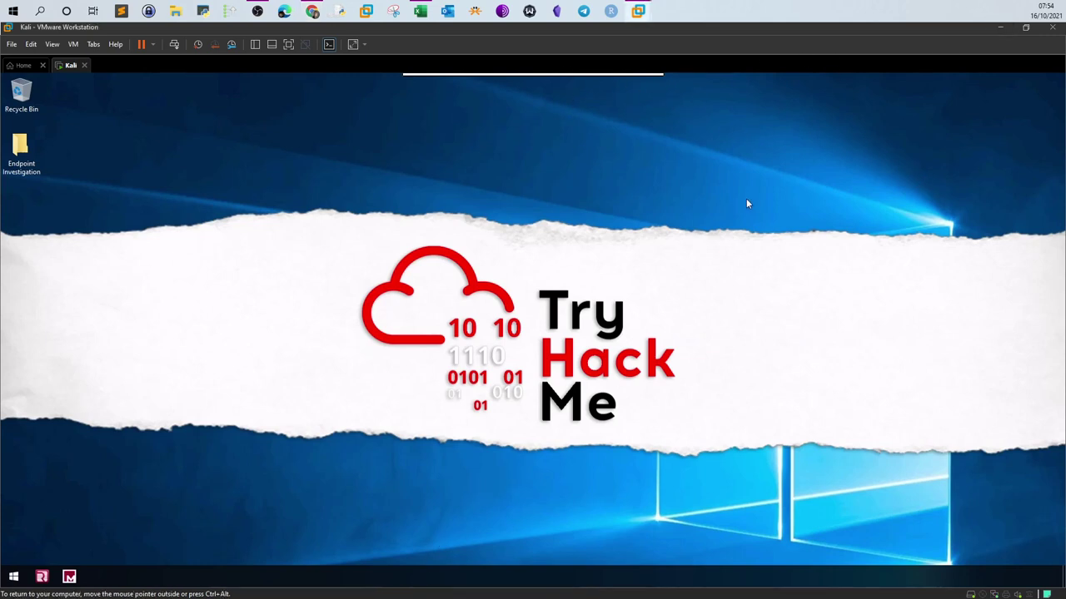
left_click(1026, 28)
left_click(445, 38)
mouse_move(578, 75)
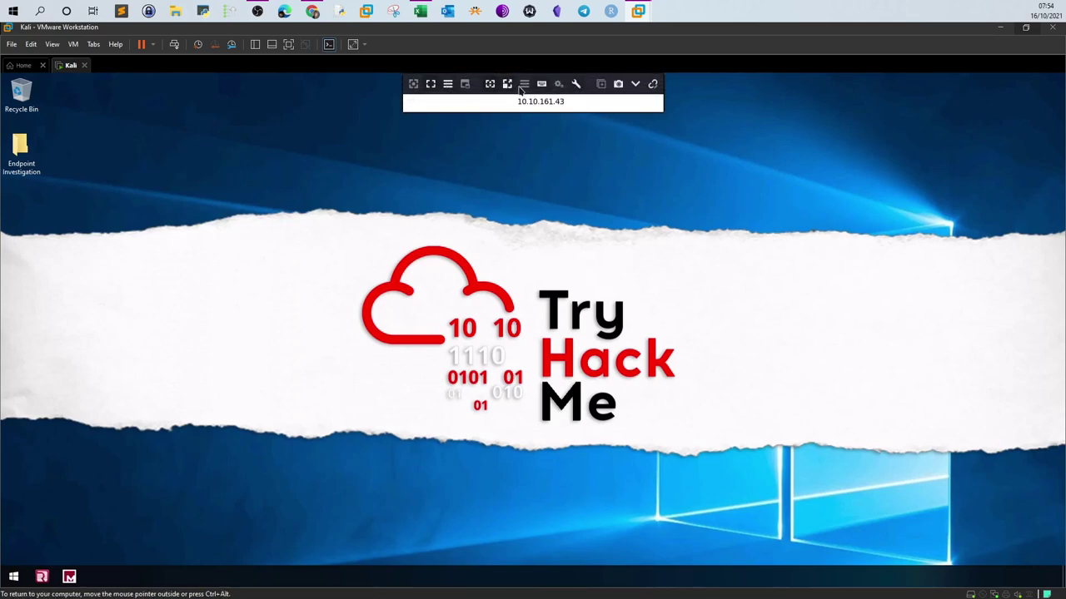
left_click(431, 86)
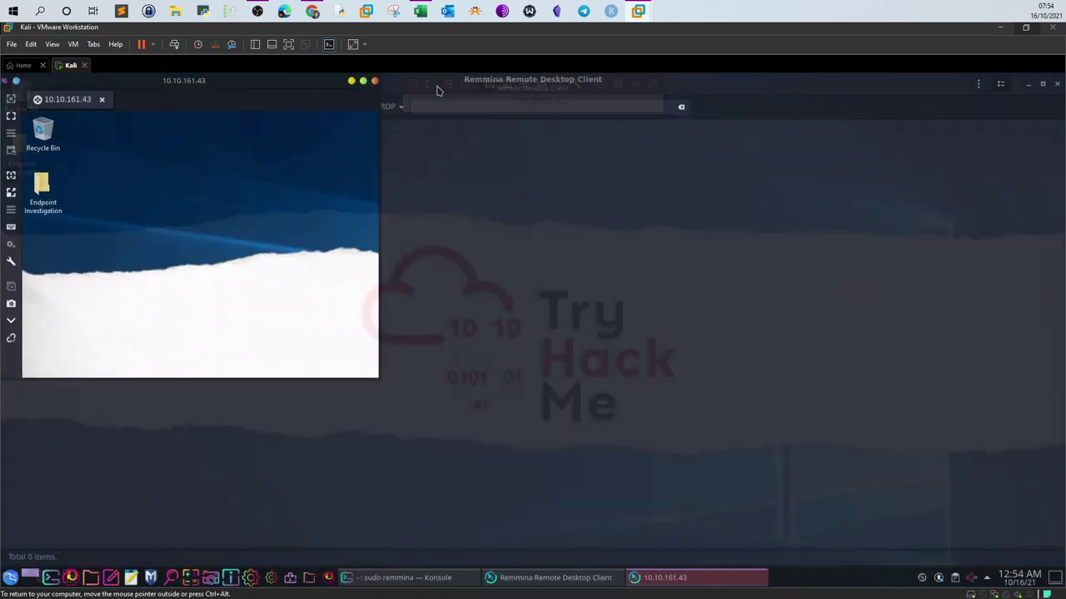
Examine the sudo remmina launch command in the Konsole terminal and the Remmina connection window
left_click(430, 578)
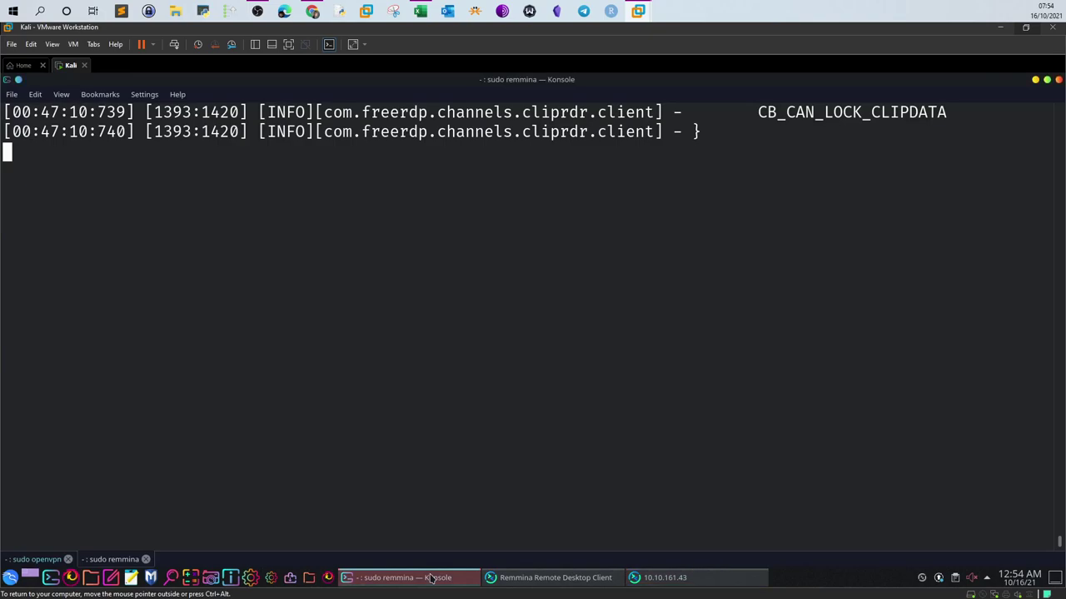
scroll(568, 371, "up", 10)
left_click_drag(1061, 518, 1059, 109)
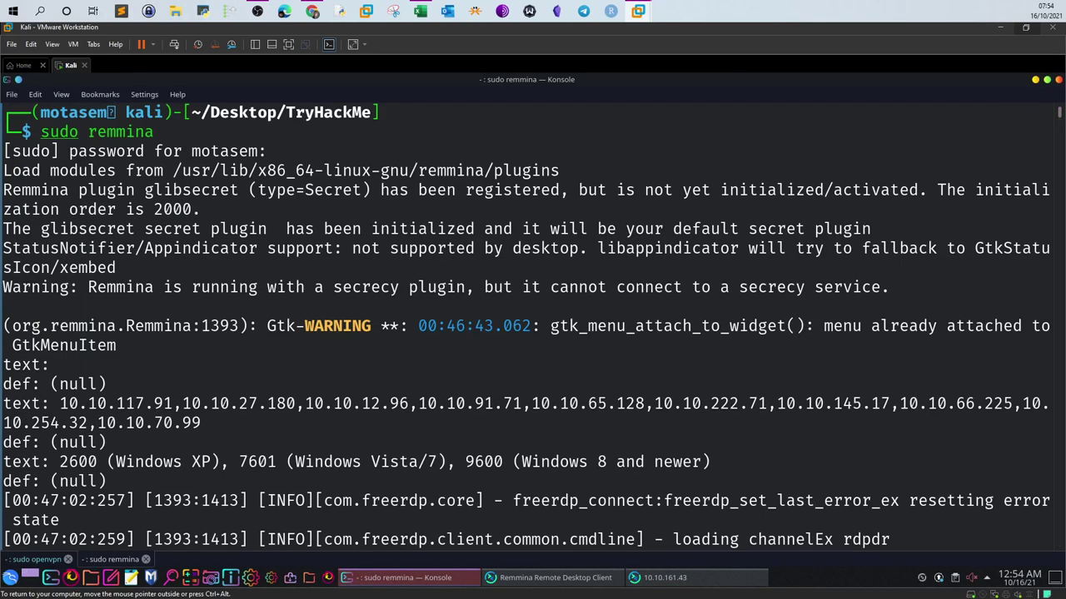
left_click_drag(89, 132, 146, 132)
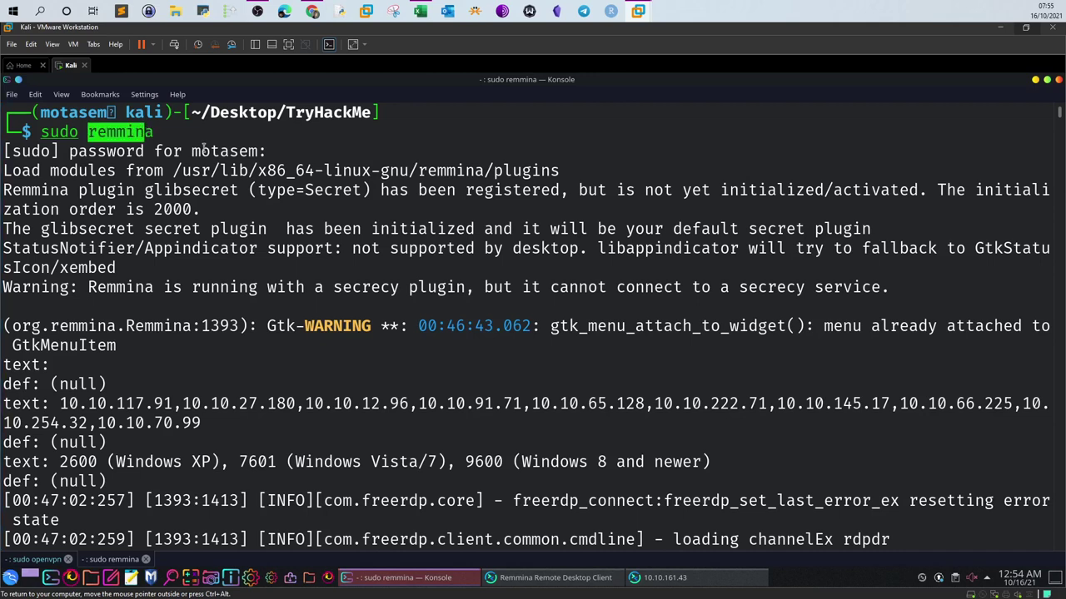
left_click(567, 579)
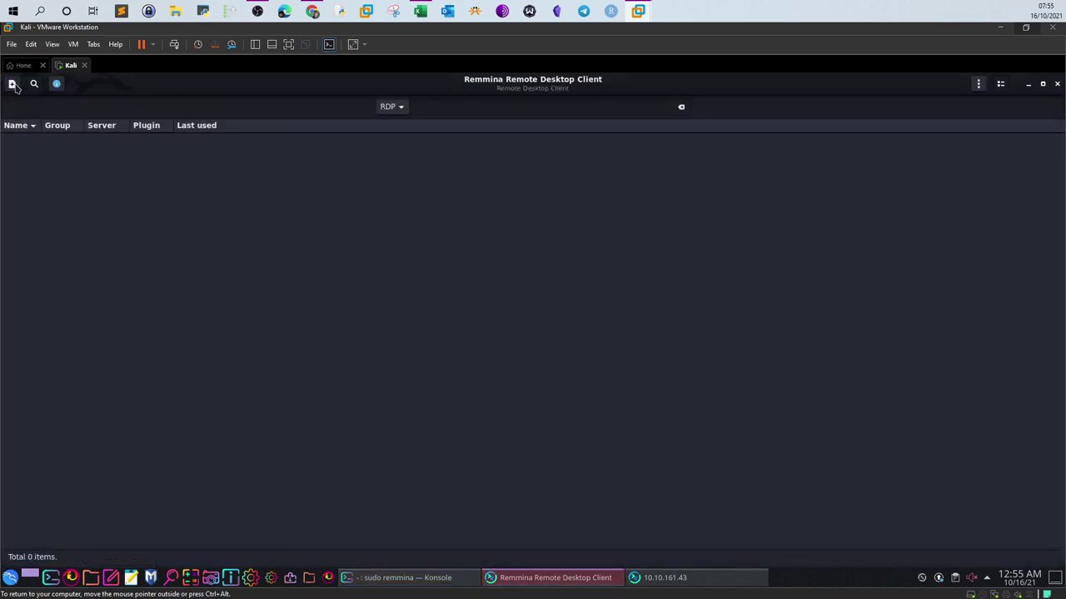
left_click(1027, 84)
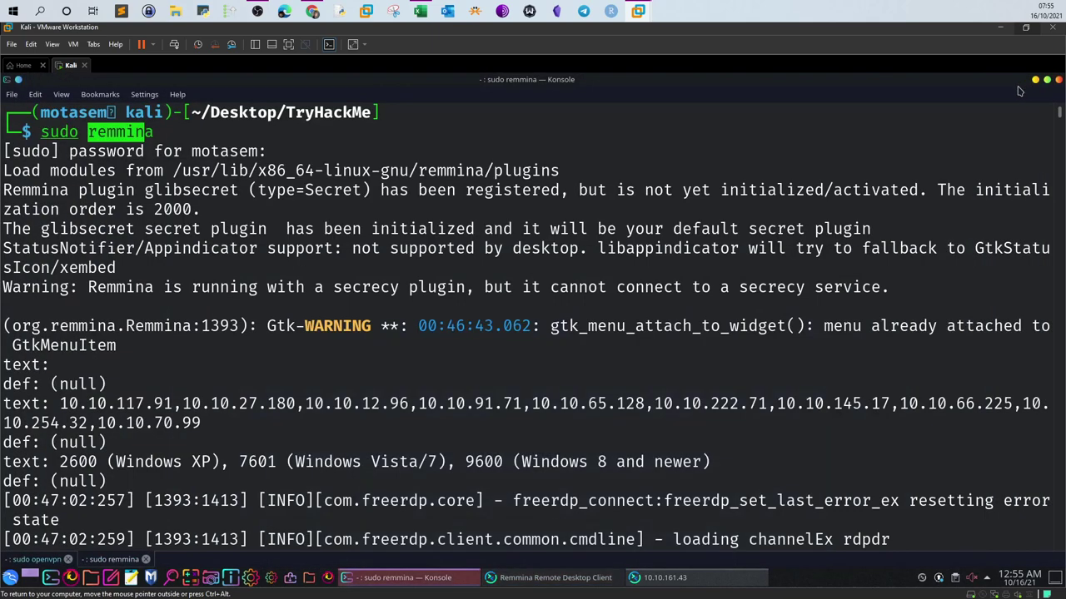
Return to the 10.10.161.43 remote session and display it in full screen
left_click(664, 577)
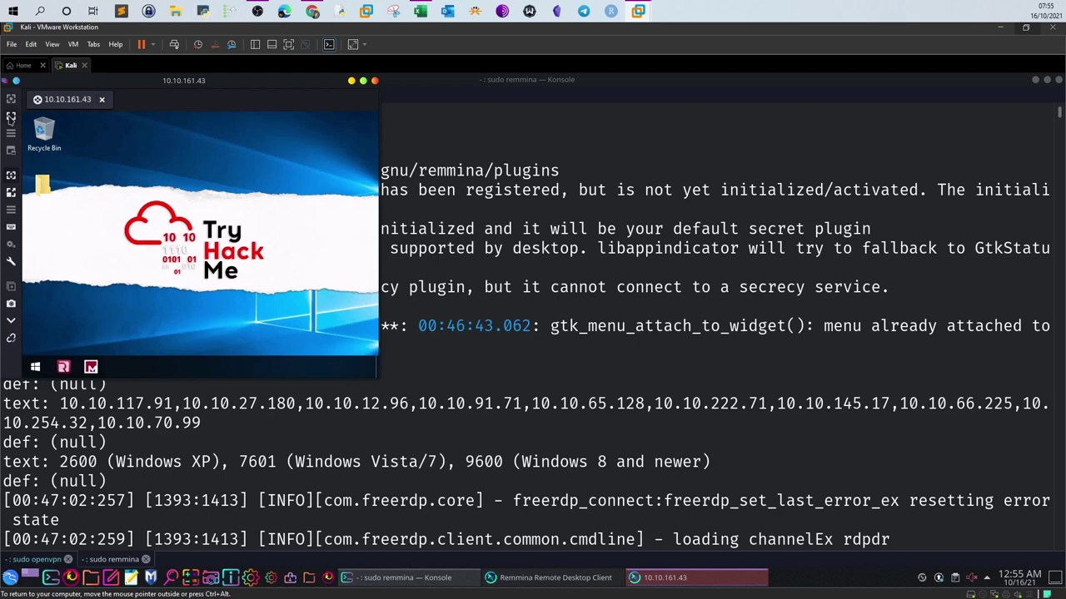
left_click(11, 117)
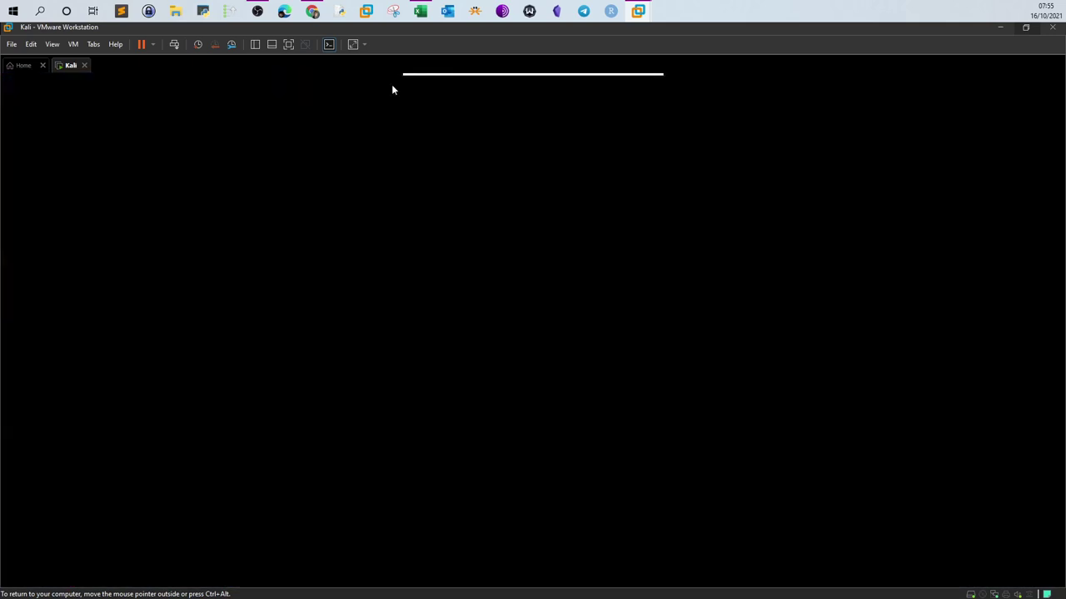
key("alt+Tab")
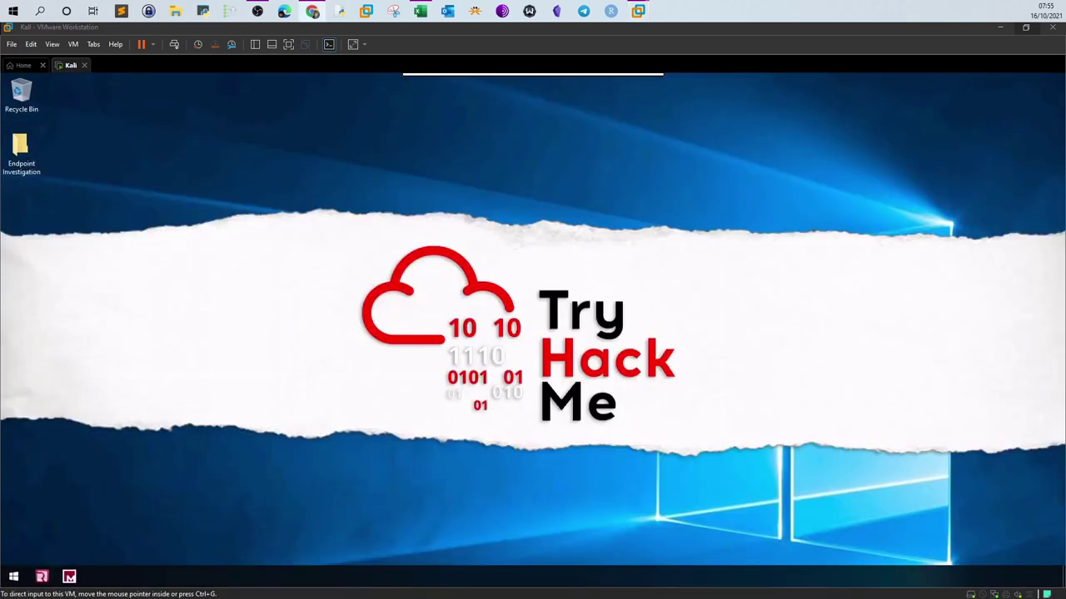
key("alt+Tab")
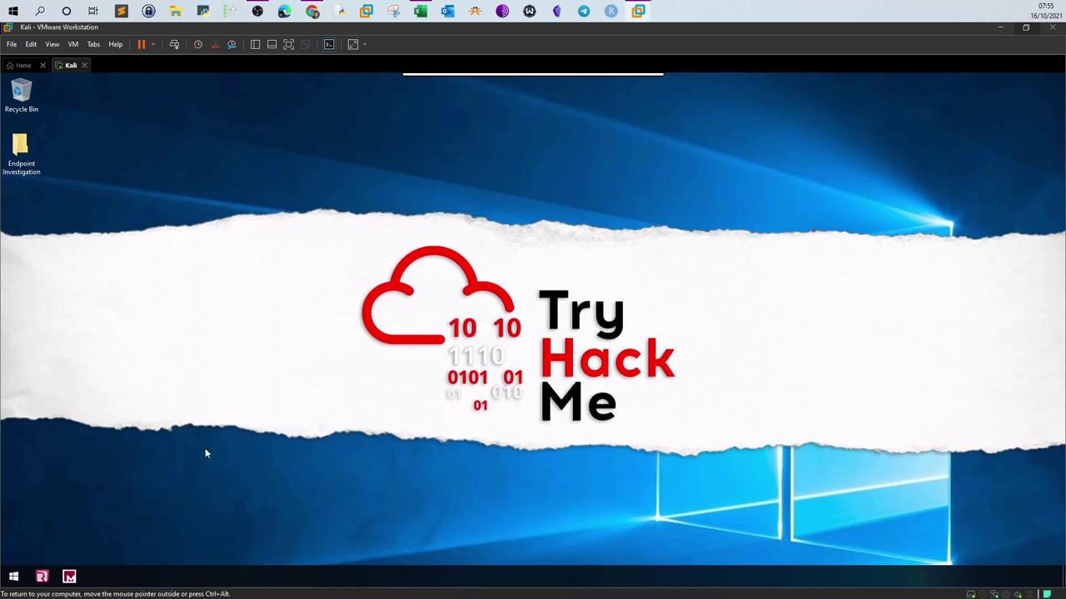
Start a Standard Collector for Windows in Redline and open its collection script for editing
left_click(71, 576)
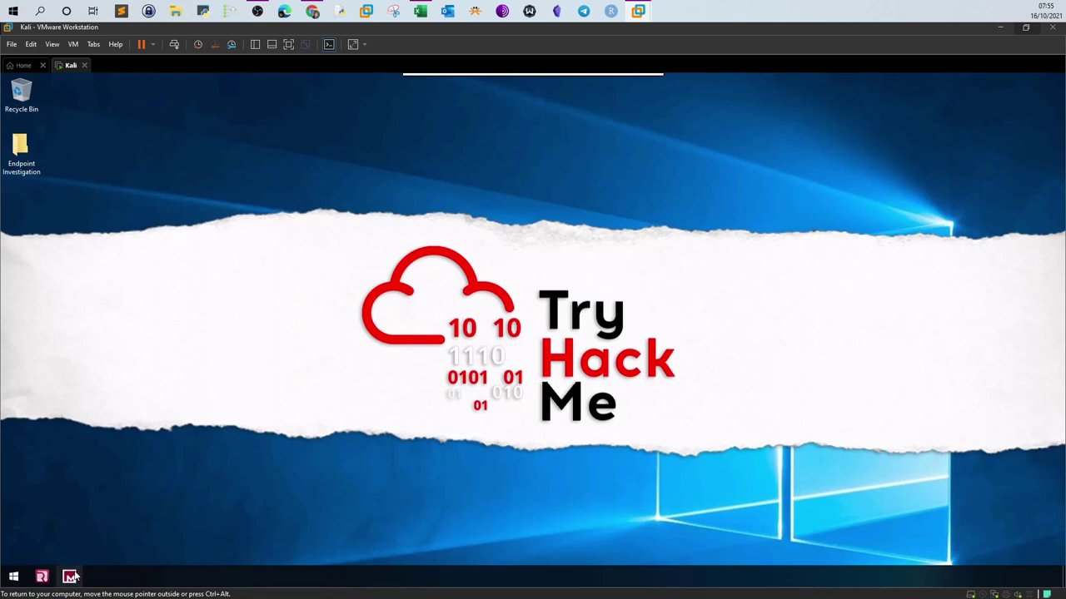
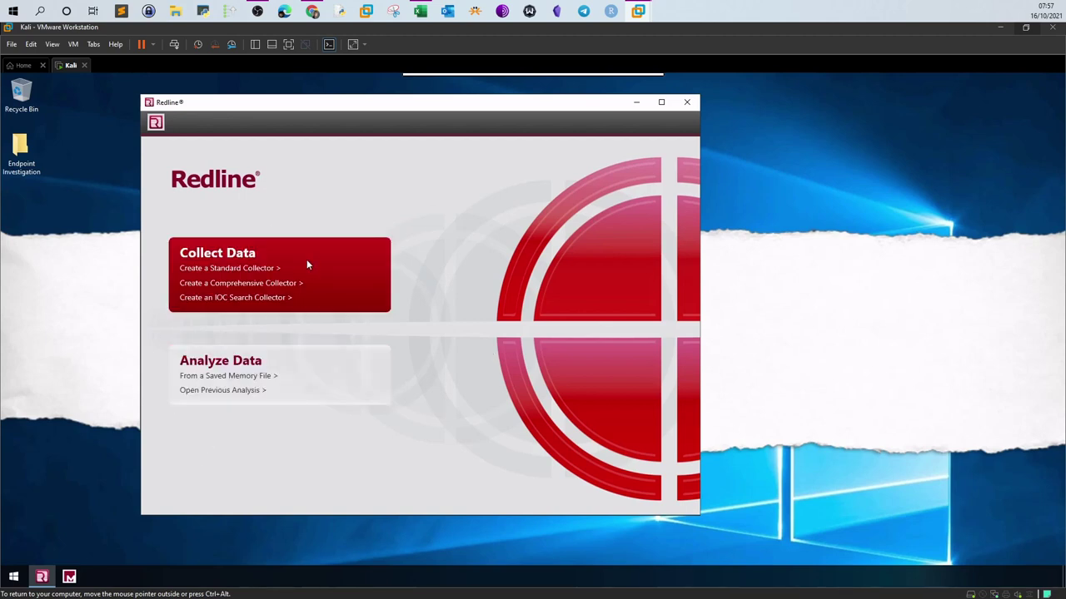
left_click(202, 270)
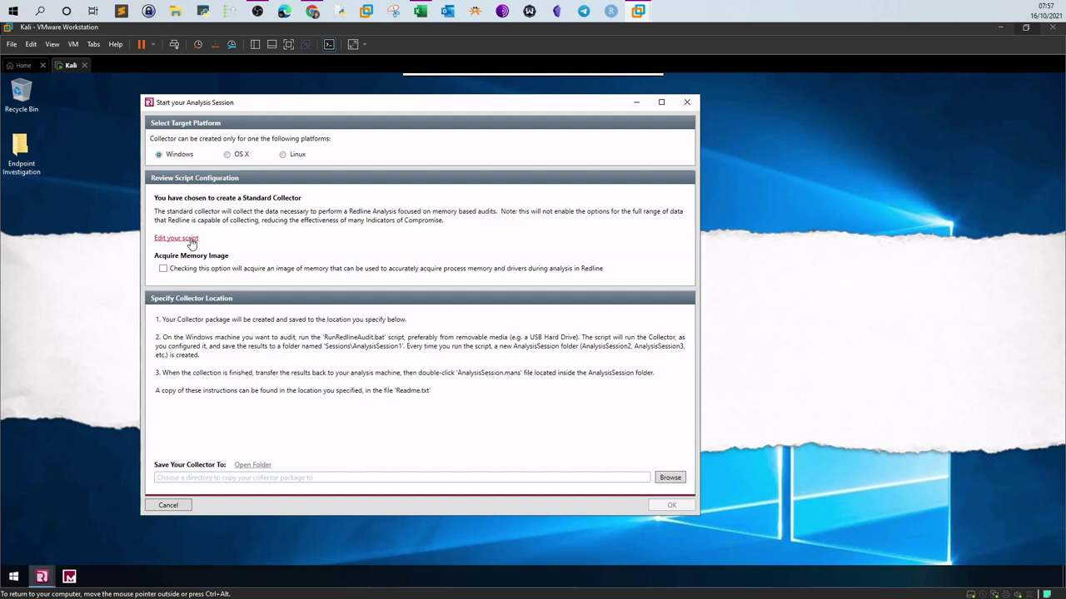
left_click(192, 241)
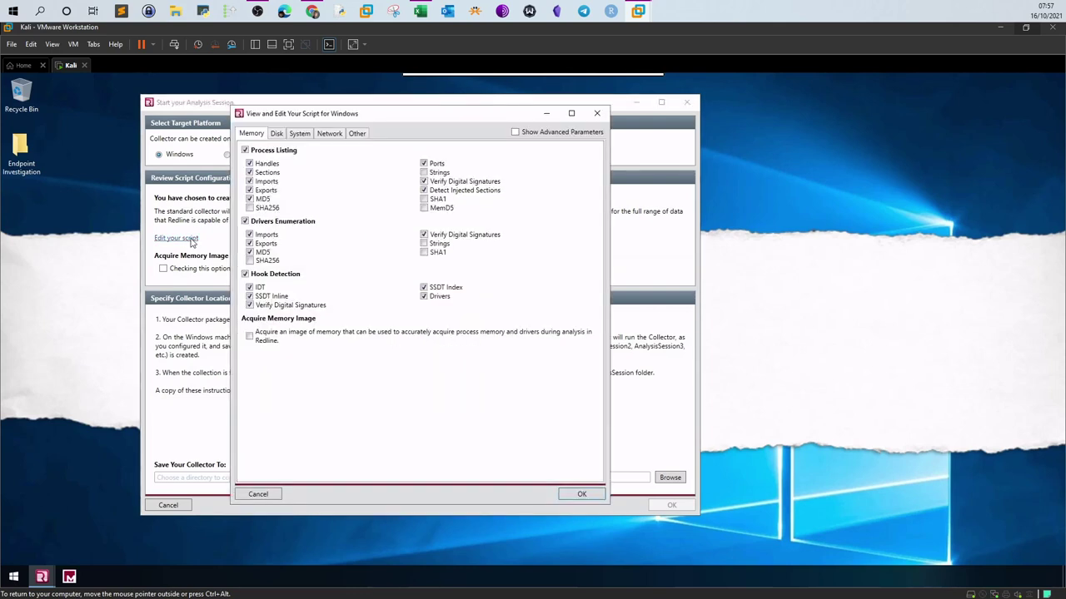
Enable File Enumeration with Strings, Include Files, Include Directories and MD5, plus Disks and Volumes, in the script's disk settings
left_click(278, 135)
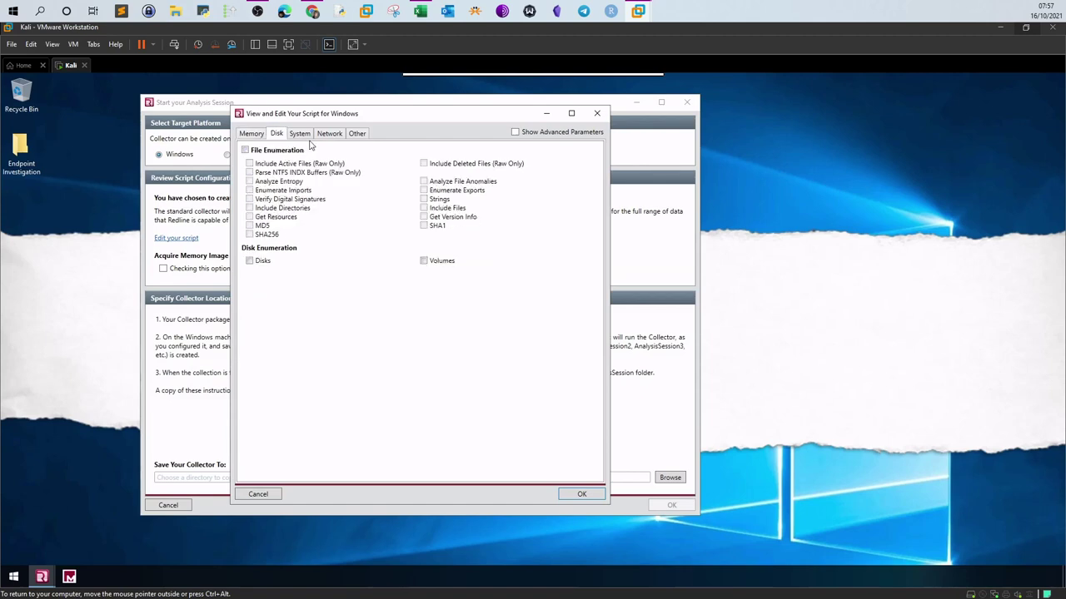
left_click(255, 136)
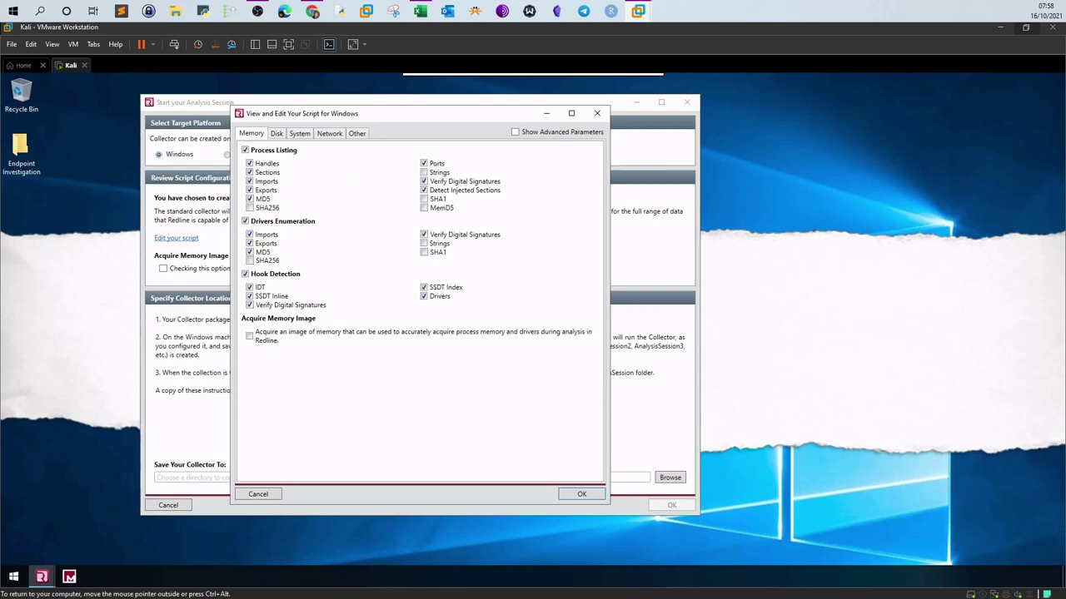
left_click(281, 135)
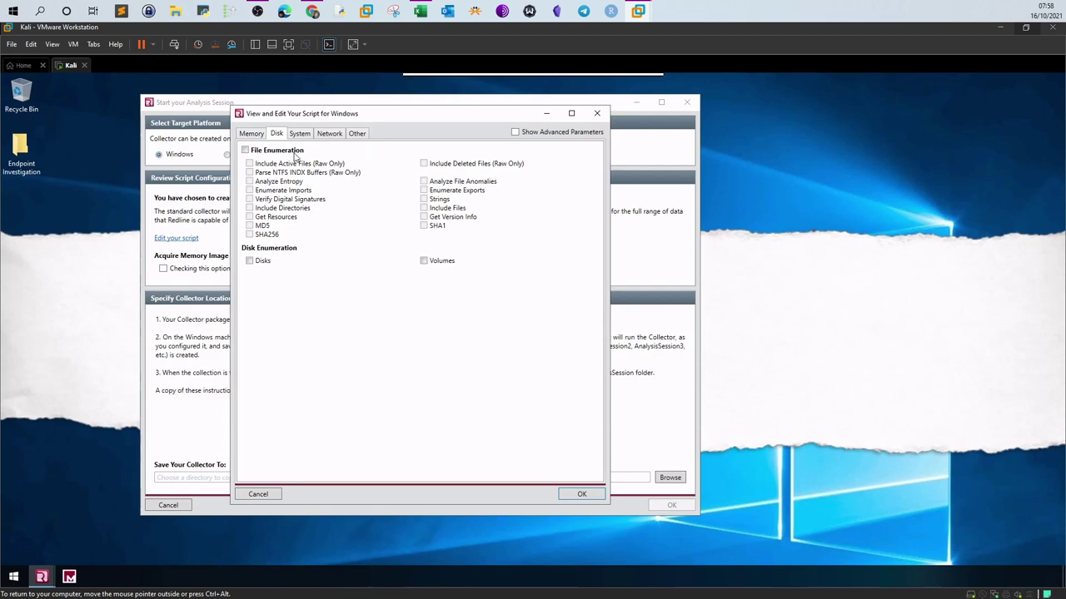
left_click(245, 150)
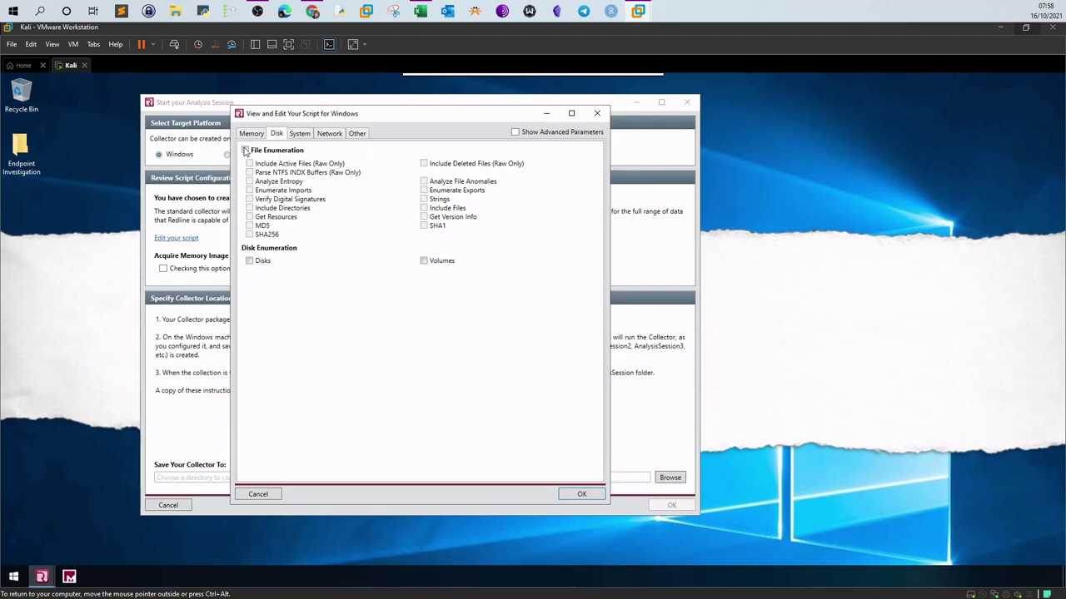
left_click(423, 199)
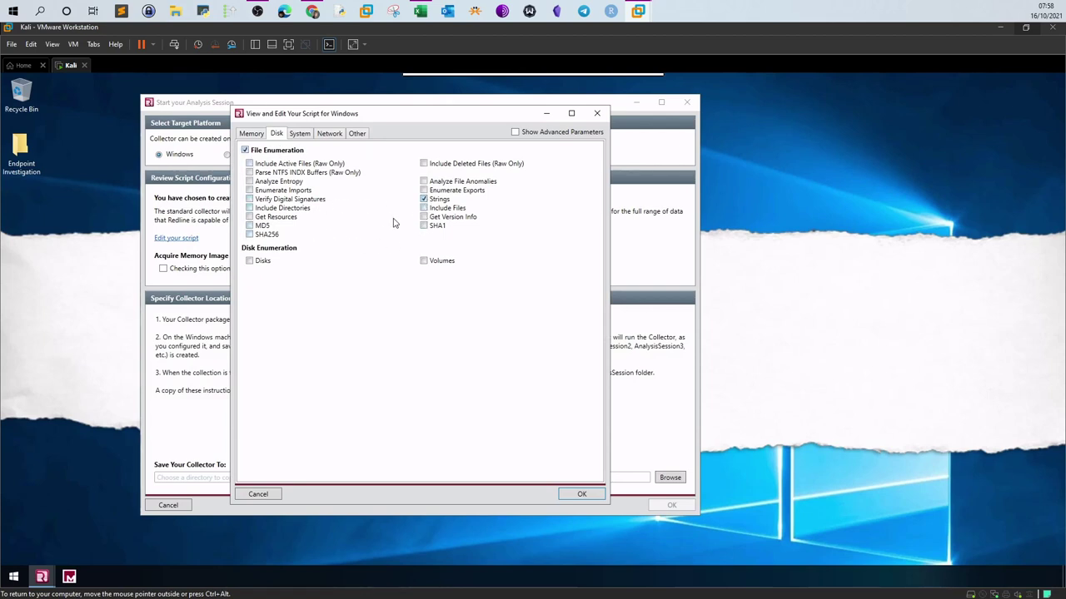
left_click(425, 209)
left_click(251, 209)
left_click(249, 225)
left_click(249, 262)
left_click(424, 261)
In the system settings, exclude Machine and OS Information and enable Registry Hive Enumeration, Event Logs, Registry Enumeration, User Accounts and Analyze Prefetch
left_click(294, 138)
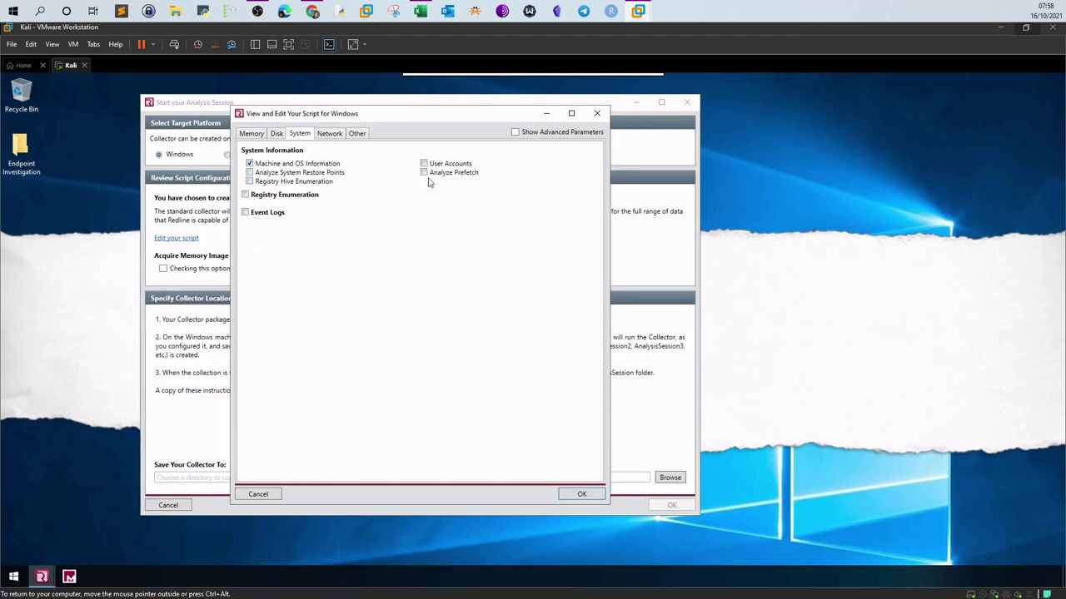
left_click(298, 164)
left_click(249, 182)
left_click(246, 213)
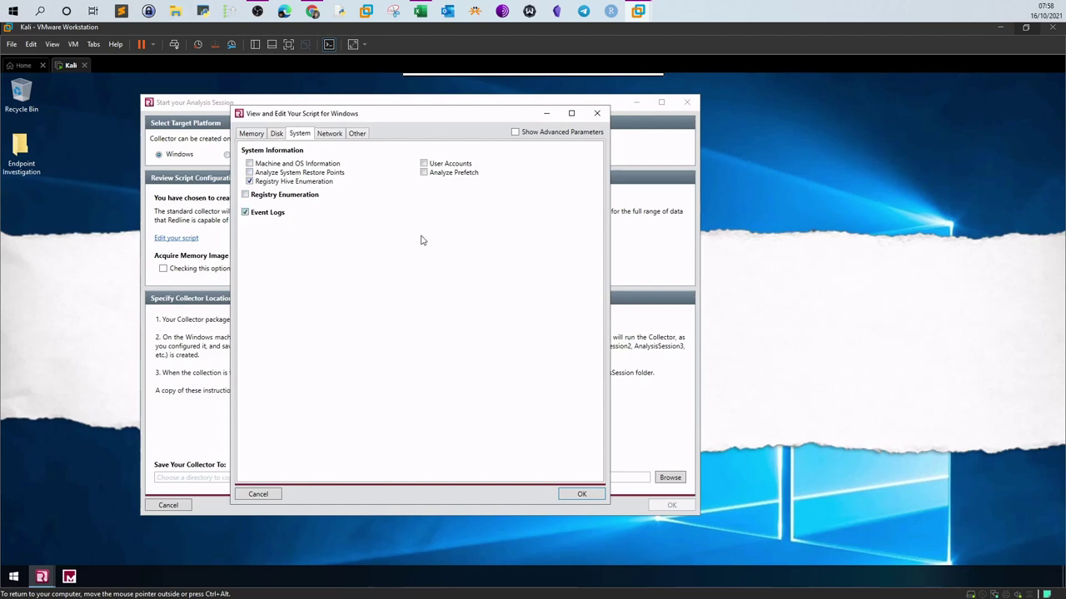
left_click(245, 195)
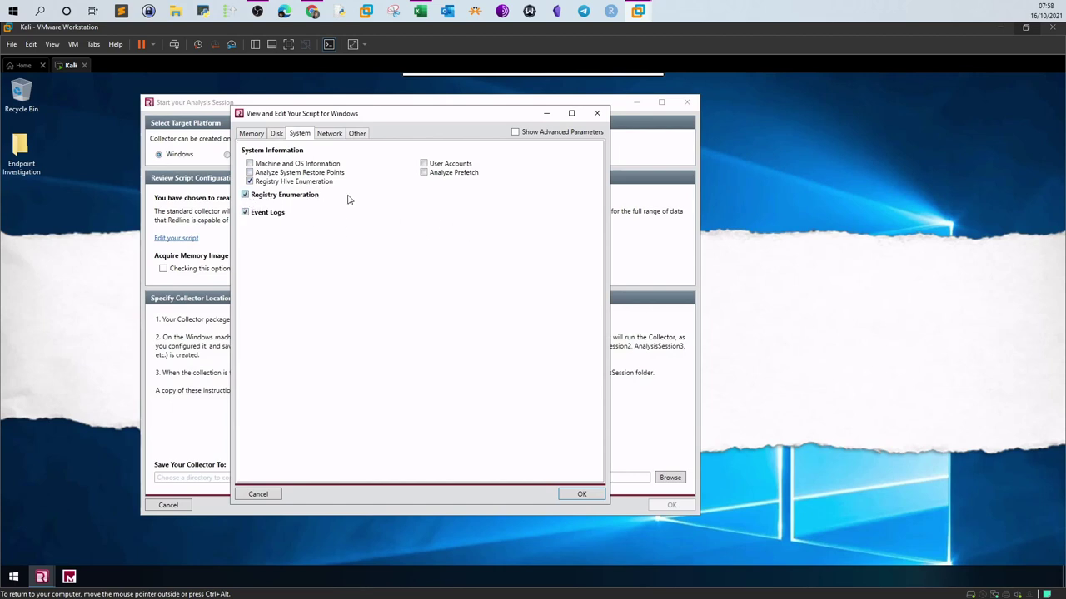
left_click(424, 164)
left_click(424, 173)
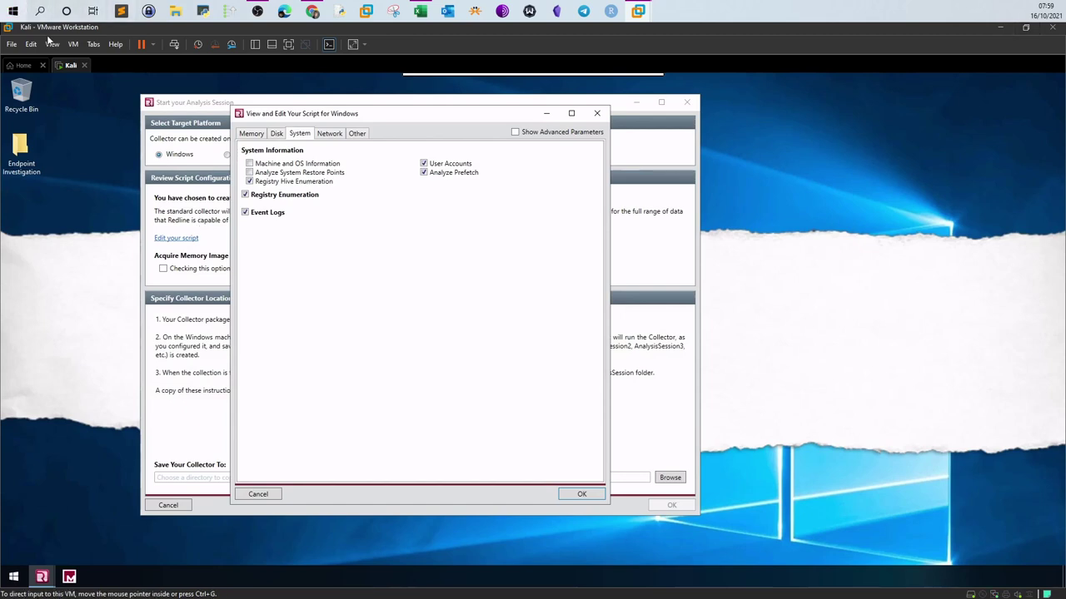
Enable Browser History, Port Enumeration, DNS Tables, Routing Tables and ARP Tables in the script's network settings
left_click(326, 134)
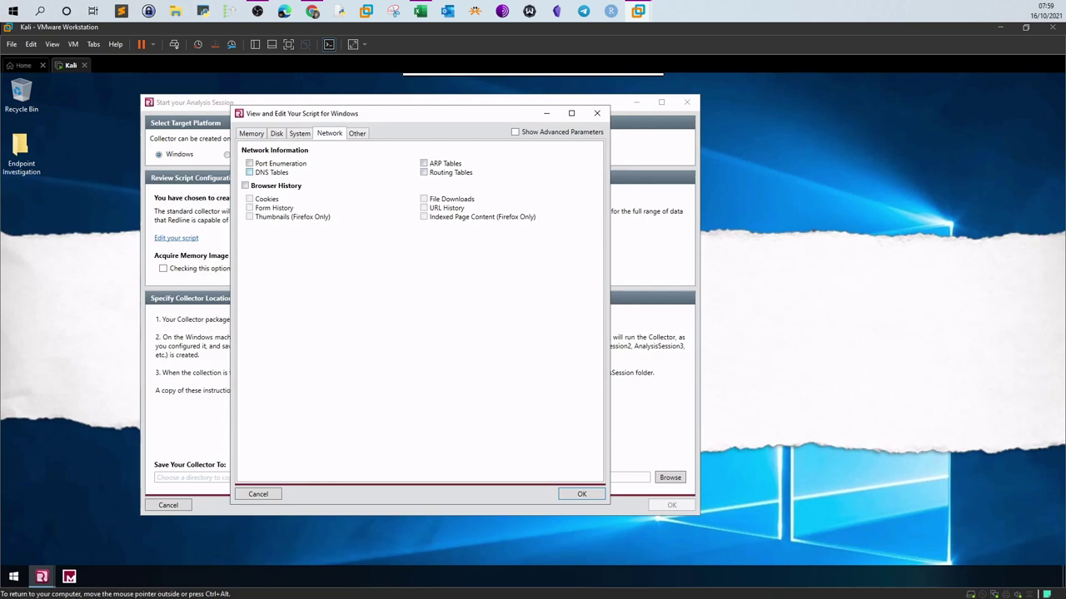
left_click(245, 186)
left_click(250, 164)
left_click(424, 173)
left_click(423, 164)
Enable collection of Tasks and Services, each with MD5, SHA256 and SHA1 hashes
left_click(360, 137)
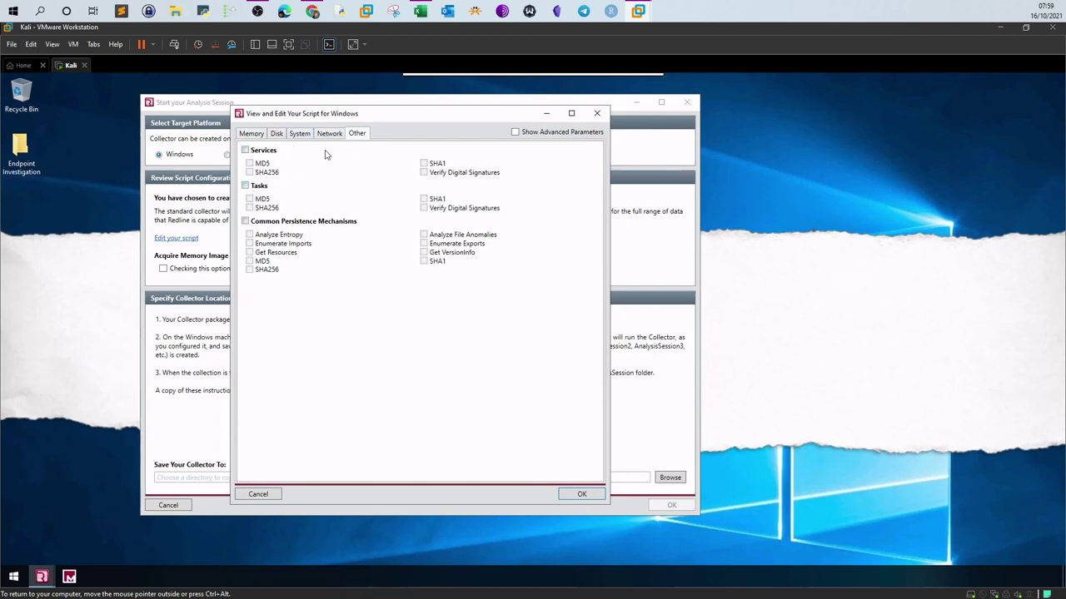
left_click(245, 186)
left_click(249, 199)
left_click(249, 208)
left_click(424, 199)
left_click(244, 151)
left_click(249, 163)
left_click(249, 172)
left_click(424, 164)
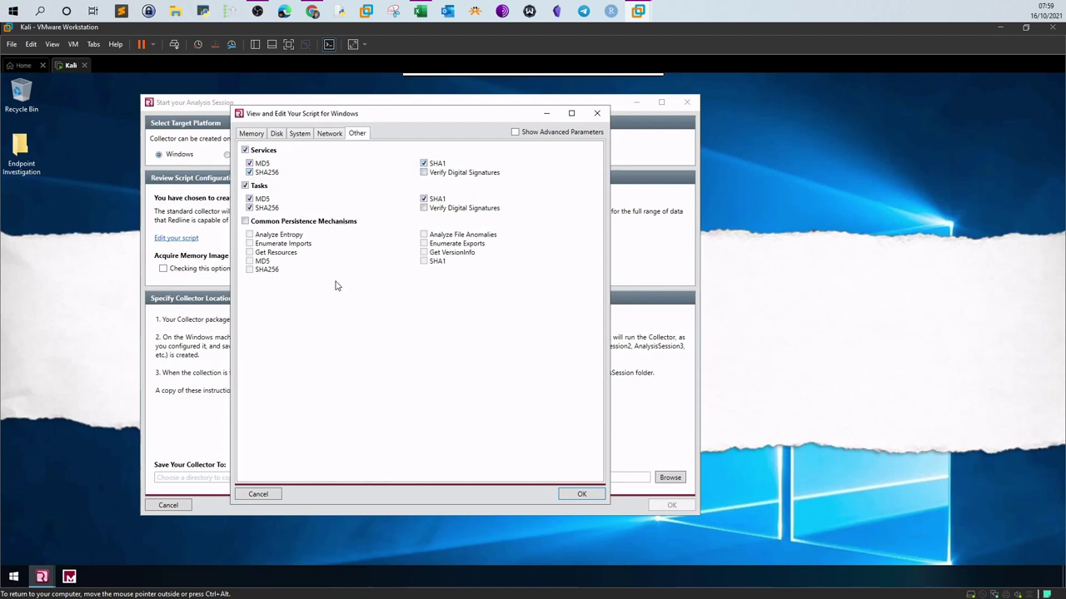
Add File Downloads and URL History to the browser history collection, and include Machine and OS Information in the system settings
left_click(325, 136)
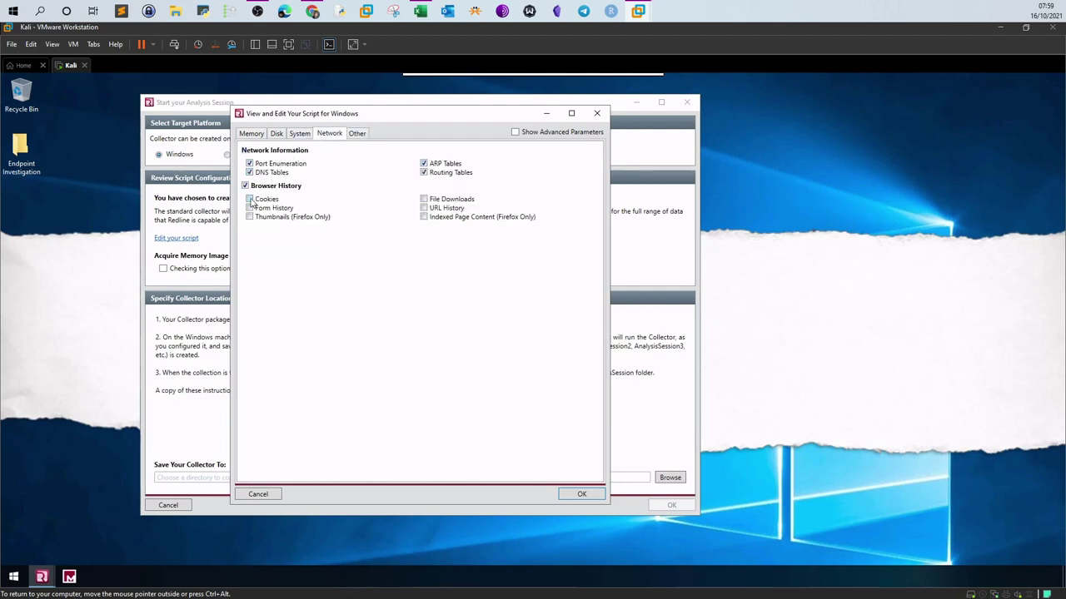
left_click(424, 199)
left_click(424, 208)
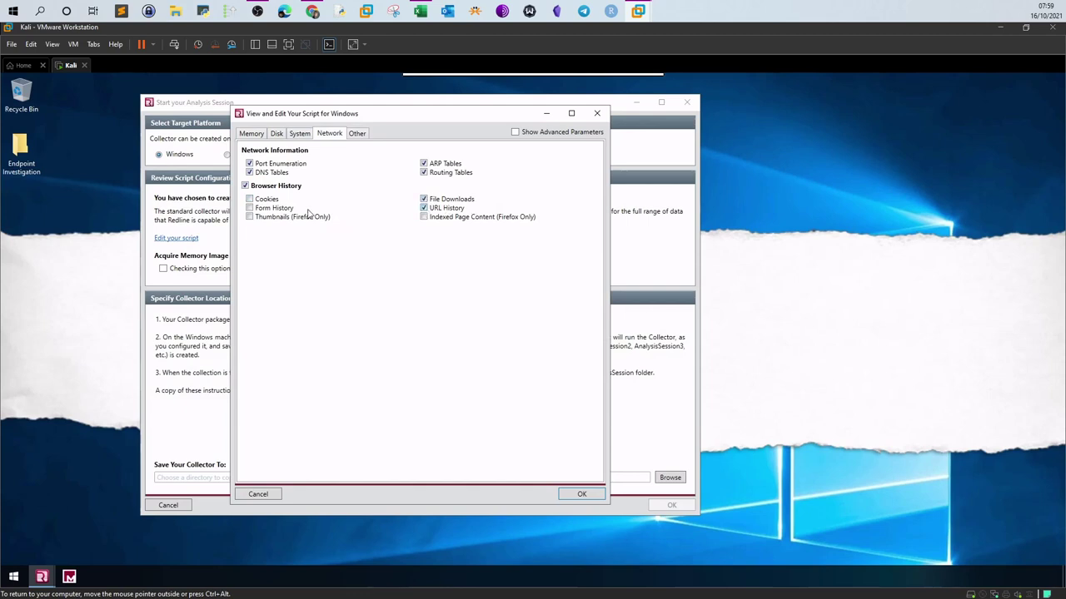
left_click(300, 135)
left_click(253, 164)
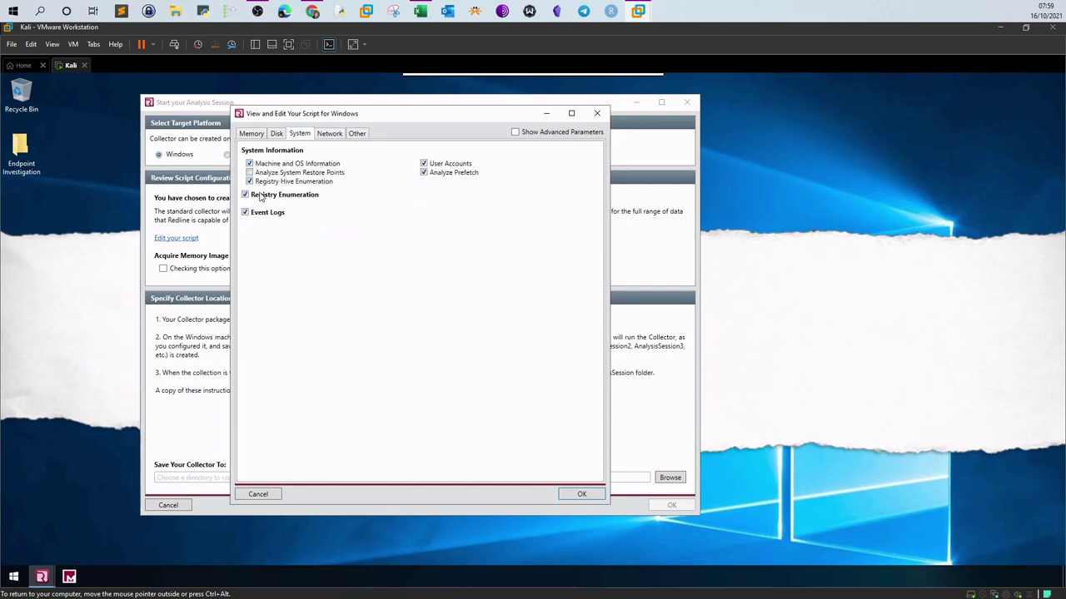
Add Analyze Entropy to the disk's File Enumeration options and accept the edited collection script
left_click(278, 135)
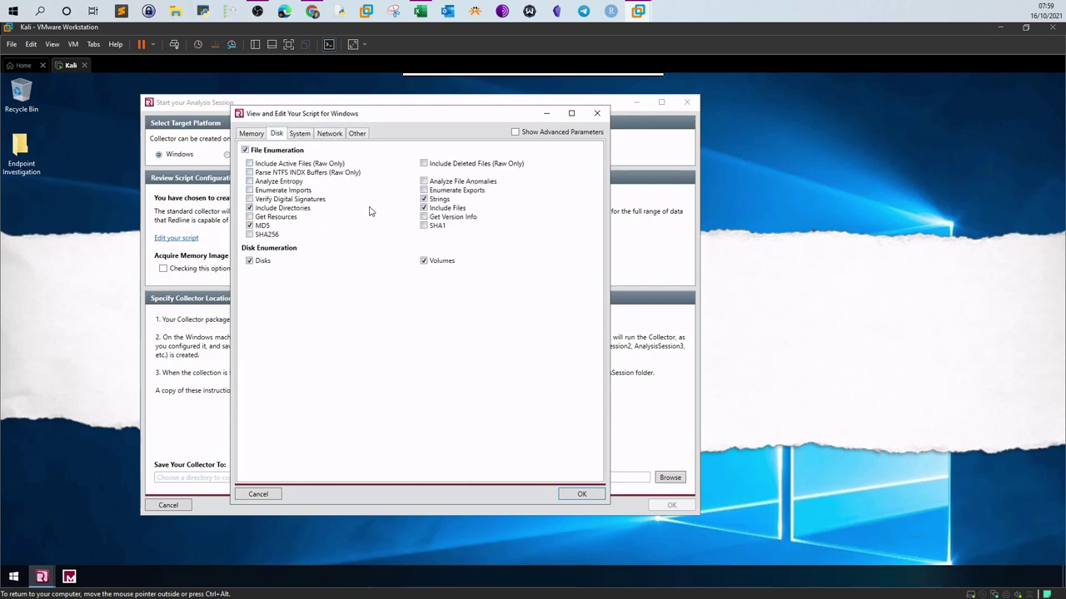
left_click(251, 135)
left_click(276, 134)
left_click(250, 182)
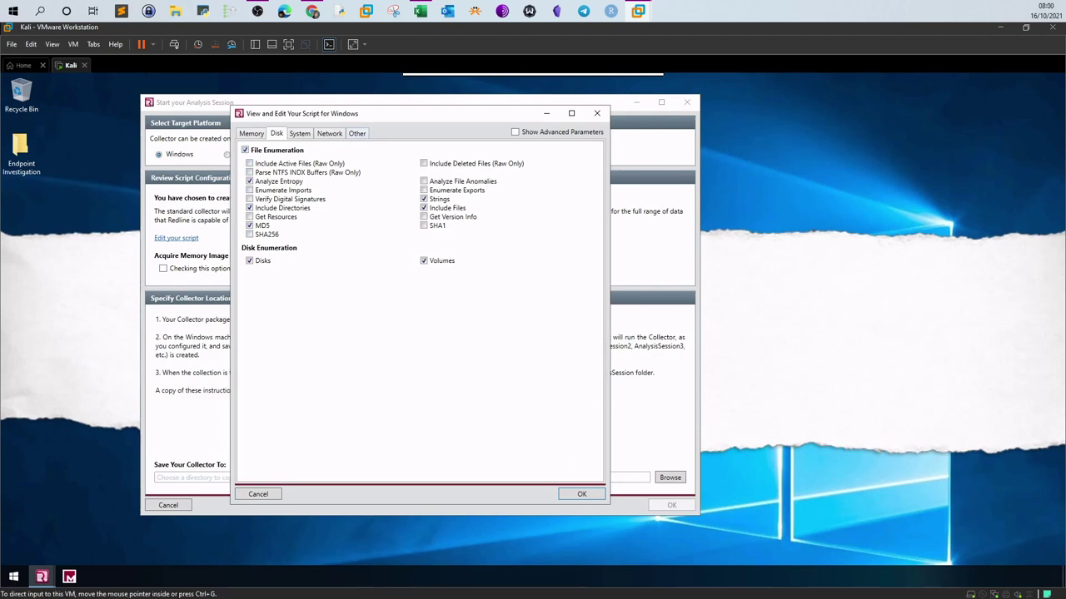
left_click(582, 494)
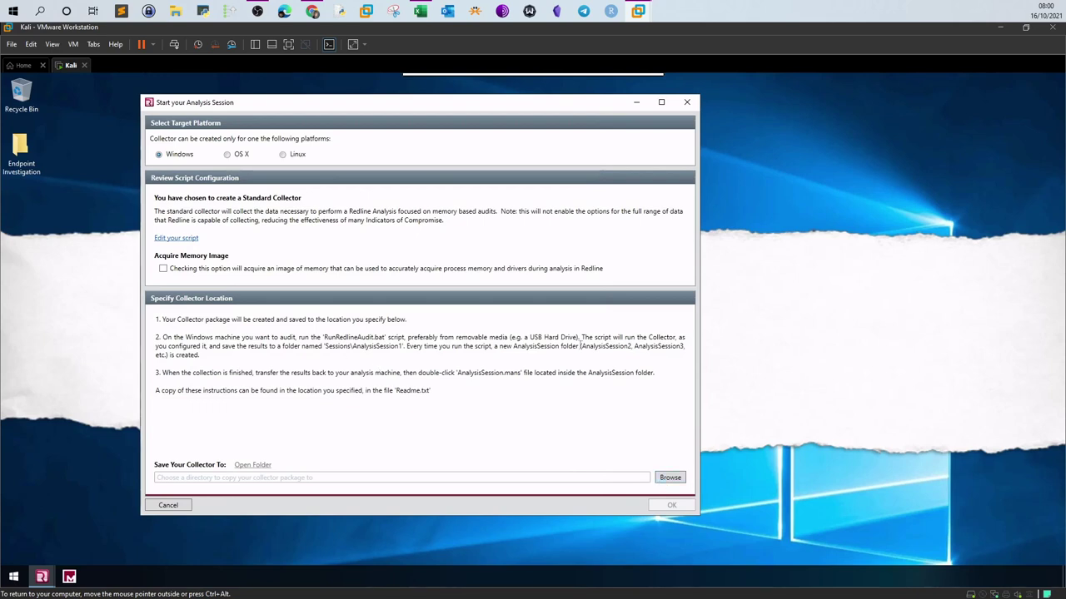
Create a new folder named Analysis2 on the remote machine's desktop
right_click(773, 258)
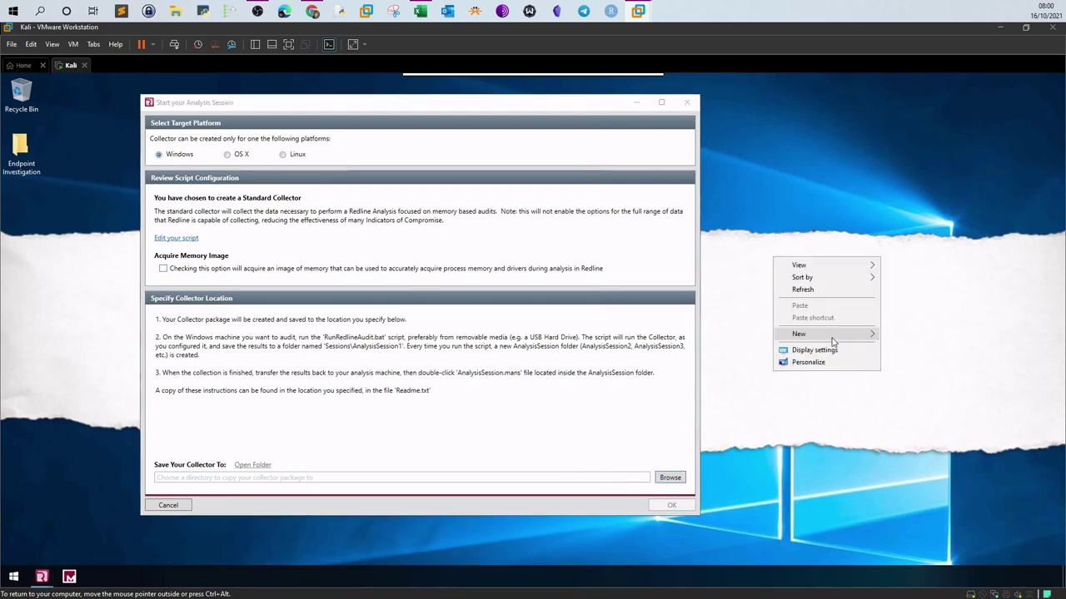
left_click(901, 337)
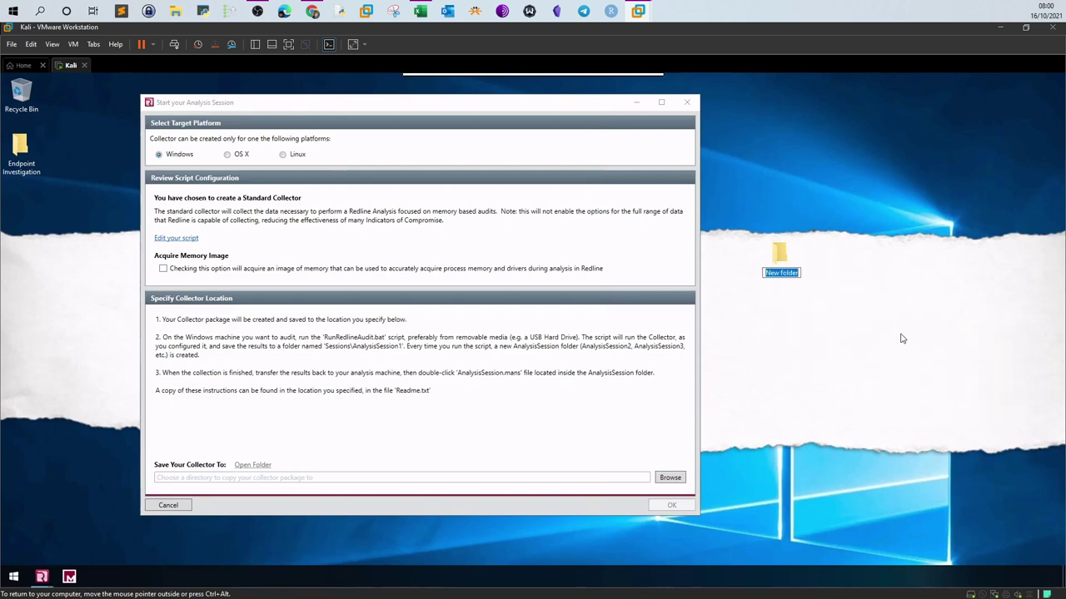
type("Analysis2")
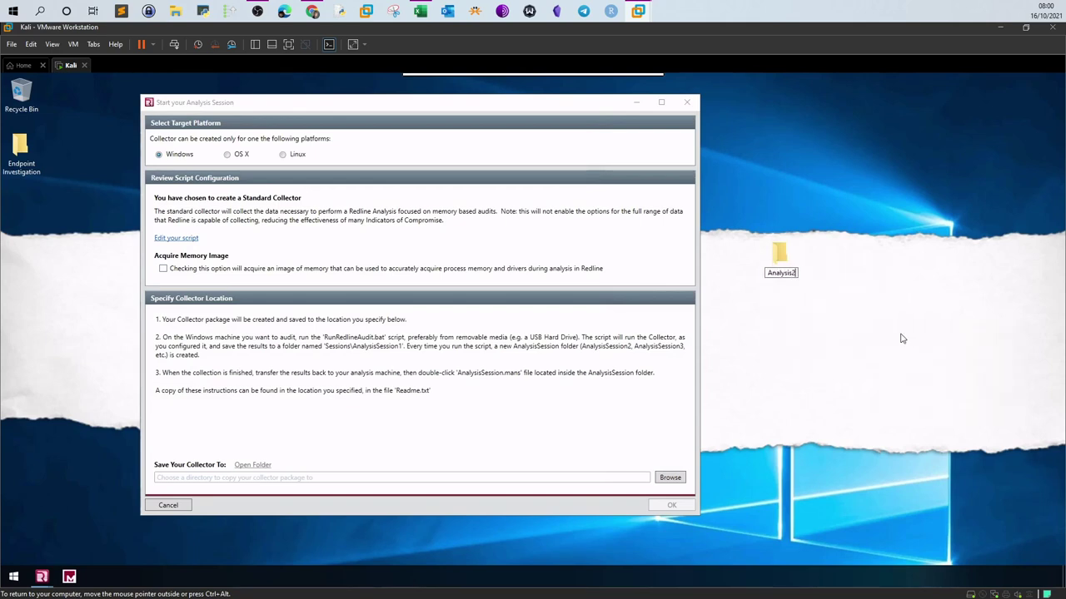
key("Return")
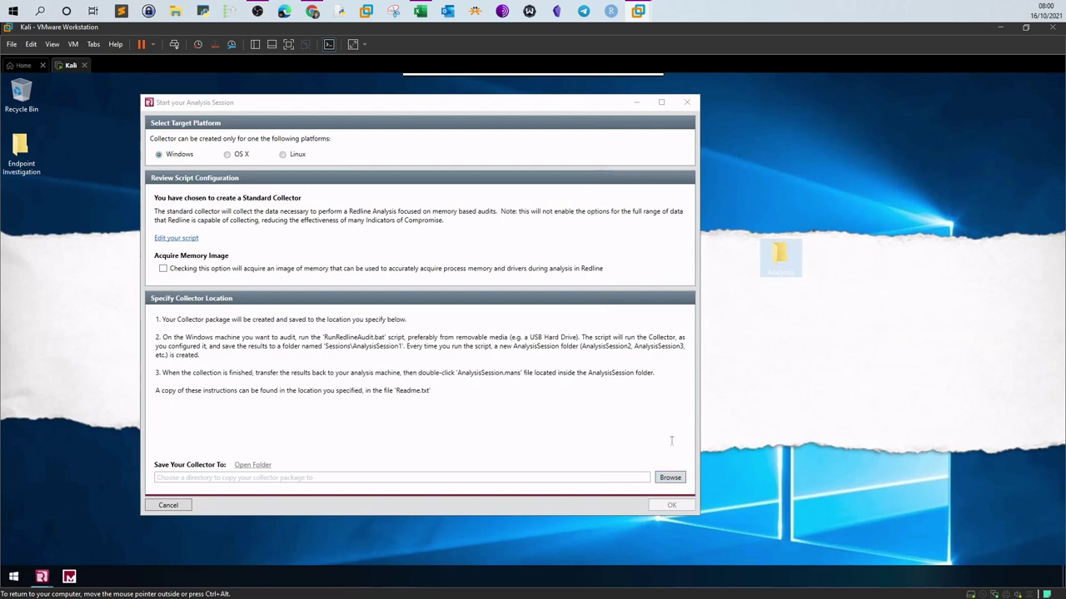
Save the collector package to the Analysis2 folder on the desktop and view the folder's generated files
left_click(670, 478)
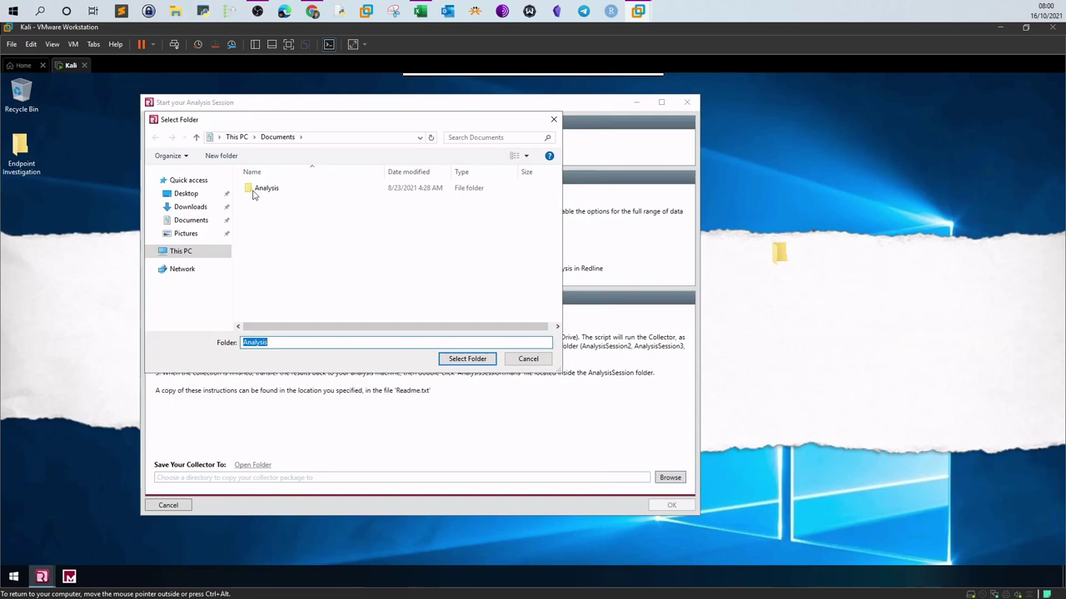
left_click(201, 193)
left_click(268, 188)
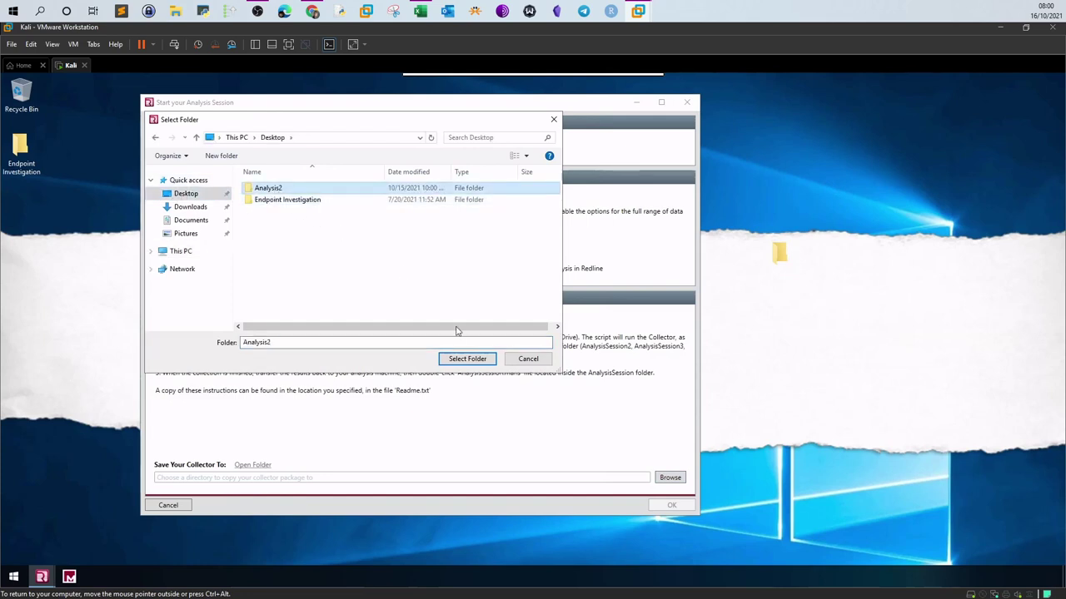
left_click(467, 359)
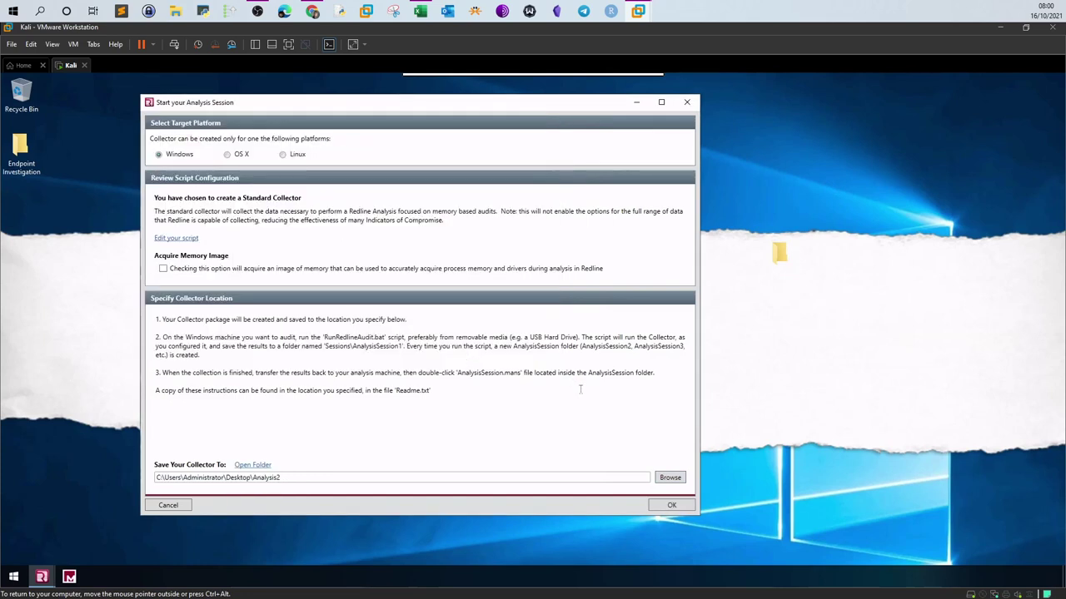
left_click(669, 507)
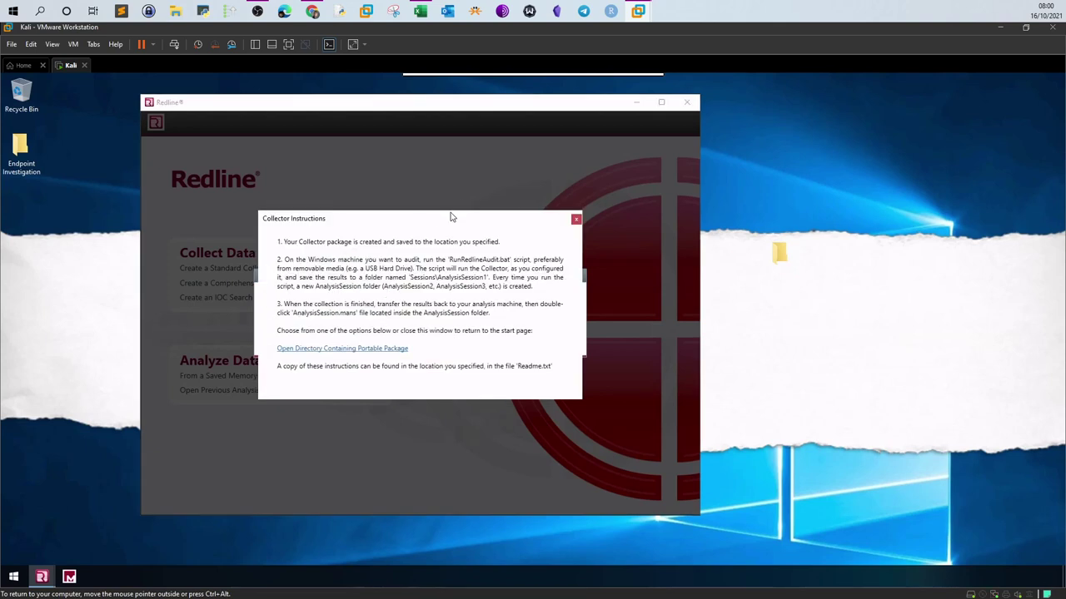
double_click(774, 252)
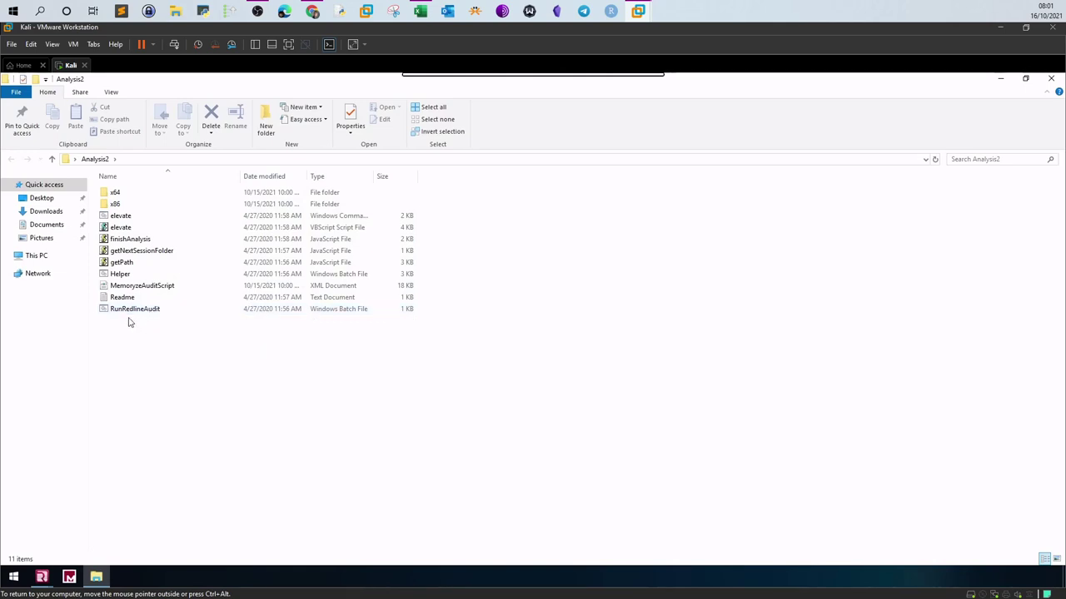
left_click(1045, 83)
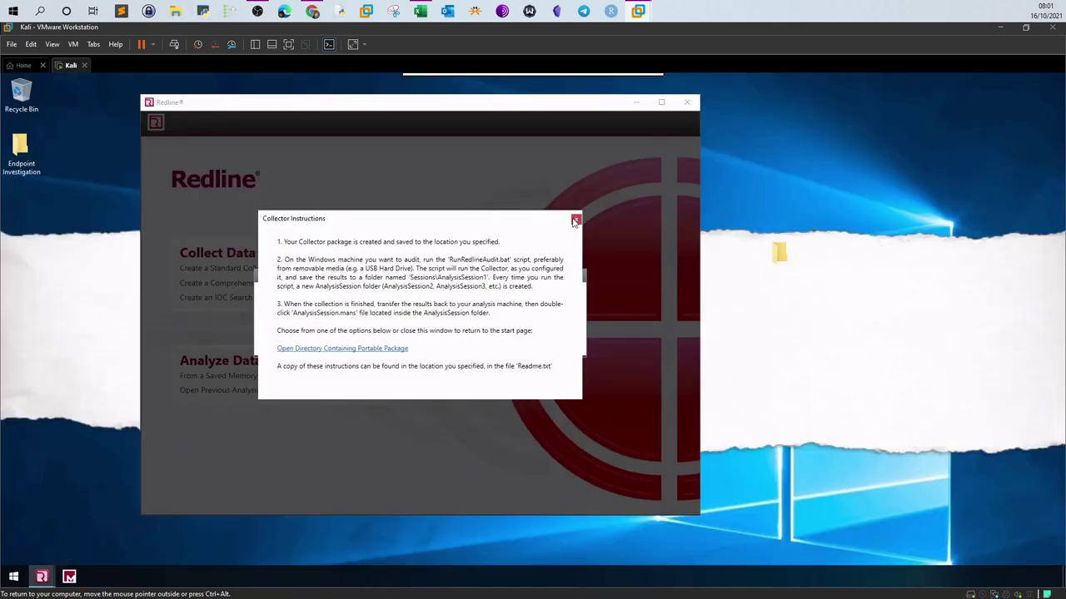
Close the collector instructions and Redline, and permanently delete the Analysis2 folder from the desktop
left_click(575, 221)
left_click(687, 101)
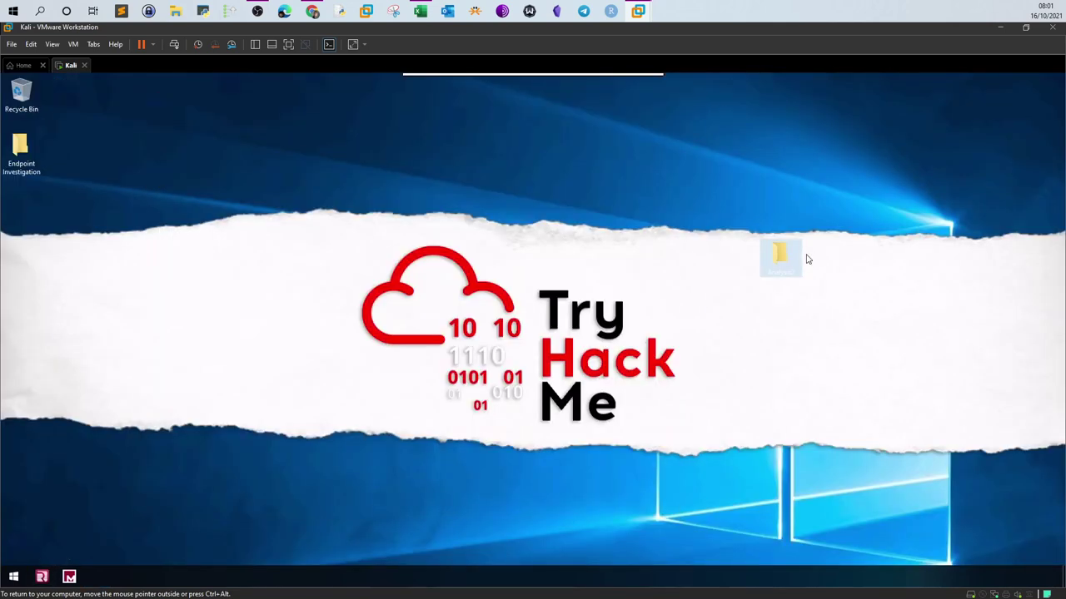
key("shift+Delete")
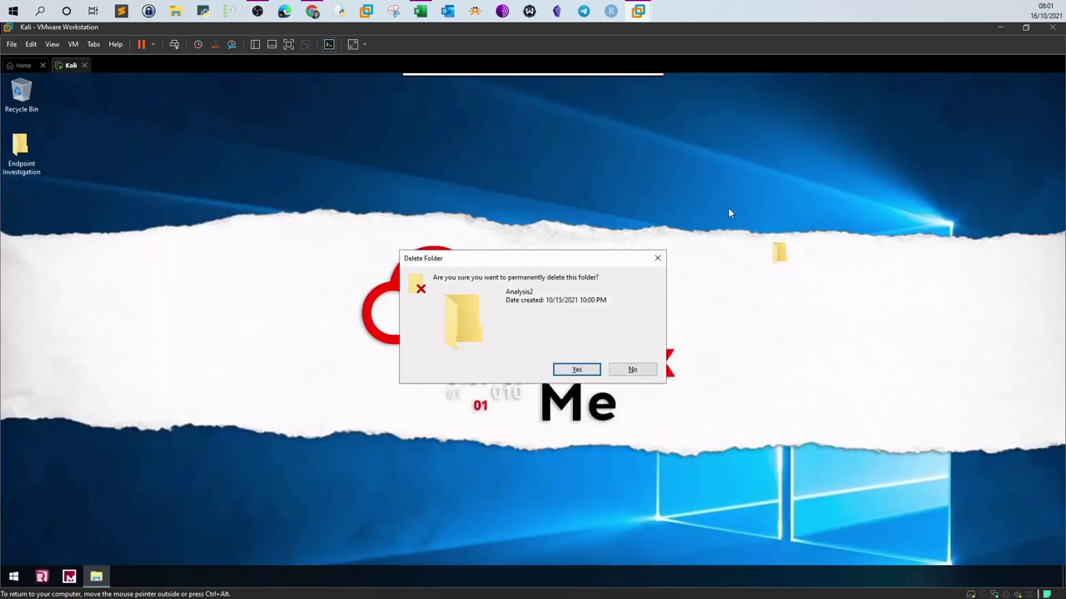
key("Return")
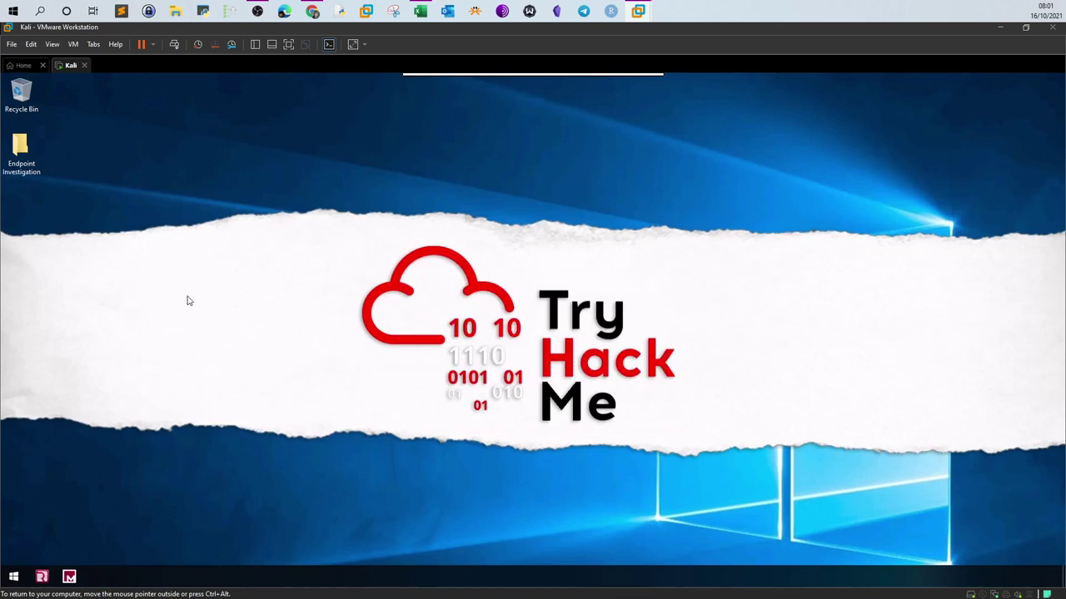
Open the Sessions folder inside the Analysis folder in Documents
left_click(13, 574)
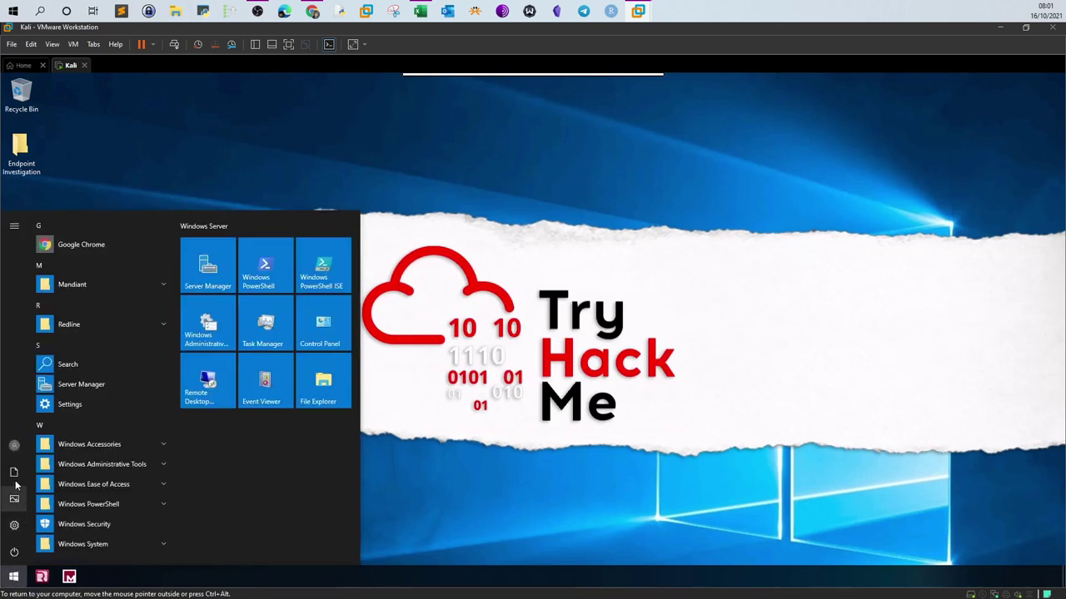
left_click(13, 471)
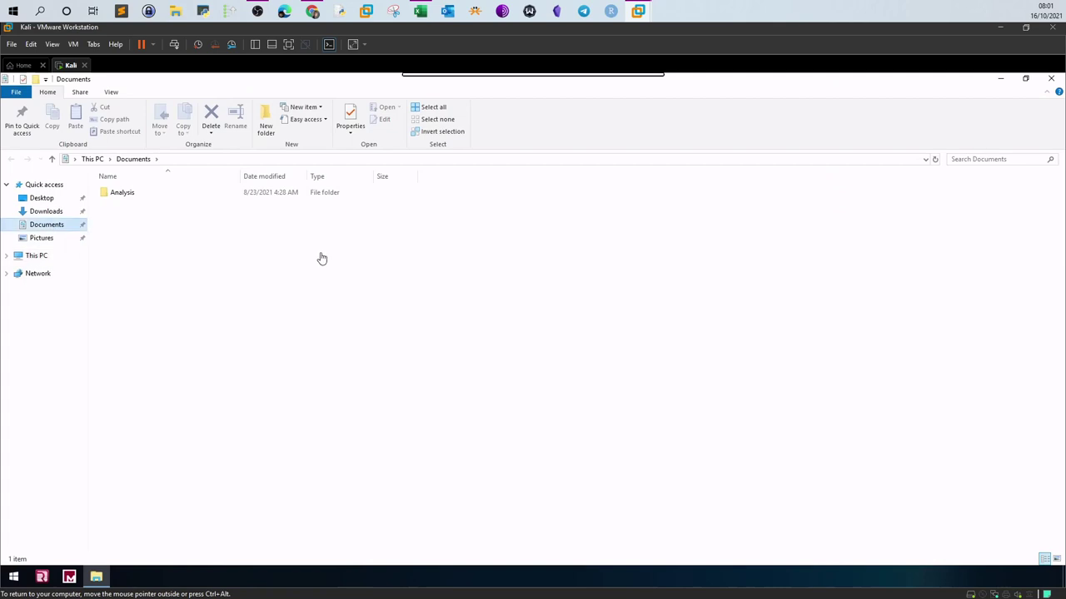
double_click(117, 195)
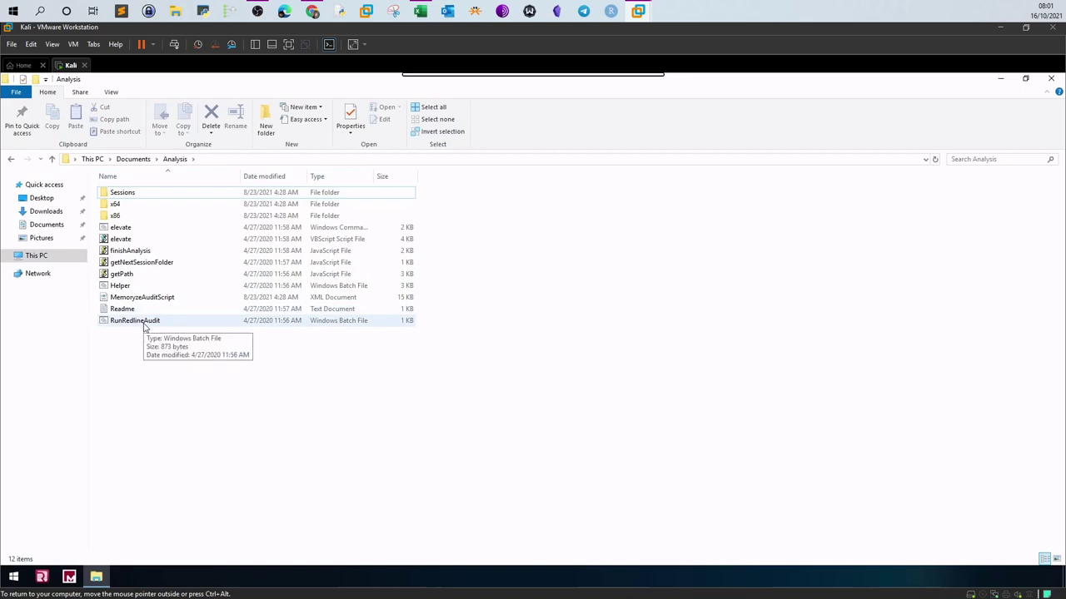
double_click(122, 196)
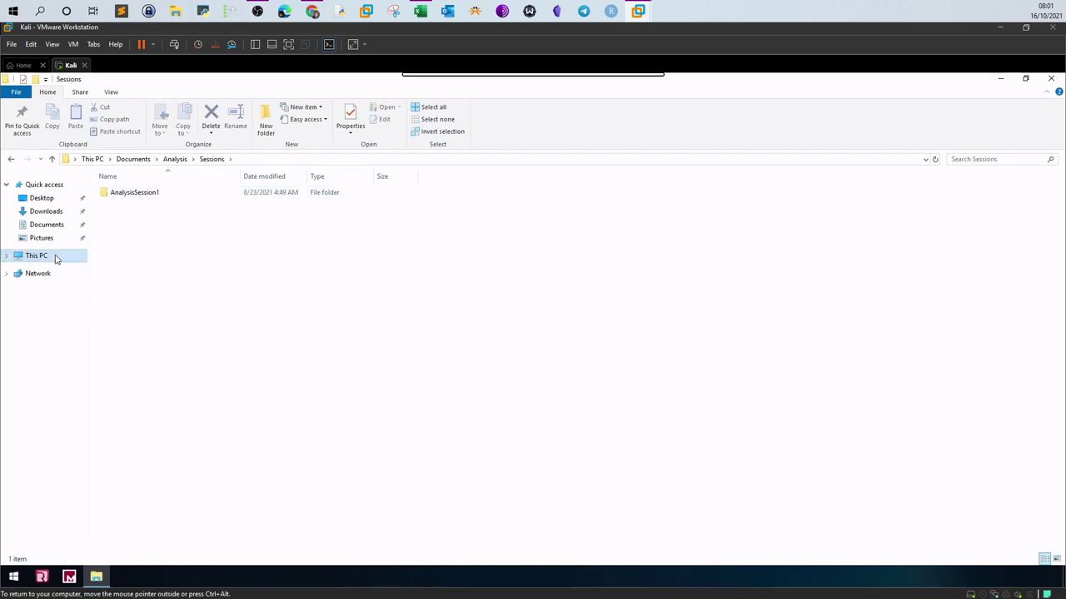
Open the AnalysisSession1 folder and widen the Type column to show the full file types
left_click(130, 200)
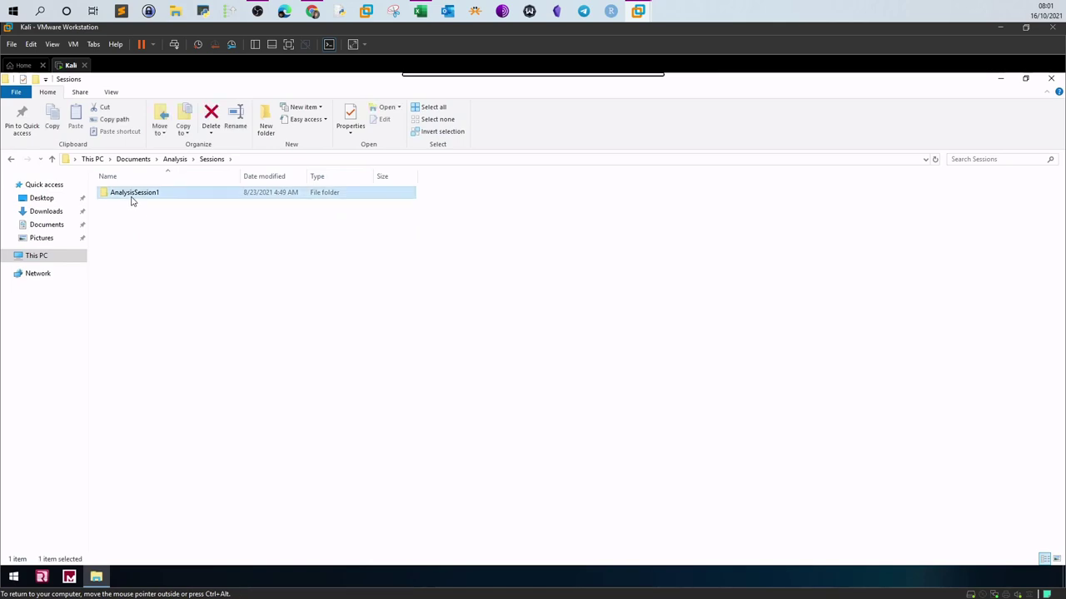
double_click(130, 200)
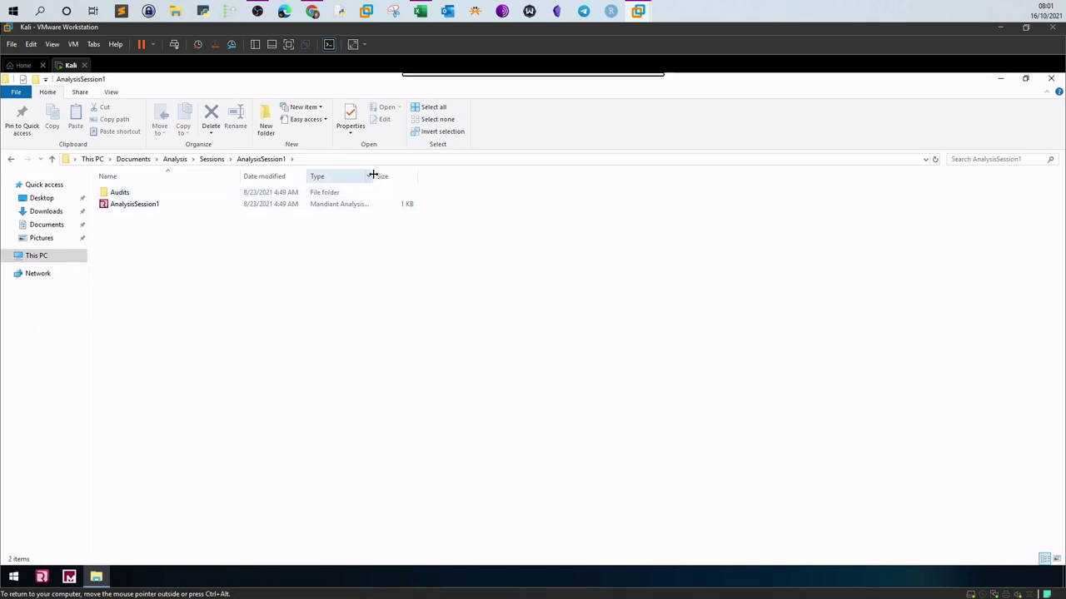
left_click_drag(373, 176, 478, 176)
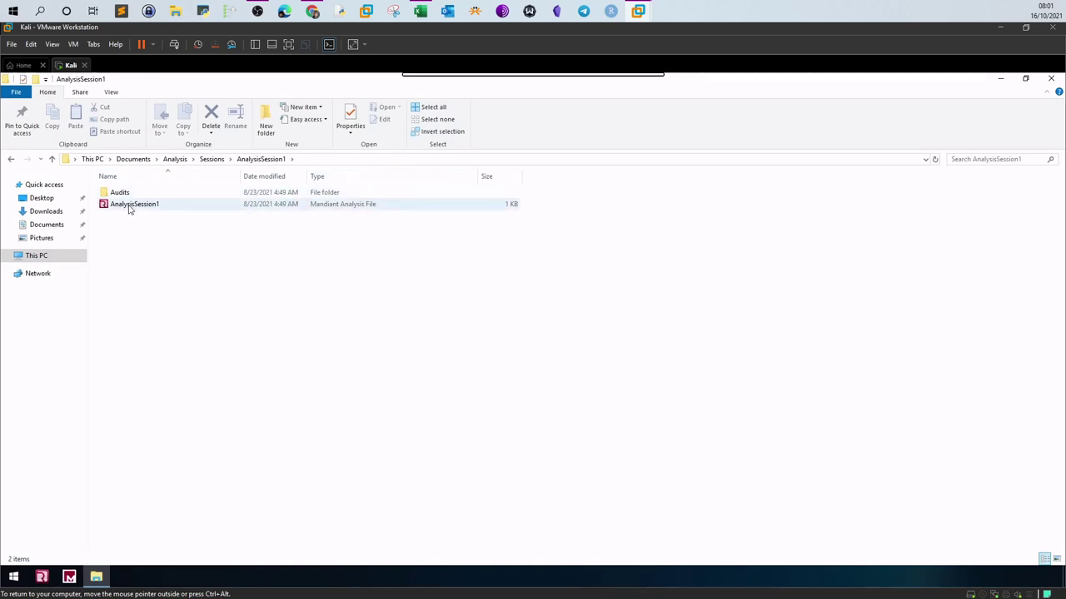
key("ctrl+alt")
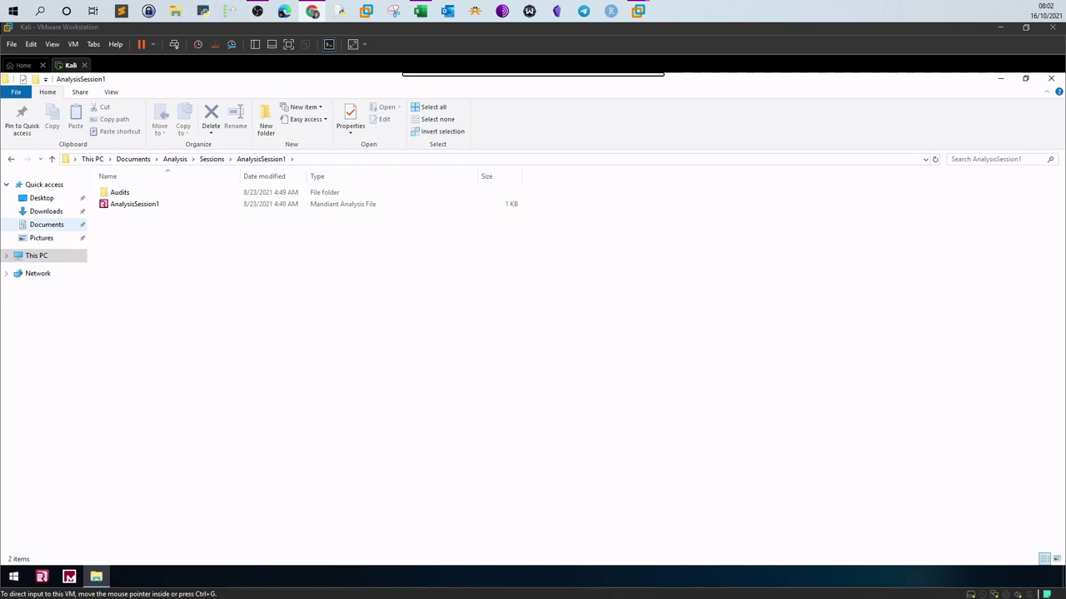
Open the AnalysisSession1 Mandiant Analysis File in Redline and maximize the session window
left_click(124, 212)
left_click(125, 210)
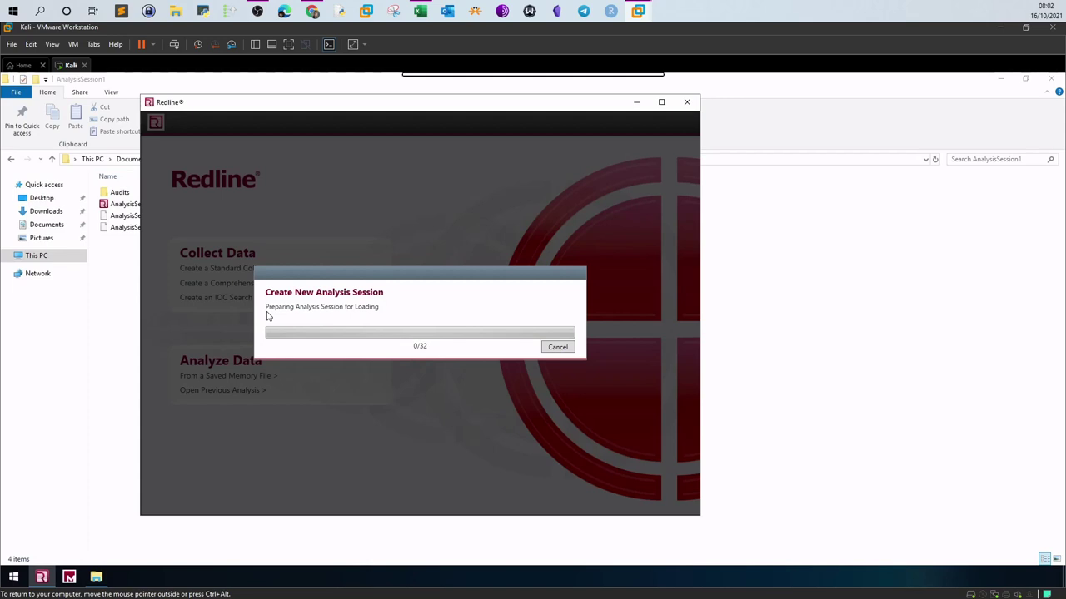
key("ctrl+alt")
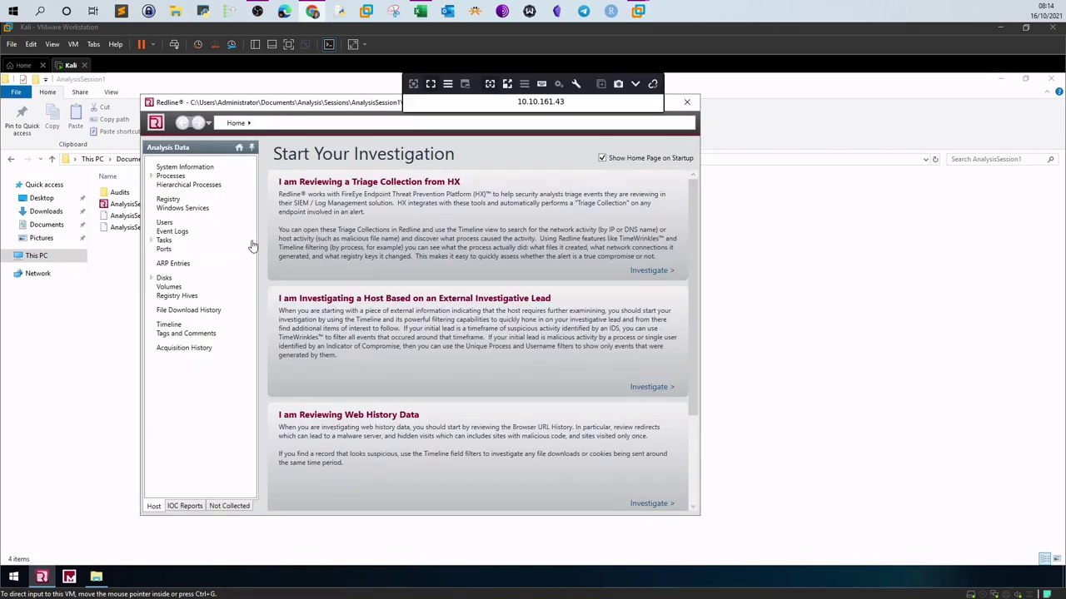
double_click(352, 102)
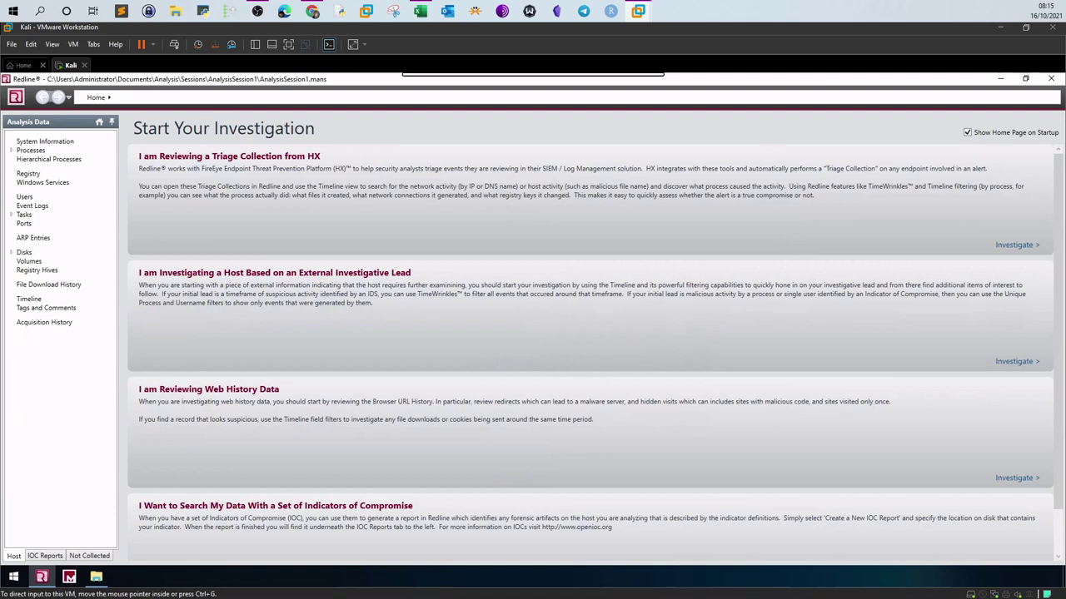
Review the host's system information and its processes, including the view of all handles
left_click(50, 142)
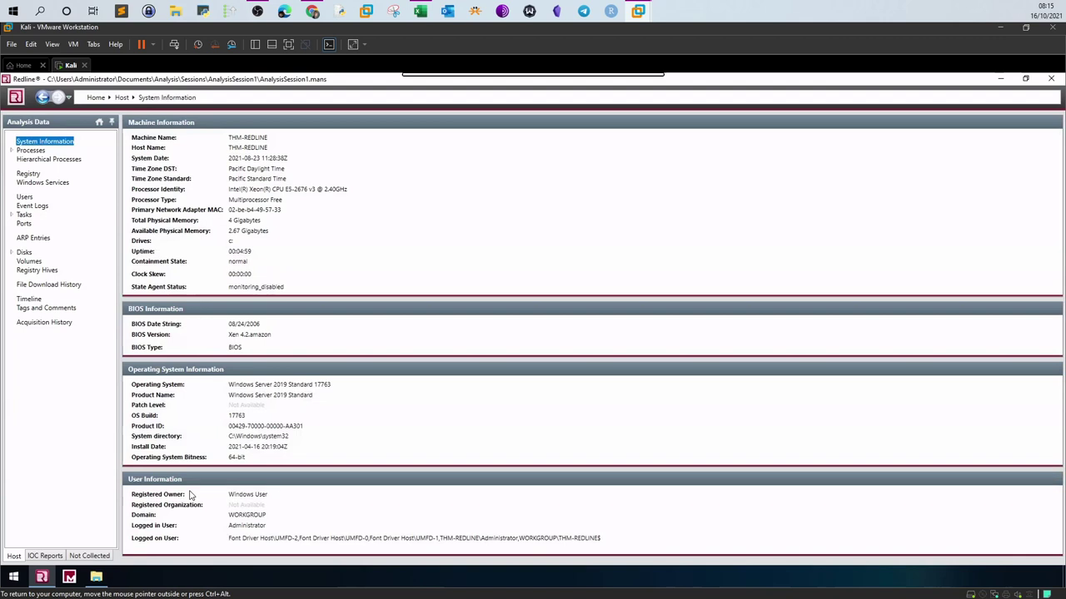
left_click(17, 151)
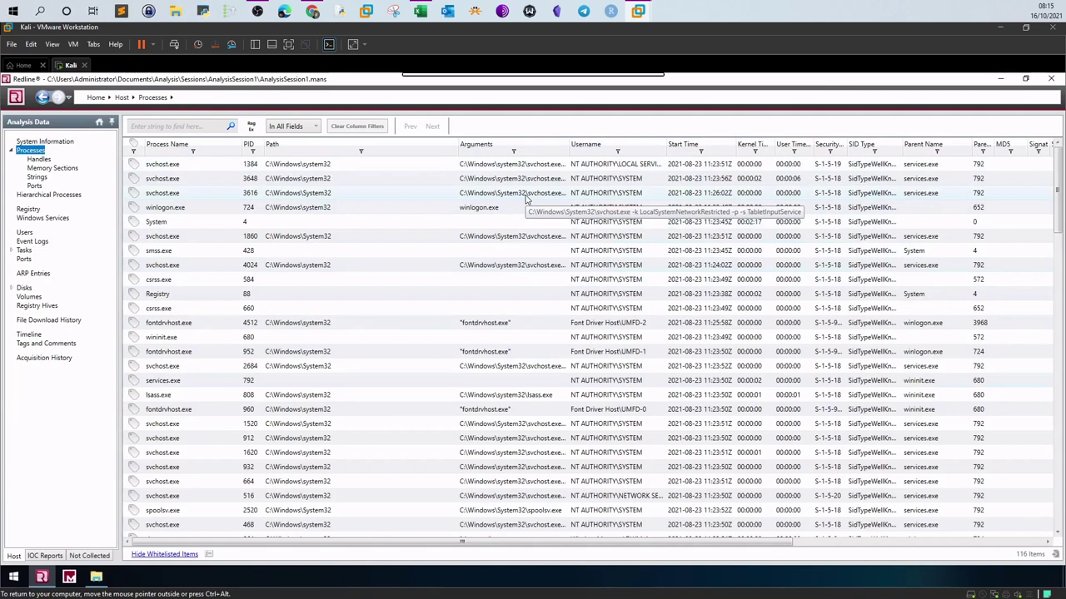
left_click(37, 161)
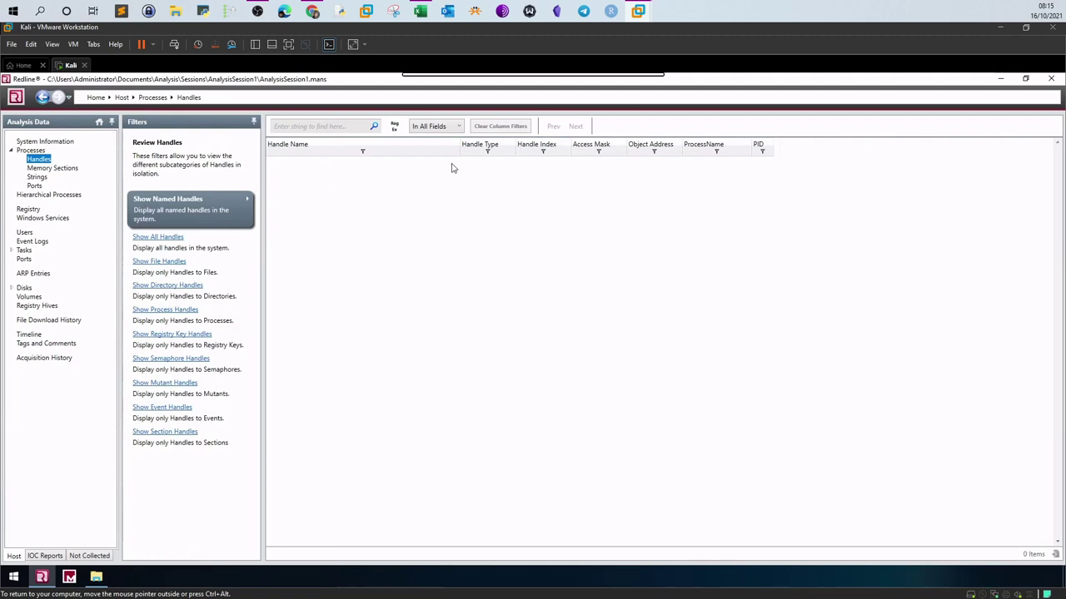
left_click(171, 243)
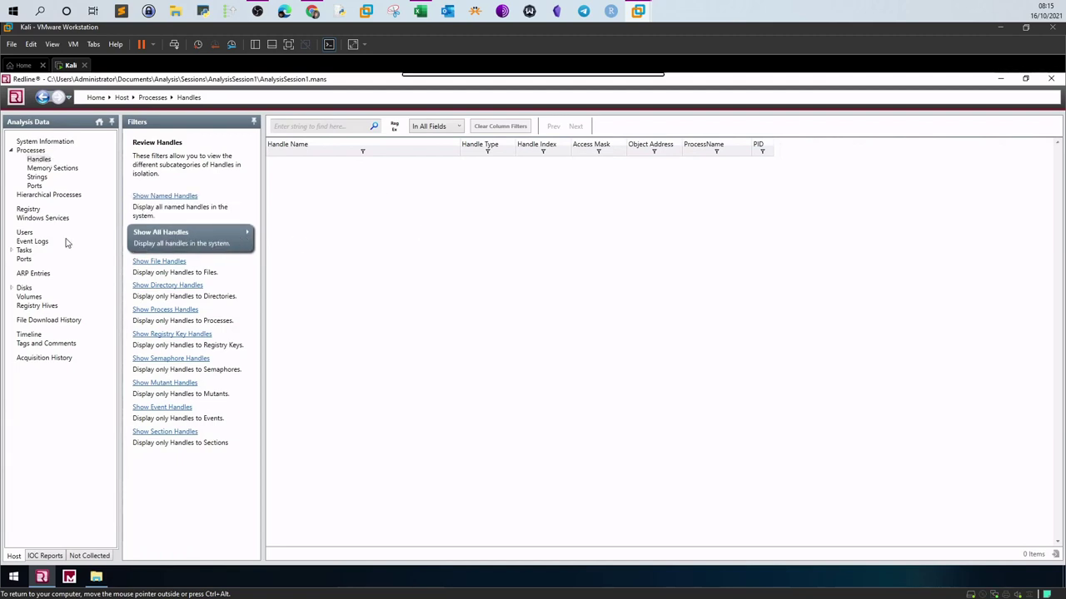
Review all memory sections of the processes and their strings
left_click(60, 170)
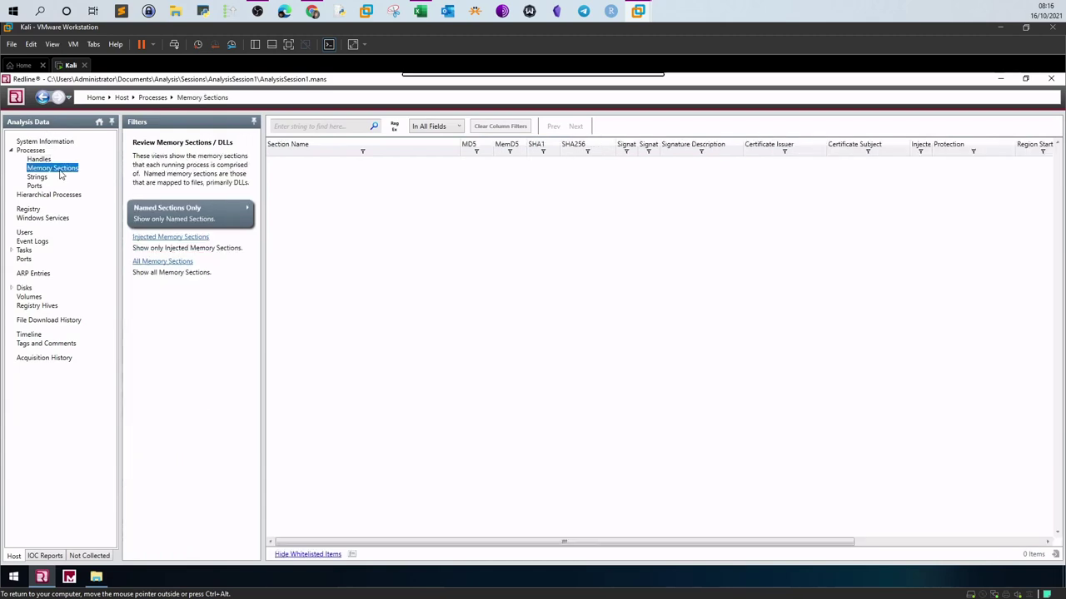
left_click(184, 264)
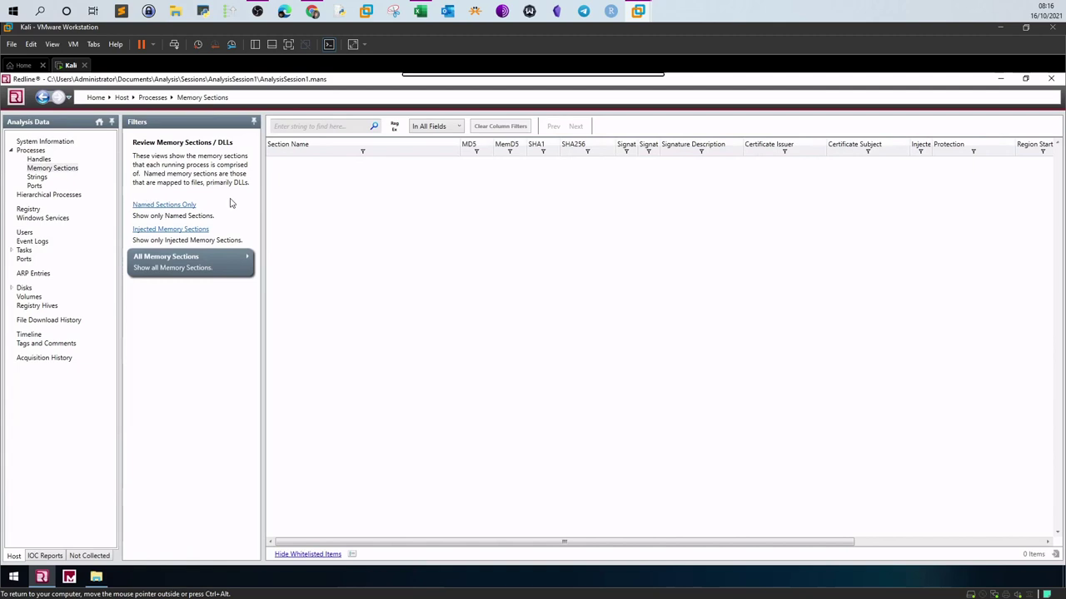
left_click(37, 178)
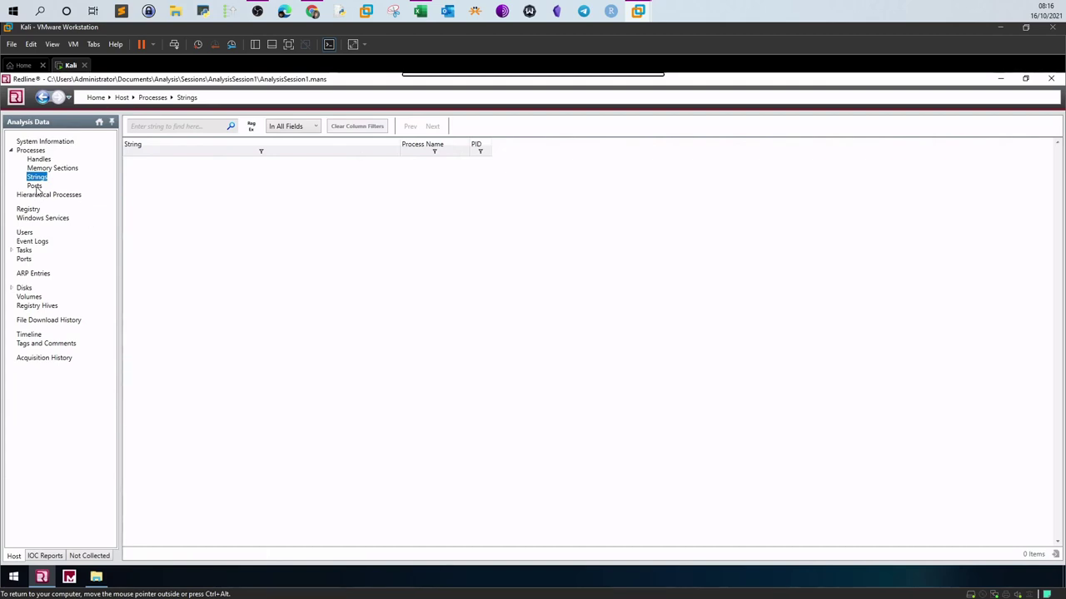
Review the processes' network ports, widening the local and remote IP address and port columns
key("Down")
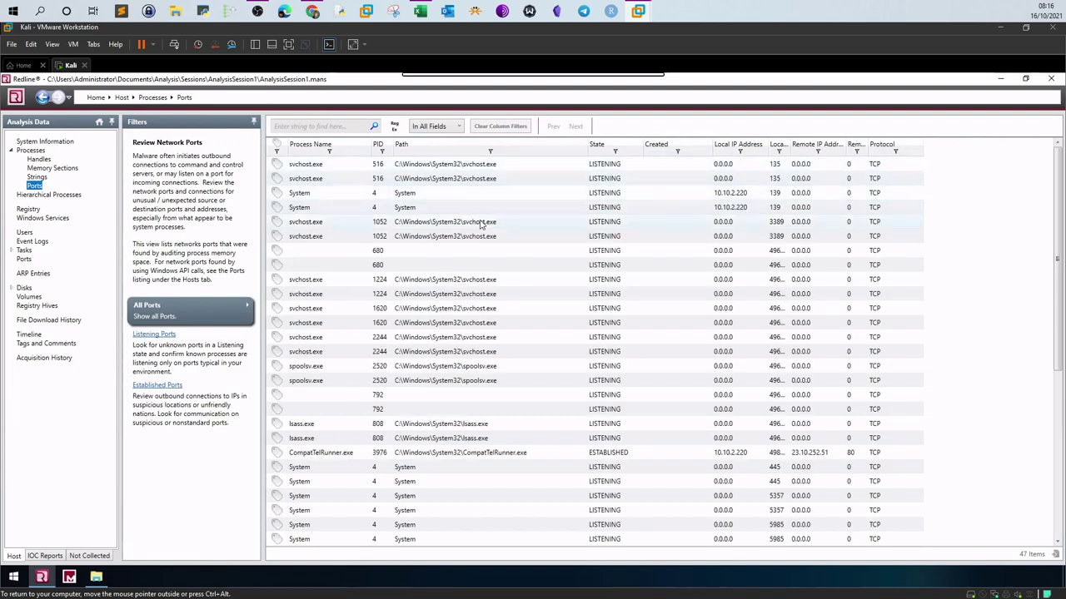
scroll(480, 224, "down", 6)
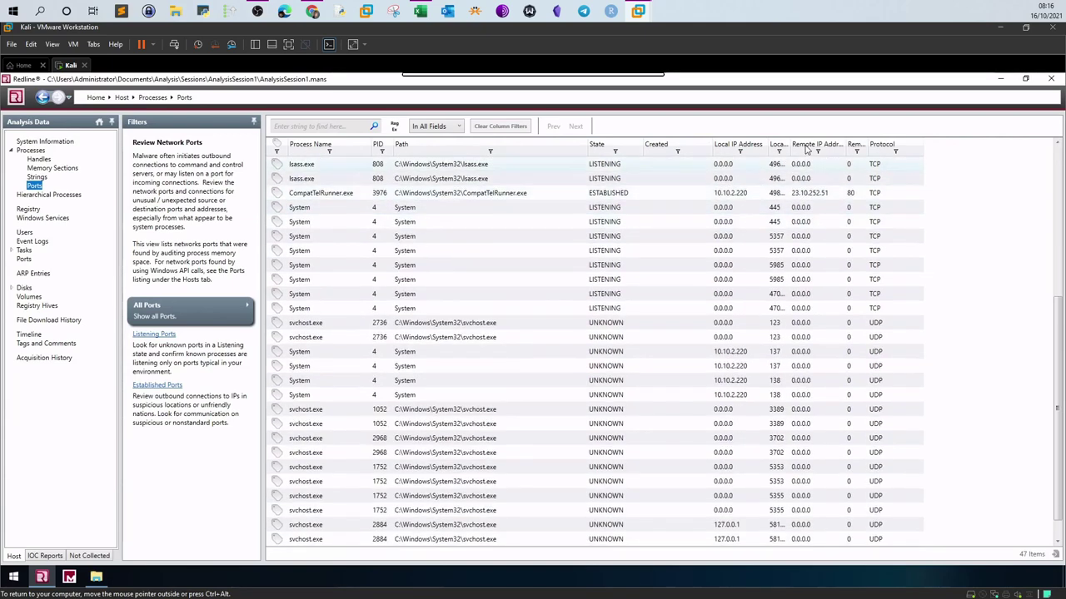
left_click_drag(789, 144, 846, 144)
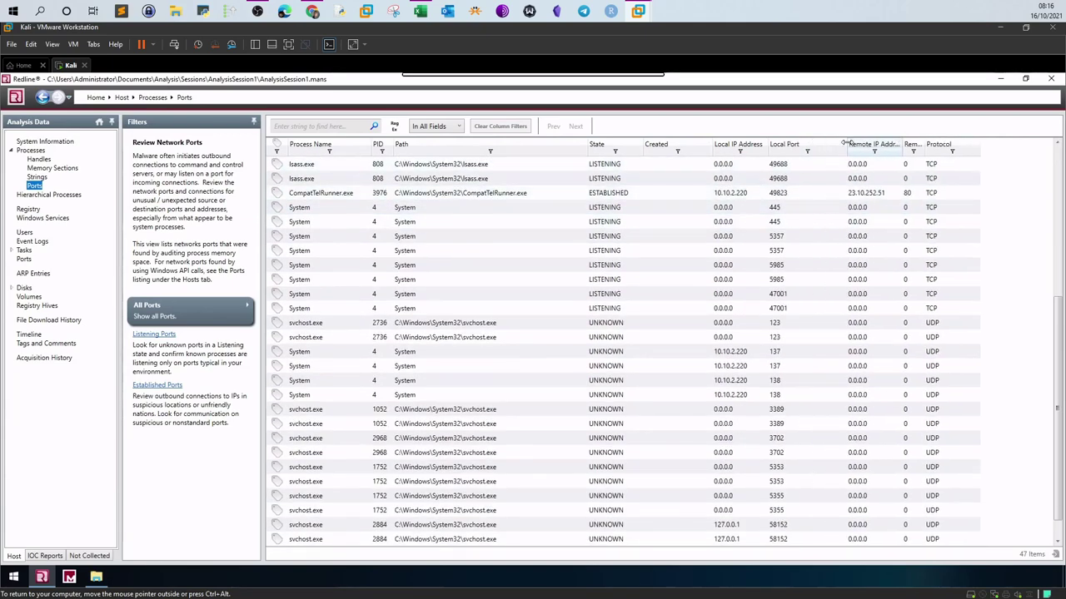
left_click_drag(767, 144, 803, 144)
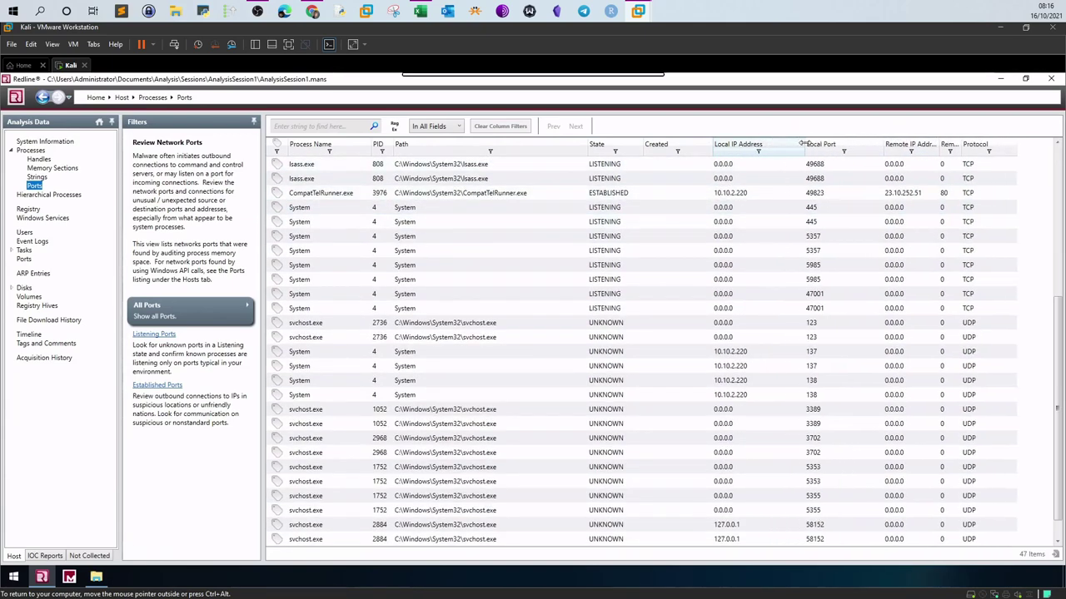
left_click_drag(949, 144, 1034, 144)
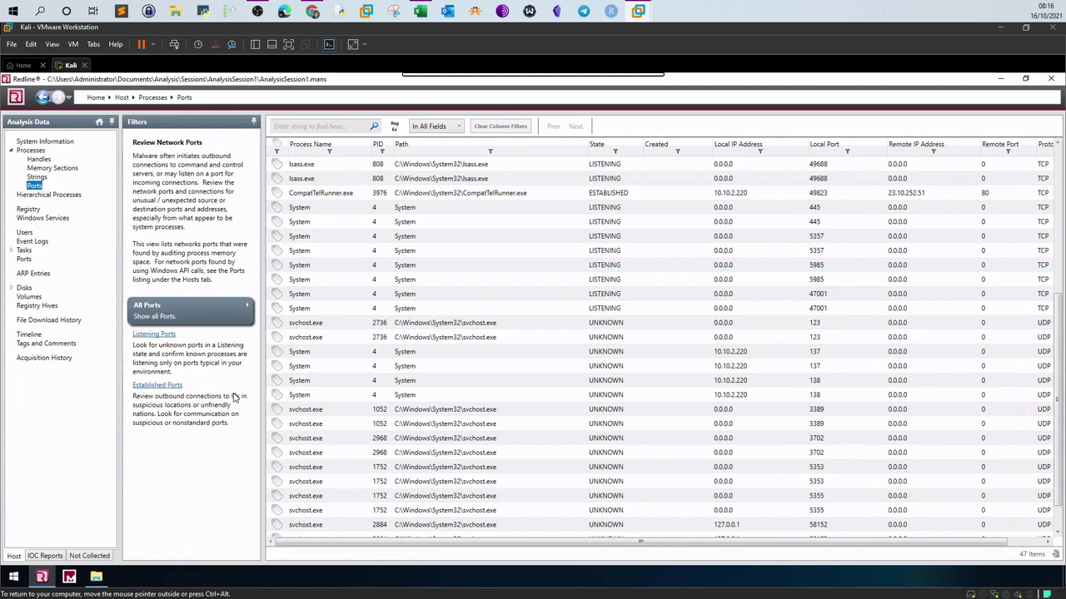
View the host's Registry data and load the Timeline
left_click(29, 210)
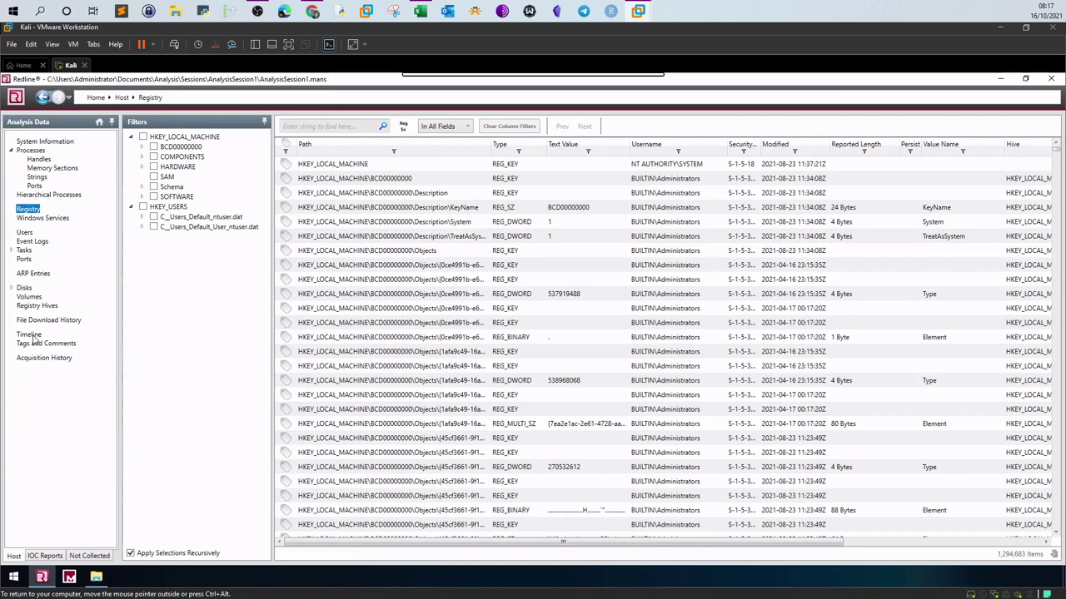
left_click(29, 335)
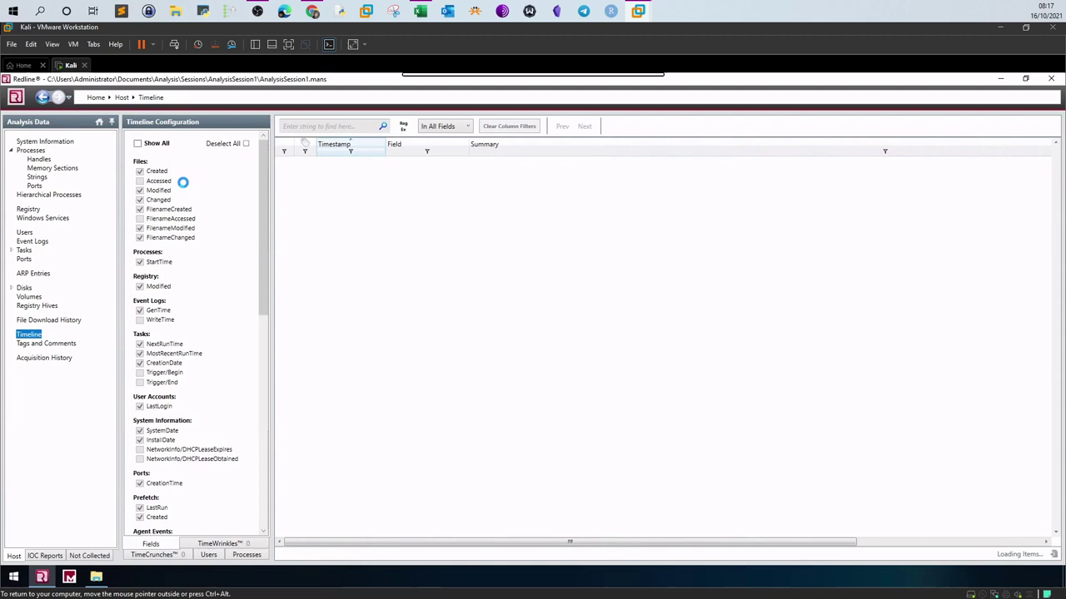
key("ctrl+alt")
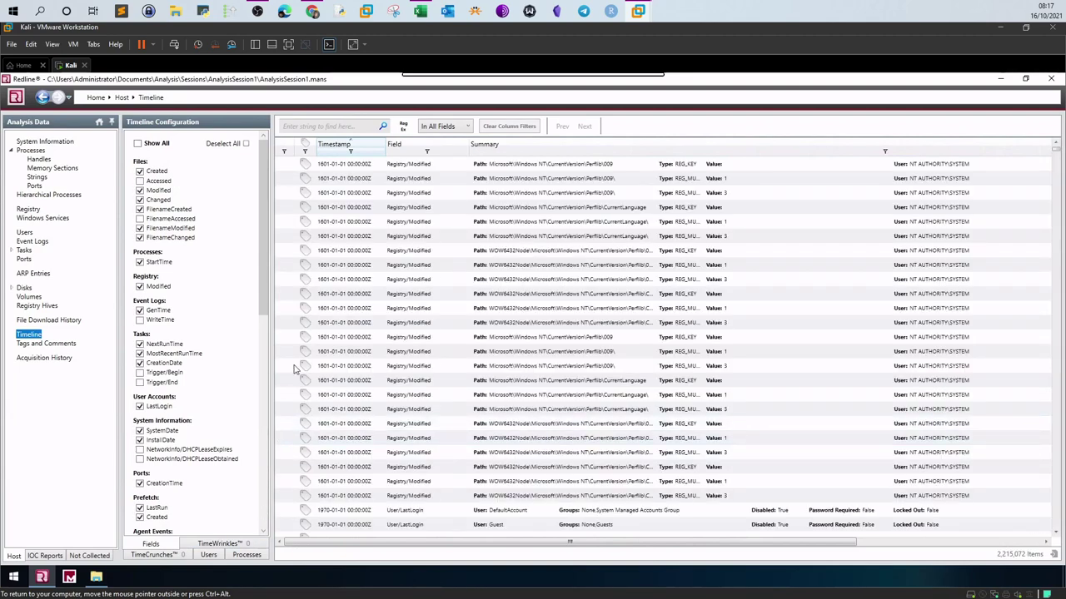
left_click(221, 545)
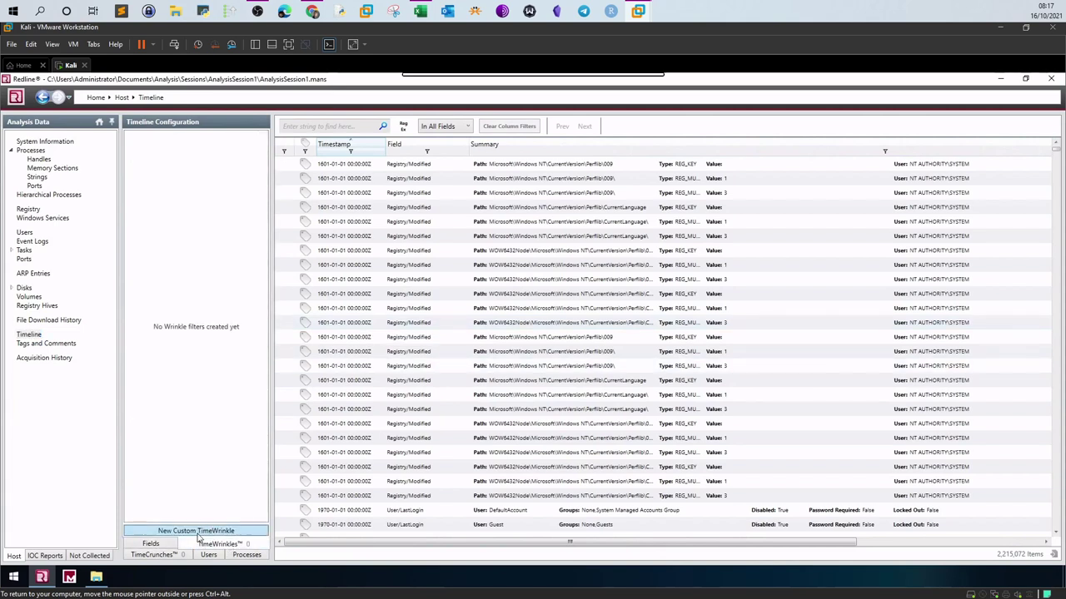
left_click(198, 533)
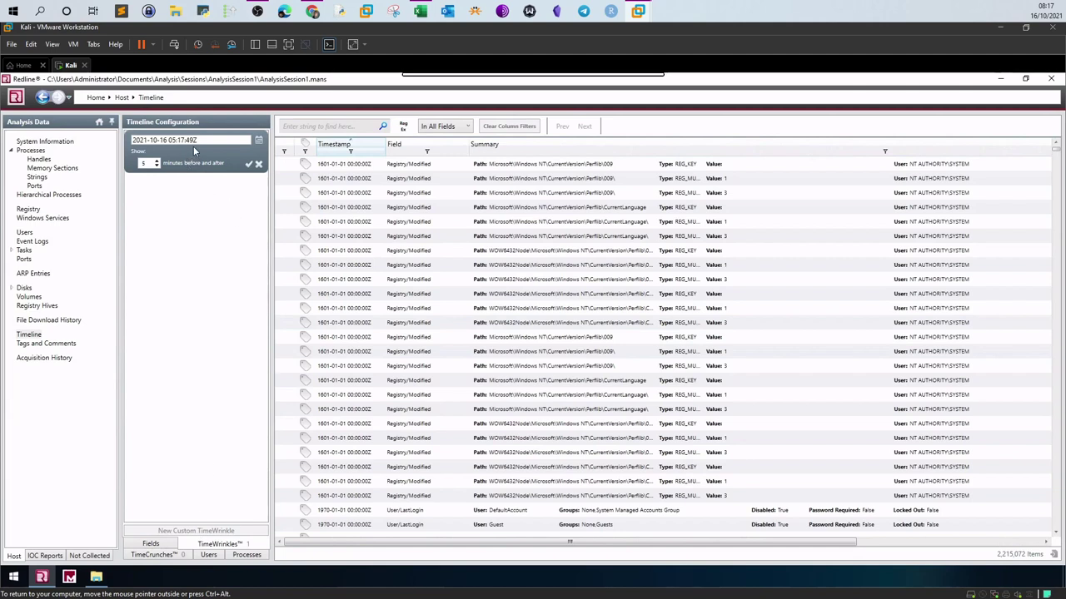
left_click(258, 141)
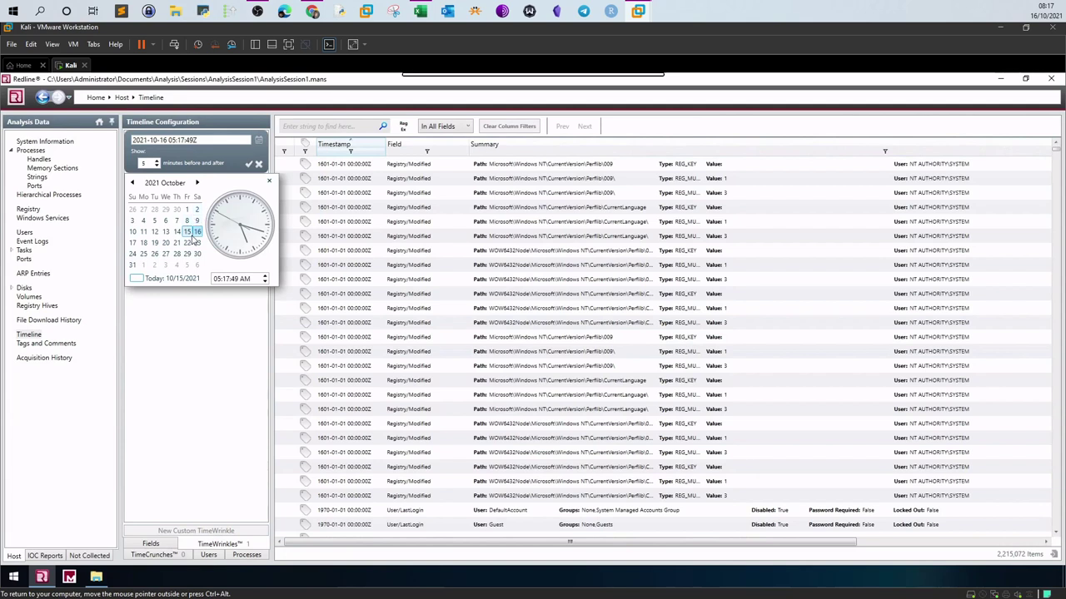
left_click(166, 232)
left_click(177, 232)
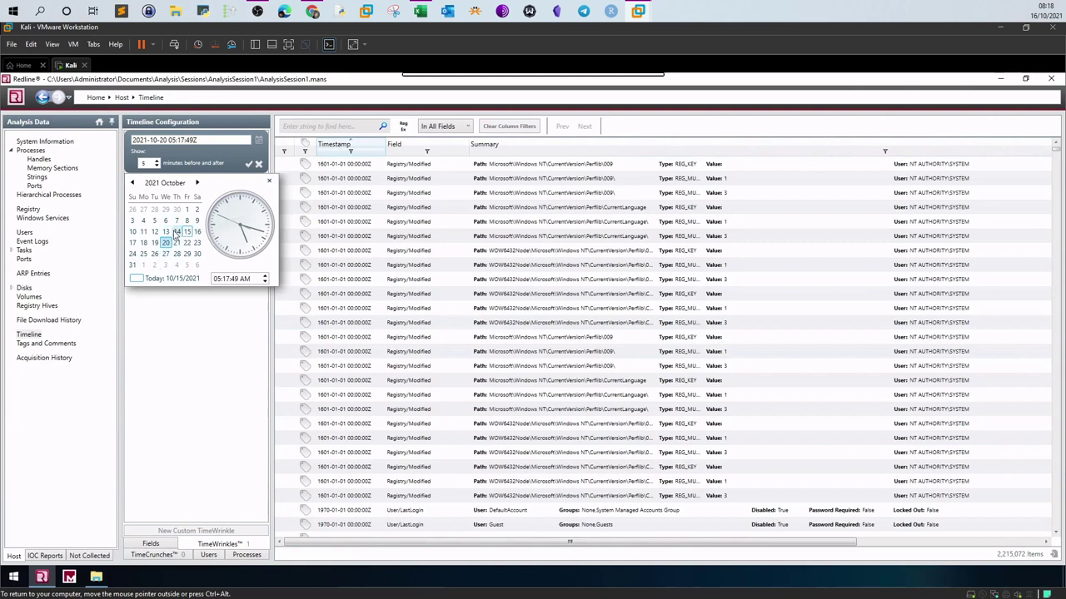
left_click(166, 232)
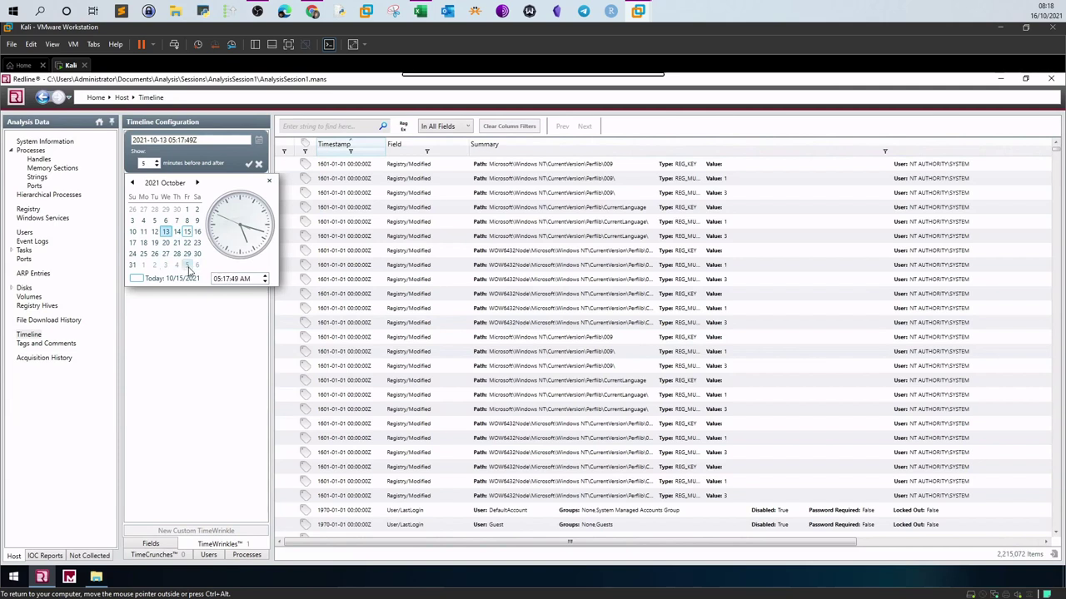
scroll(220, 279, "down", 3)
left_click(212, 314)
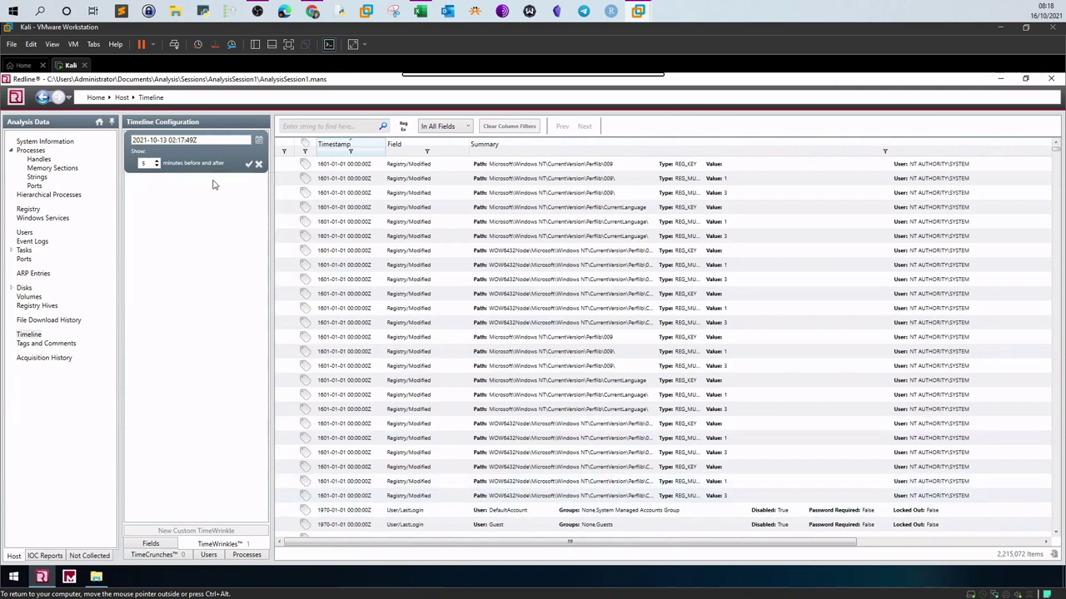
left_click(248, 165)
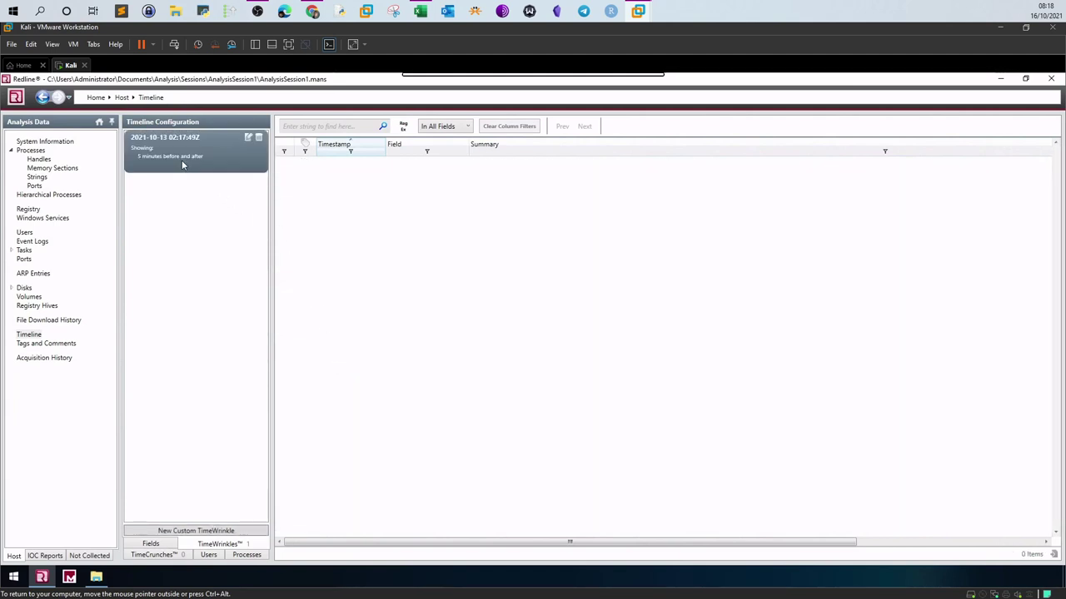
Change the TimeWrinkle's date to 2021-10-15 and apply it to the timeline
left_click(248, 137)
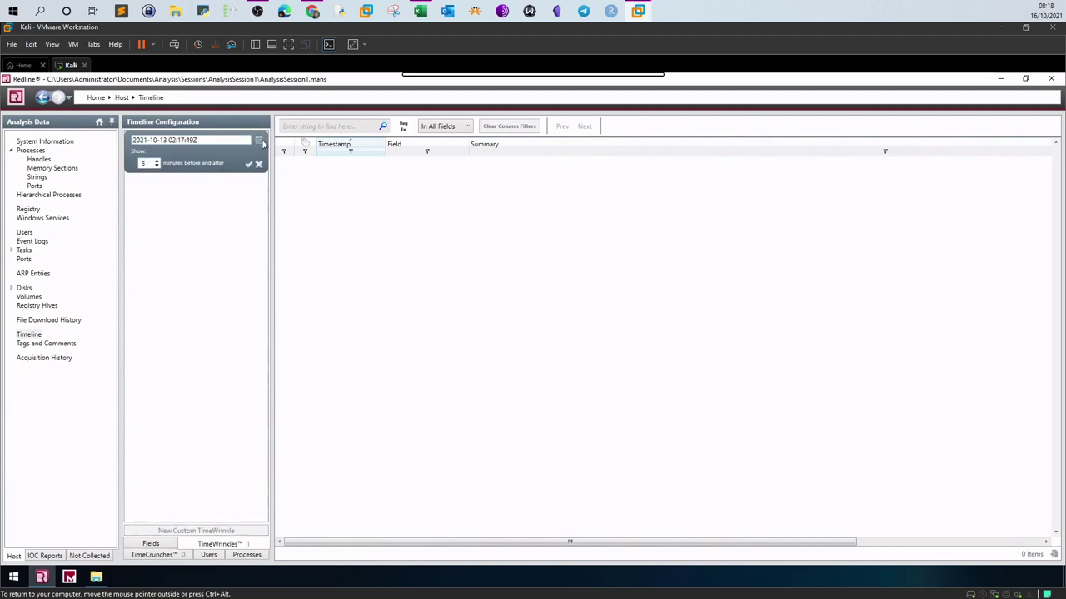
left_click(259, 141)
left_click(186, 231)
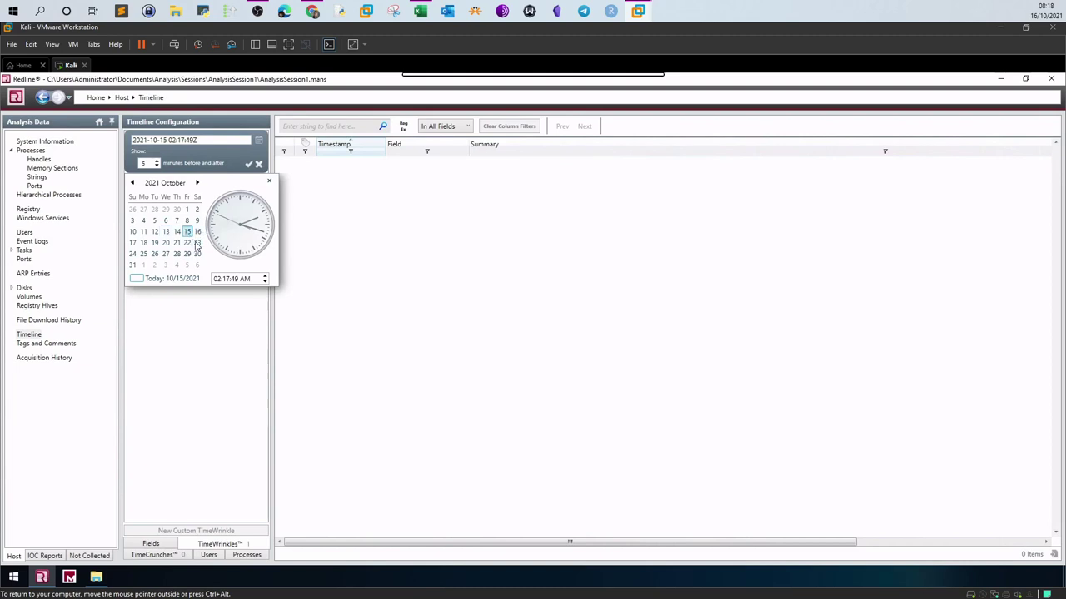
left_click(243, 315)
left_click(248, 164)
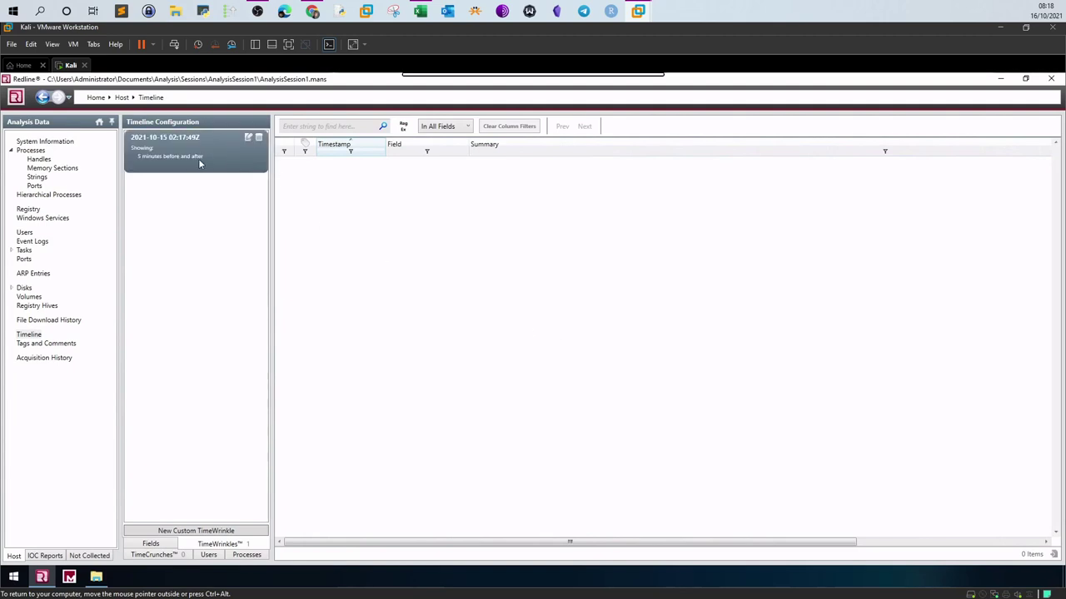
Change the TimeWrinkle's date to 2021-10-16 and apply it to the timeline
left_click(247, 138)
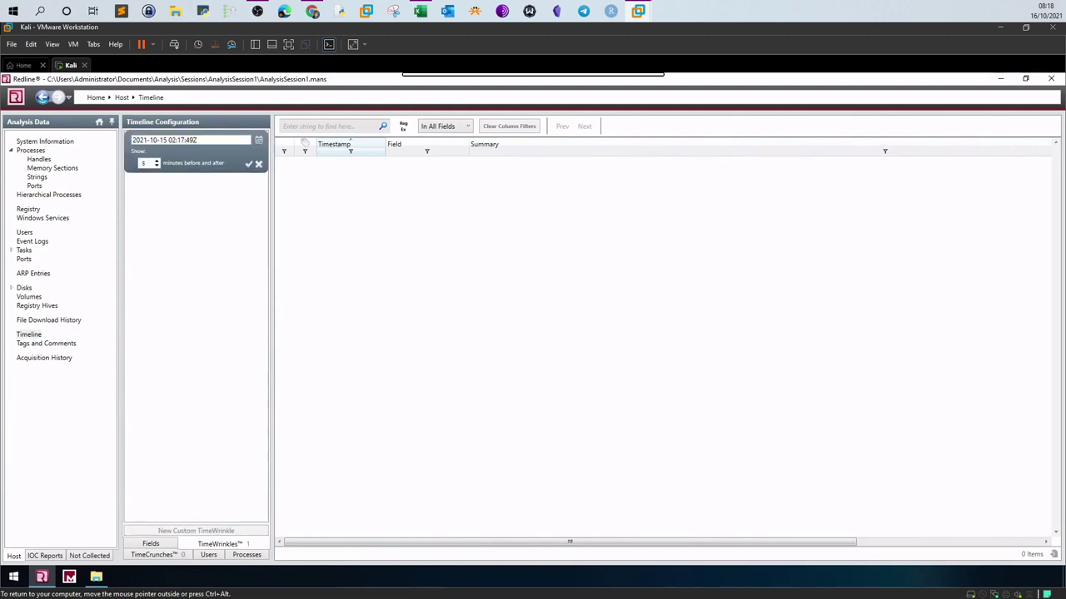
left_click(258, 140)
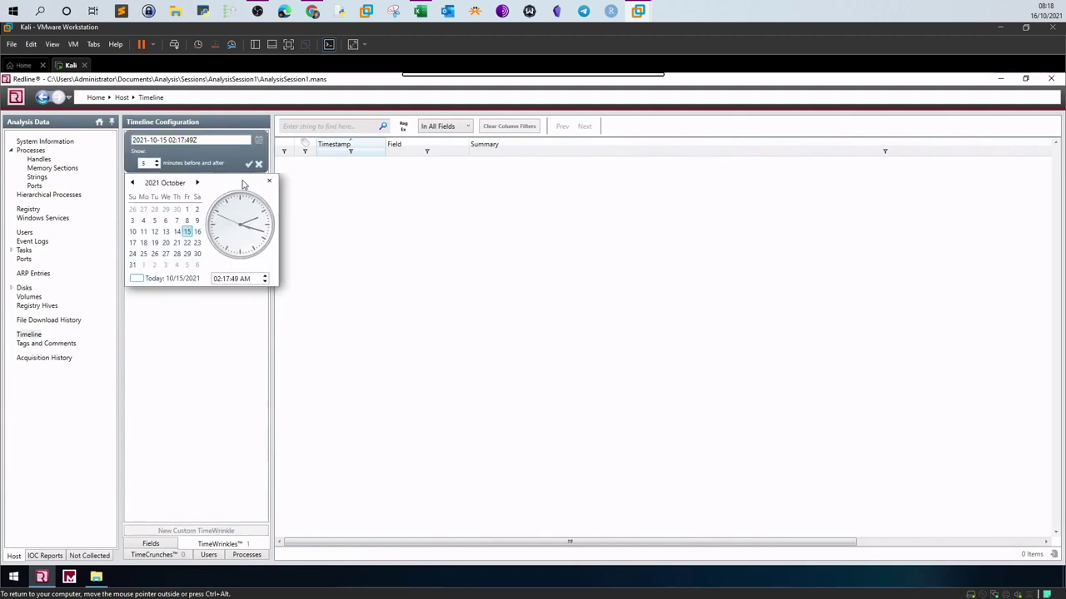
left_click(197, 231)
left_click(248, 164)
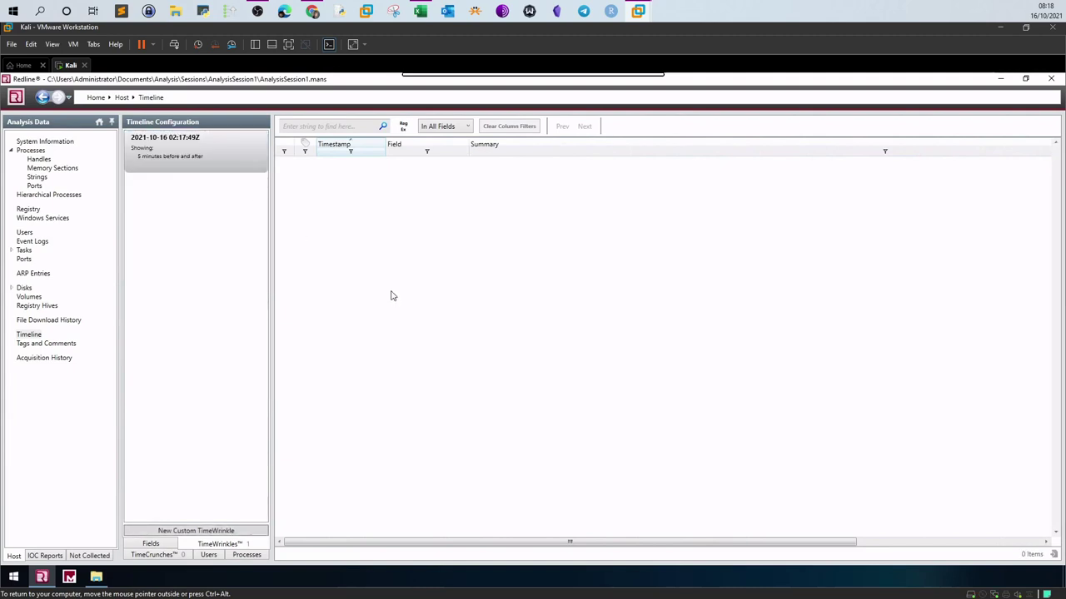
Reopen the TimeWrinkle's date and time settings, check them in the calendar, and reapply them to the timeline
left_click(247, 137)
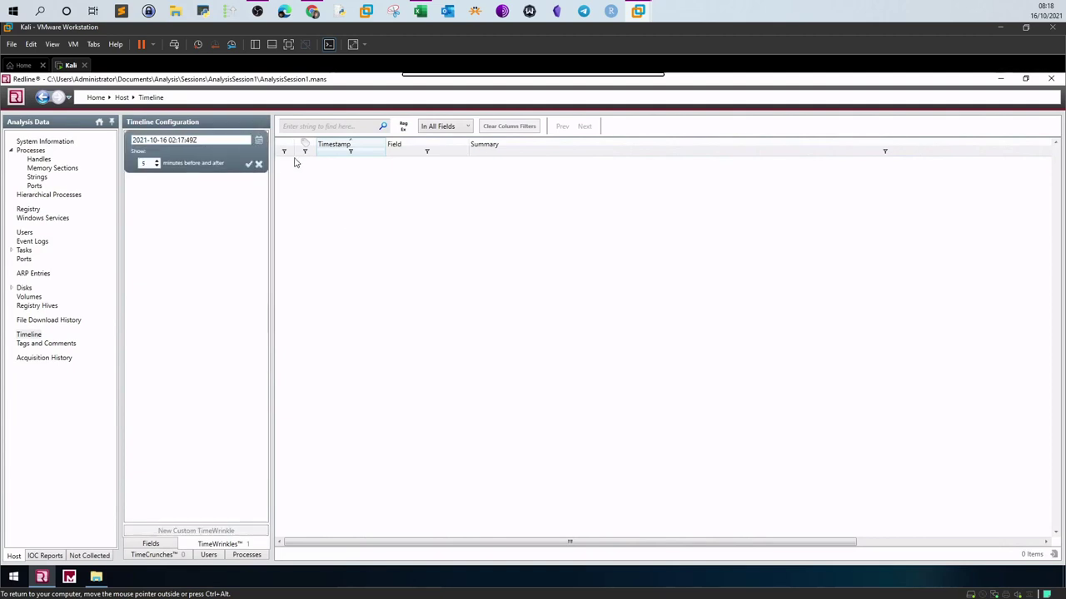
left_click(260, 142)
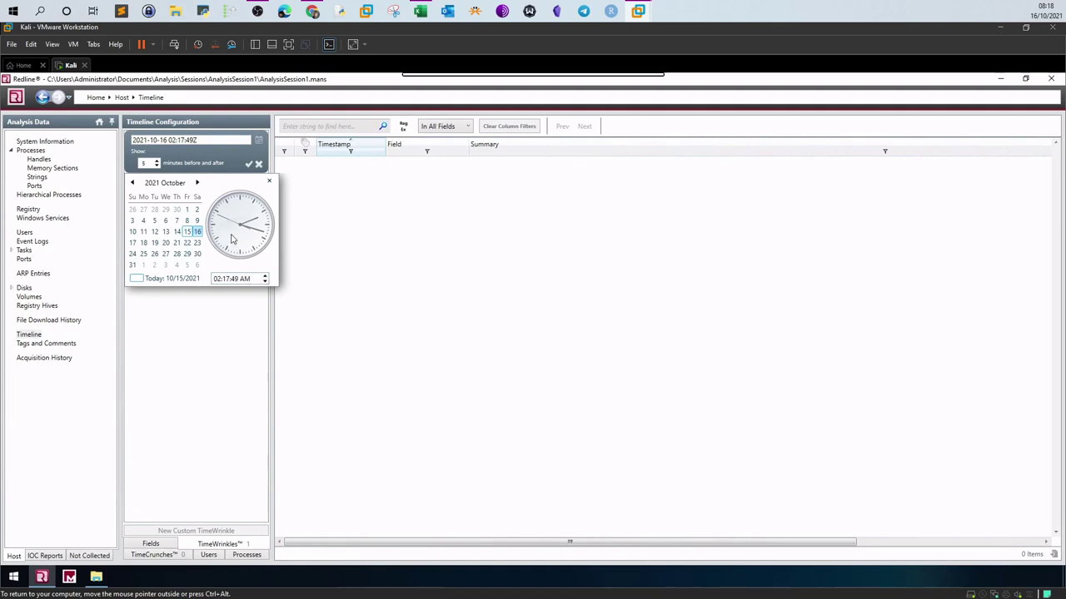
left_click(248, 165)
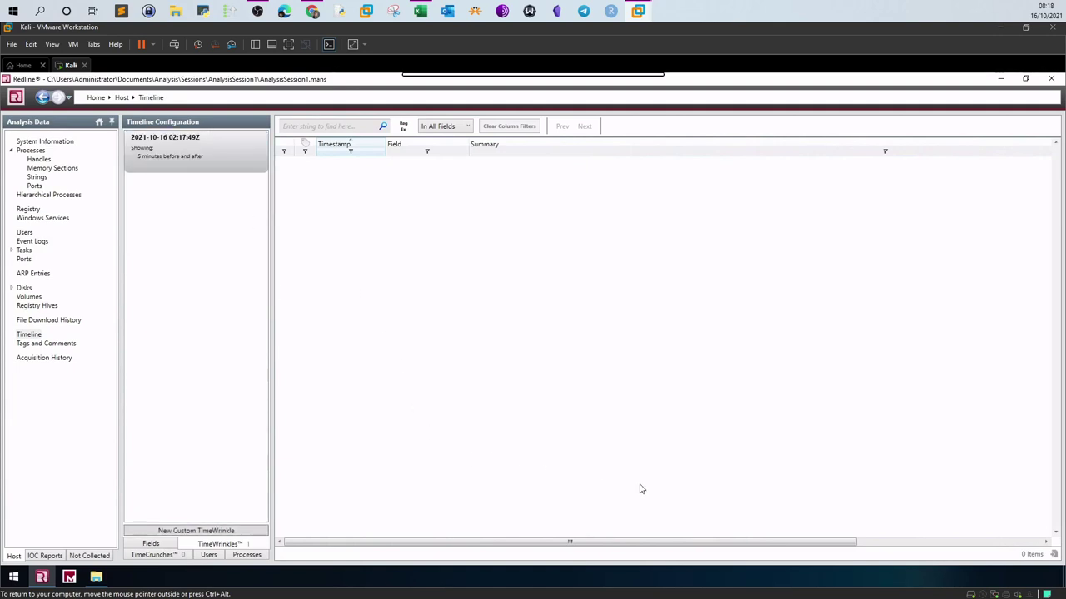
left_click_drag(736, 542, 478, 525)
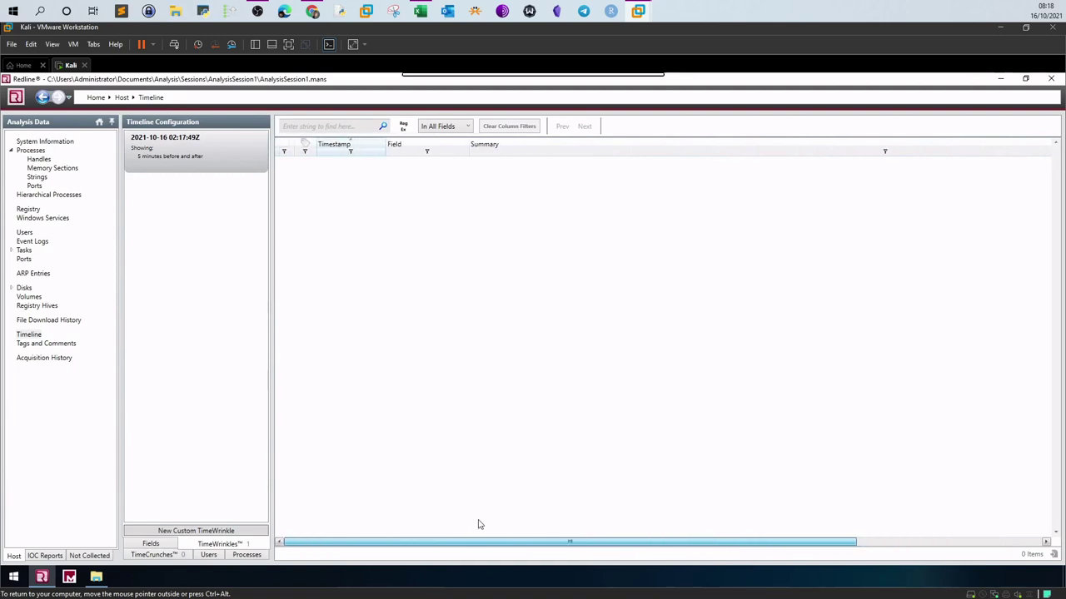
Review the Timeline's field filters and open the host's System Information
left_click(150, 545)
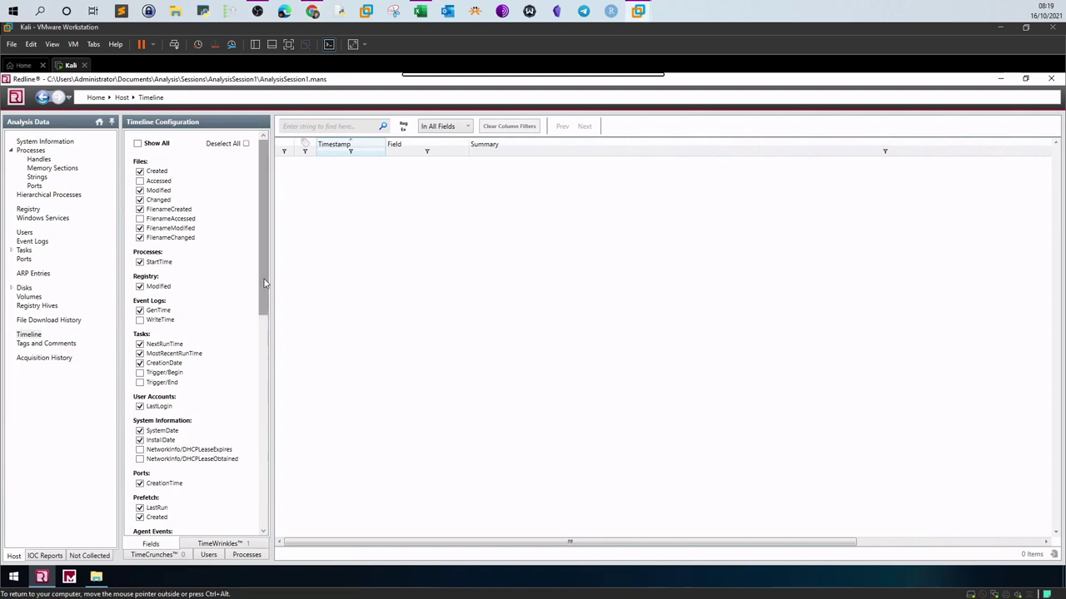
left_click_drag(266, 286, 258, 238)
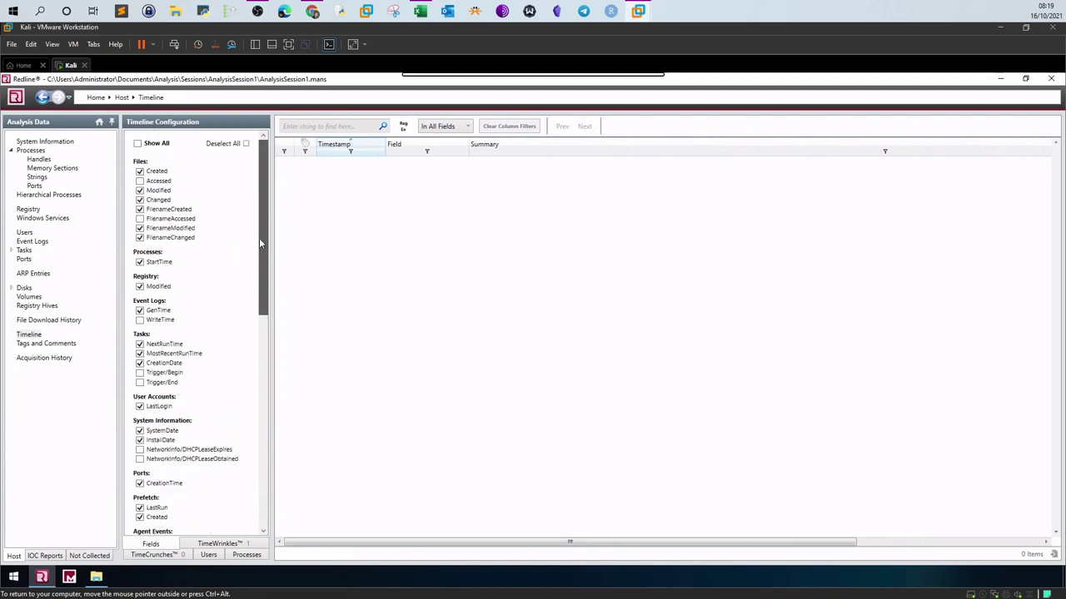
left_click(62, 142)
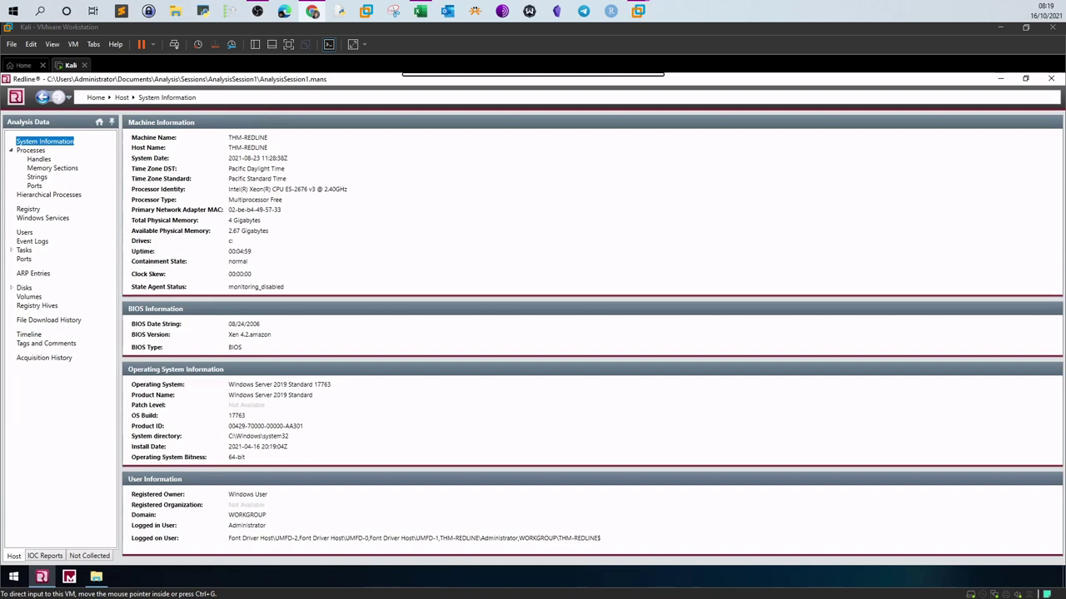
Switch to the TryHackMe Redline room in Chrome and open the questions of Task 2, Data Collection
key("alt+Tab")
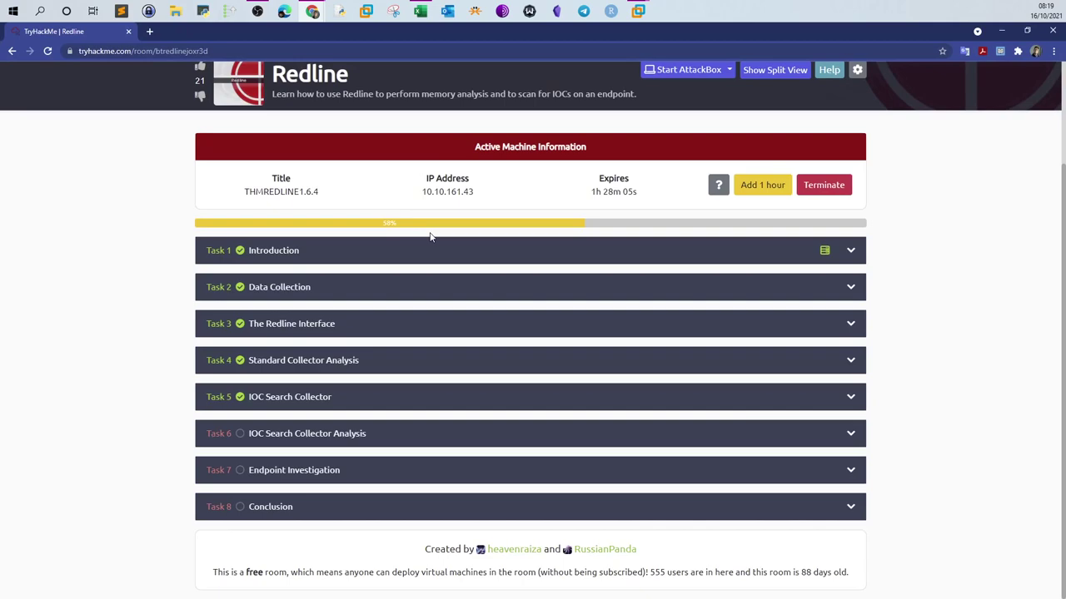
left_click(334, 251)
left_click(340, 200)
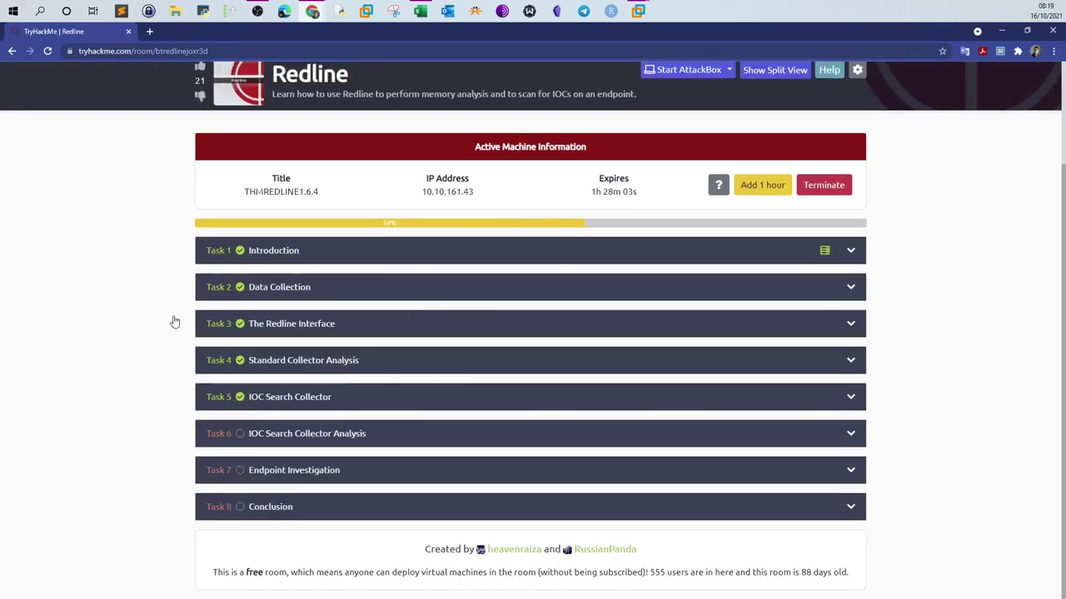
left_click(303, 290)
scroll(280, 388, "down", 15)
scroll(280, 387, "down", 20)
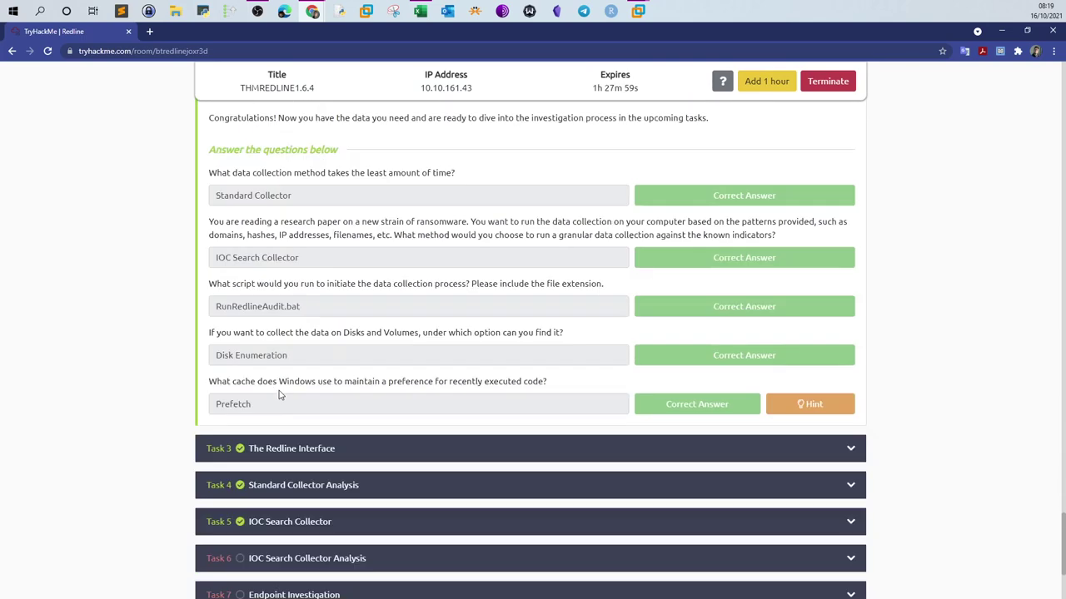
scroll(280, 396, "down", 1)
scroll(333, 349, "up", 1)
Read the Task 2 questions and answers on the fastest data collection method and the granular collection against known indicators
left_click_drag(210, 188, 454, 189)
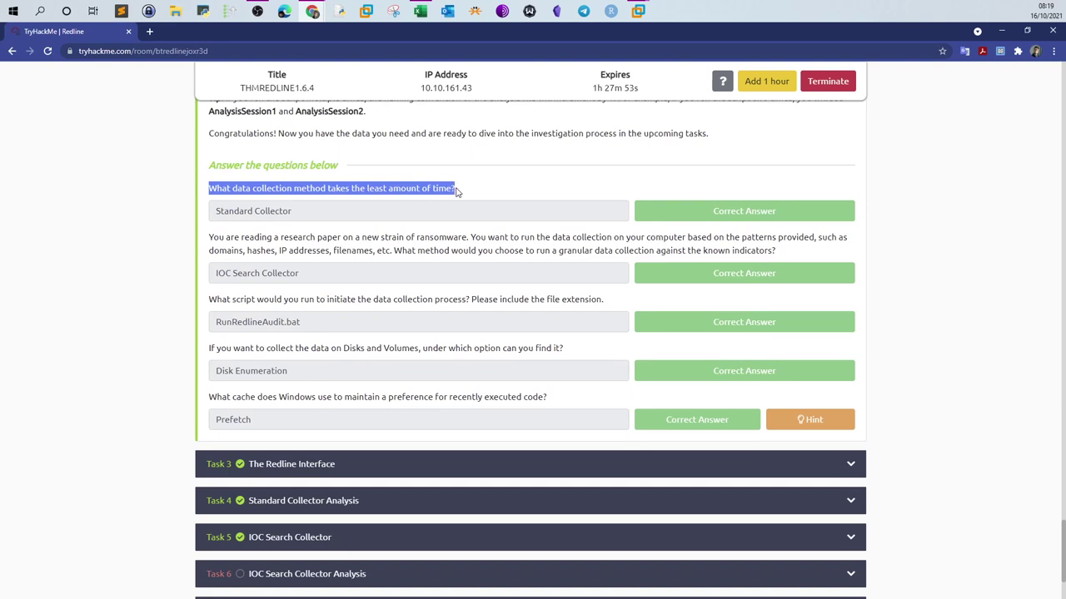
left_click_drag(327, 216, 475, 239)
left_click_drag(551, 238, 821, 250)
left_click_drag(227, 249, 491, 251)
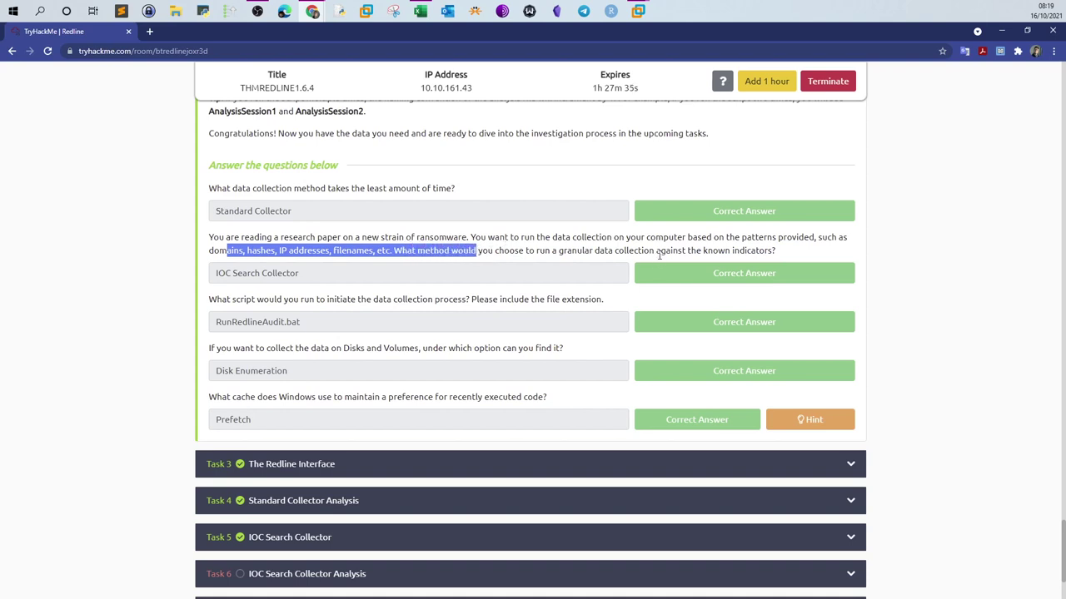
left_click_drag(713, 250, 785, 255)
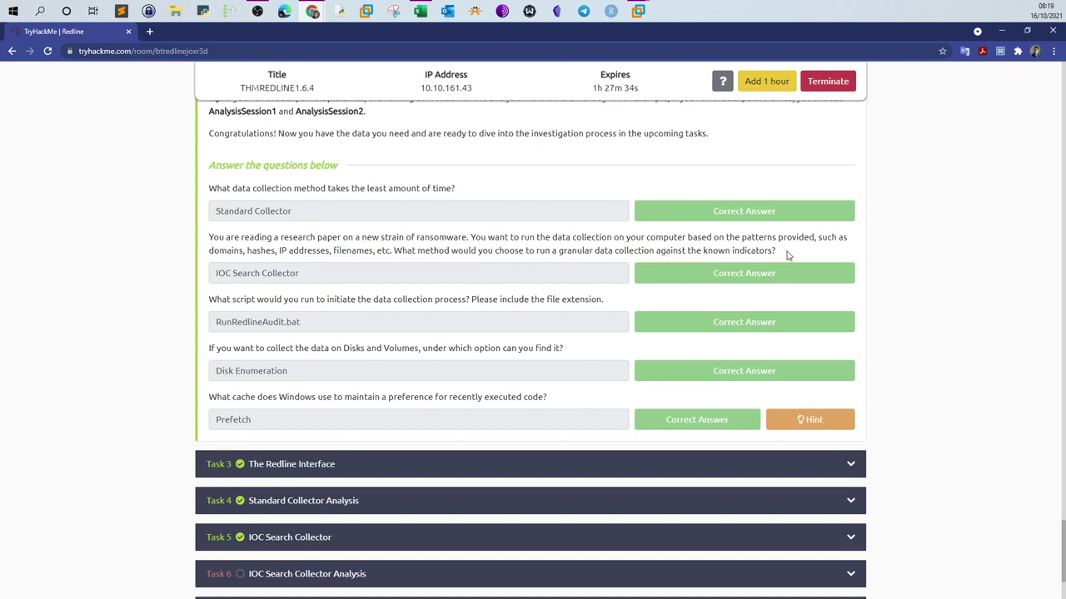
left_click(941, 222)
left_click_drag(313, 279, 190, 275)
left_click(178, 315)
Read the Task 2 questions and answers on the collection script, the Disks and Volumes option, and the Windows cache
left_click_drag(206, 302, 471, 298)
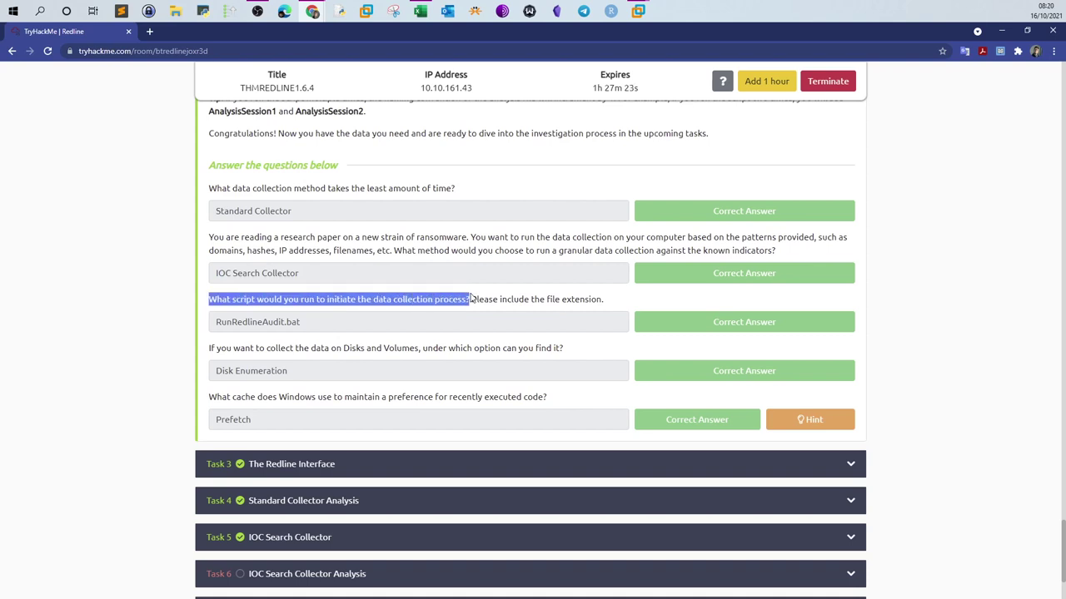
left_click_drag(471, 298, 605, 297)
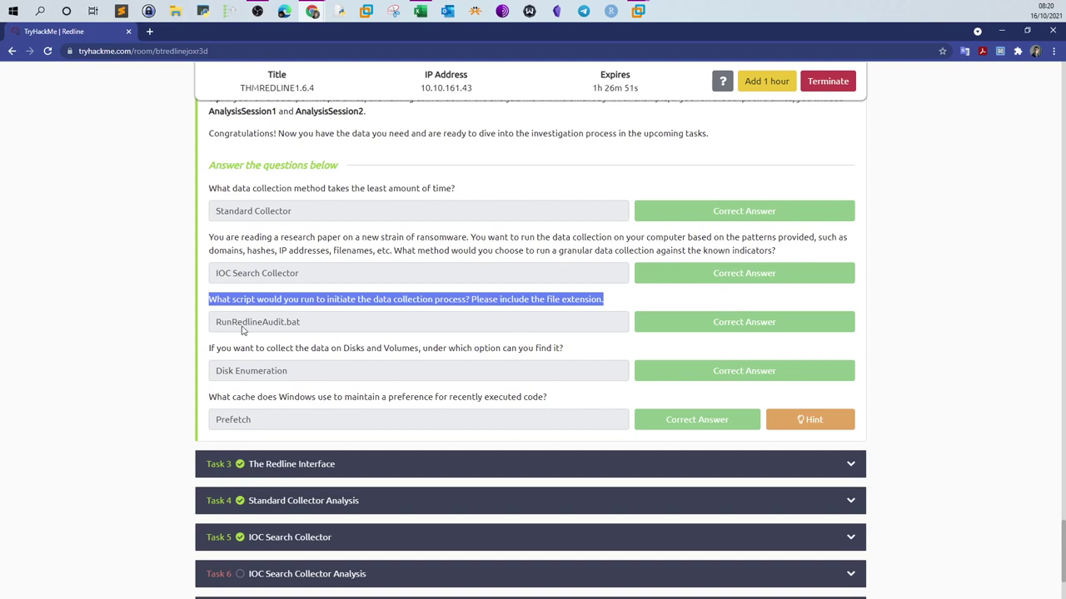
left_click_drag(290, 375, 211, 370)
left_click(182, 390)
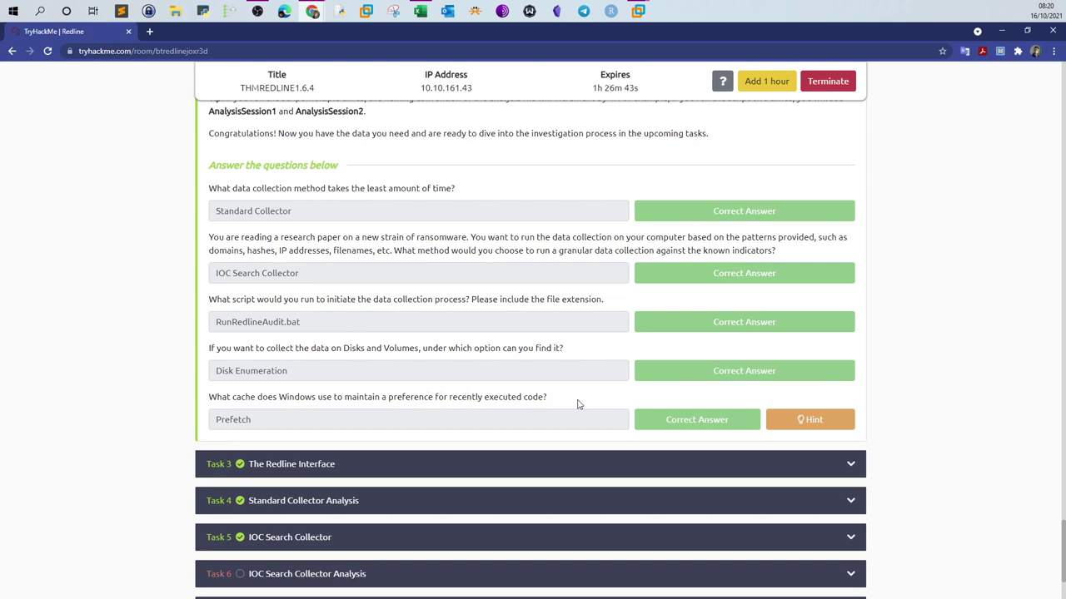
left_click_drag(310, 422, 213, 419)
Collapse Task 2 and expand Task 3, The Redline Interface, down to its question
scroll(408, 420, "up", 5)
scroll(408, 420, "up", 20)
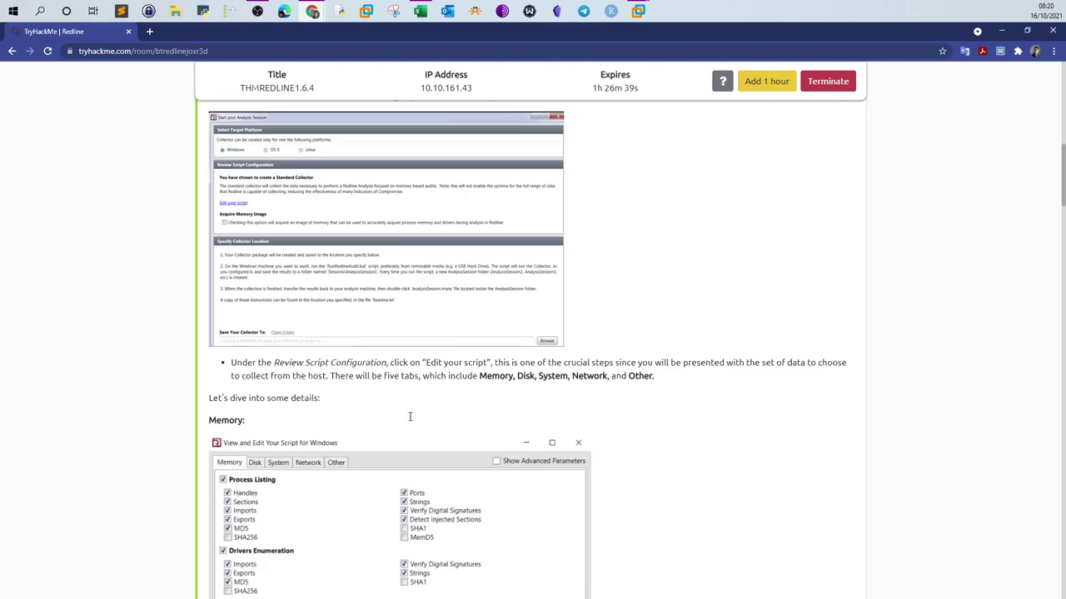
scroll(410, 417, "up", 15)
left_click(319, 421)
left_click(333, 450)
scroll(445, 488, "down", 20)
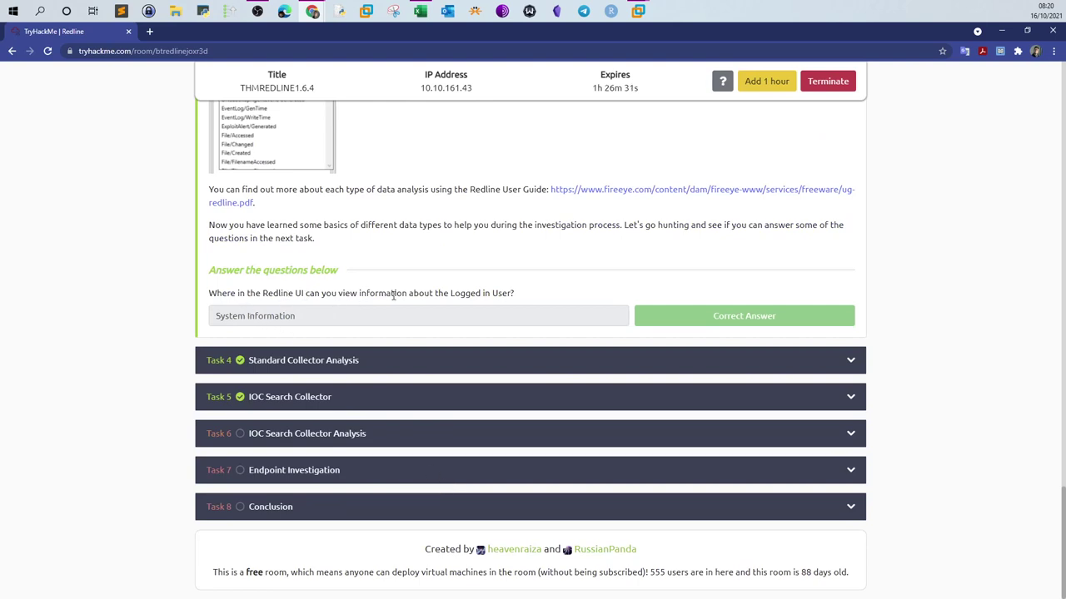
Check the Logged in User in Redline's System Information and compare it with the Task 3 answer in the browser
mouse_move(638, 11)
left_click(916, 50)
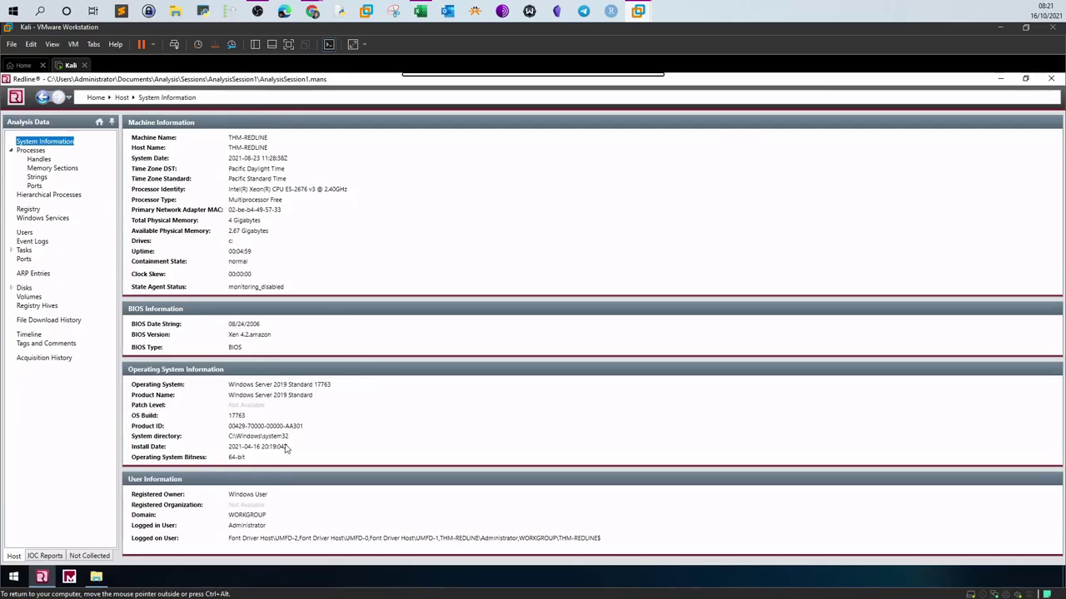
left_click(137, 479)
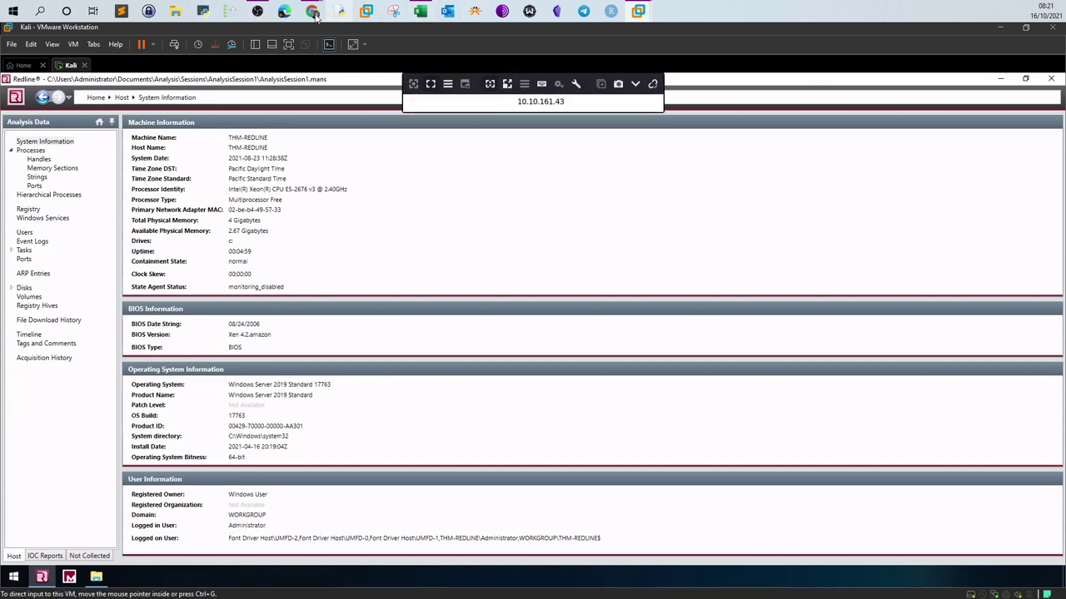
mouse_move(315, 15)
left_click(372, 71)
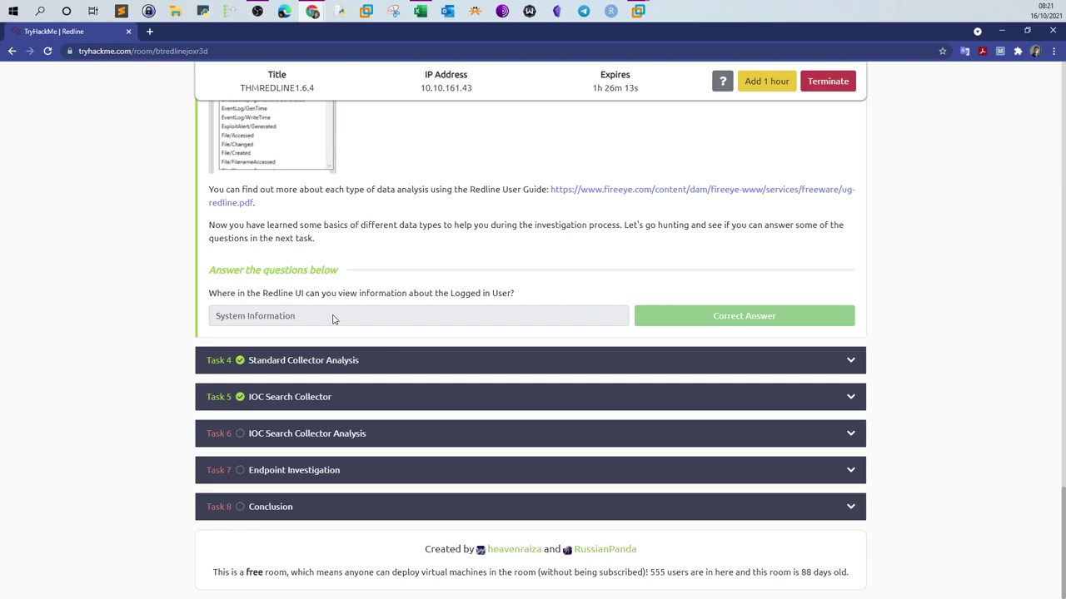
left_click_drag(326, 322, 213, 336)
Expand Task 4, Standard Collector Analysis, and read its introduction
left_click(309, 367)
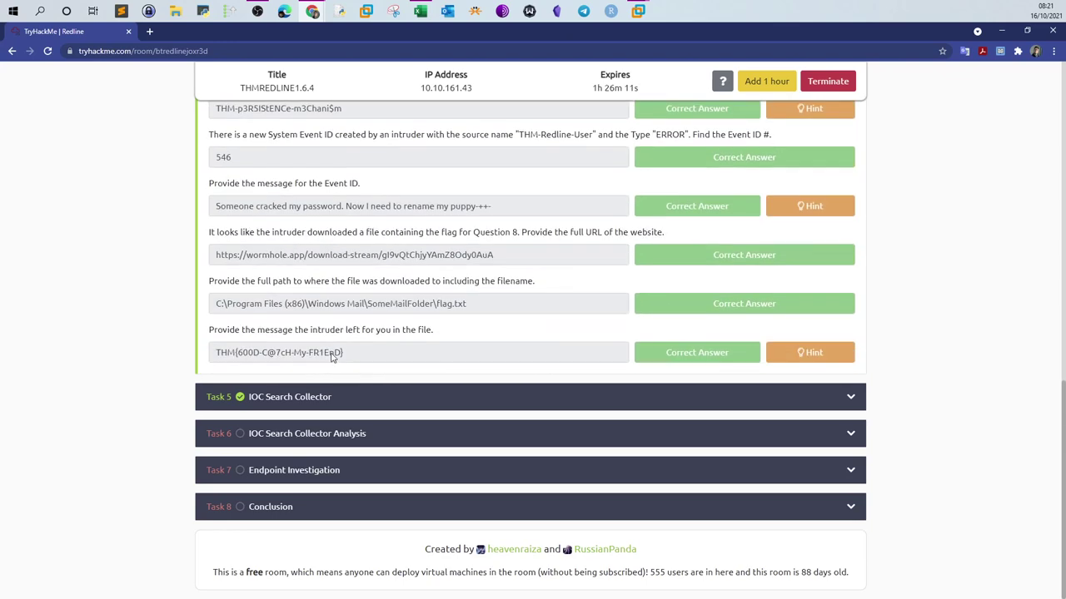
scroll(362, 341, "down", 5)
scroll(358, 329, "up", 5)
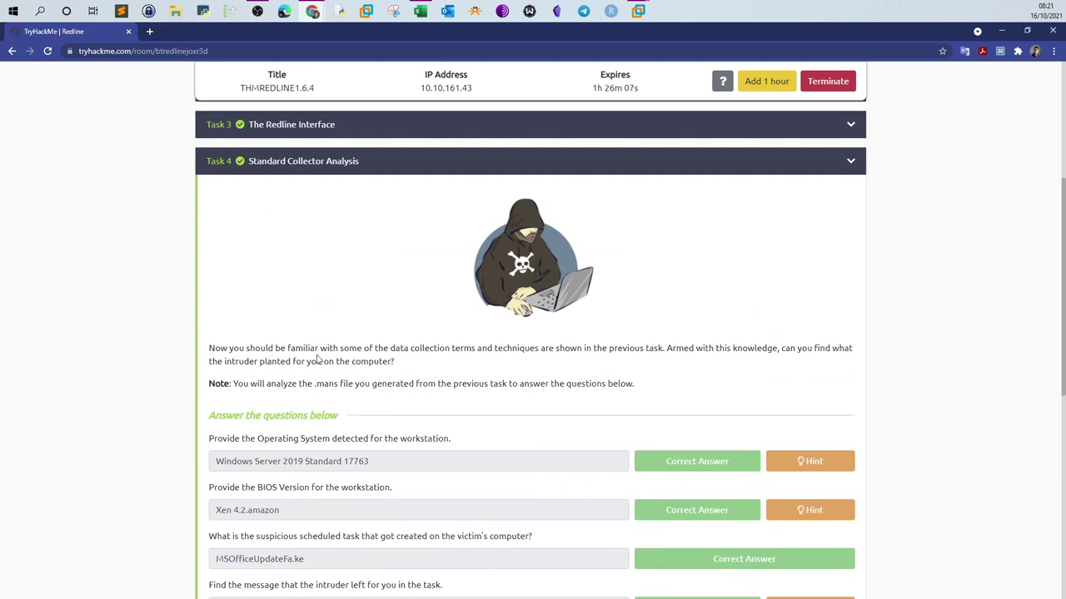
left_click_drag(382, 350, 854, 347)
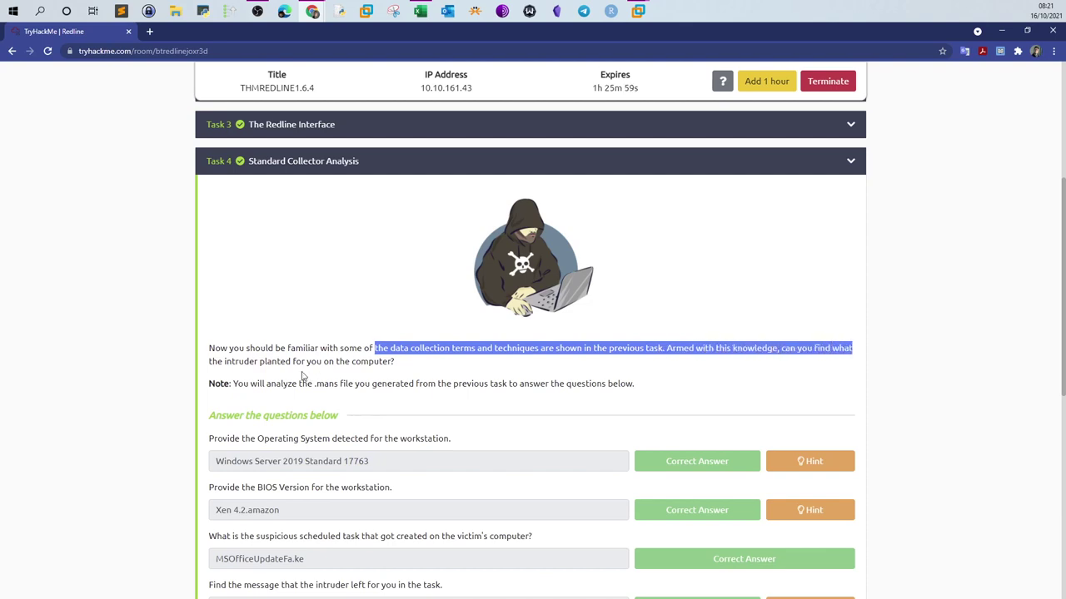
left_click_drag(409, 364, 210, 353)
Look at the Redline session in the Kali VM and return to the browser to read Task 4's operating system question
mouse_move(641, 11)
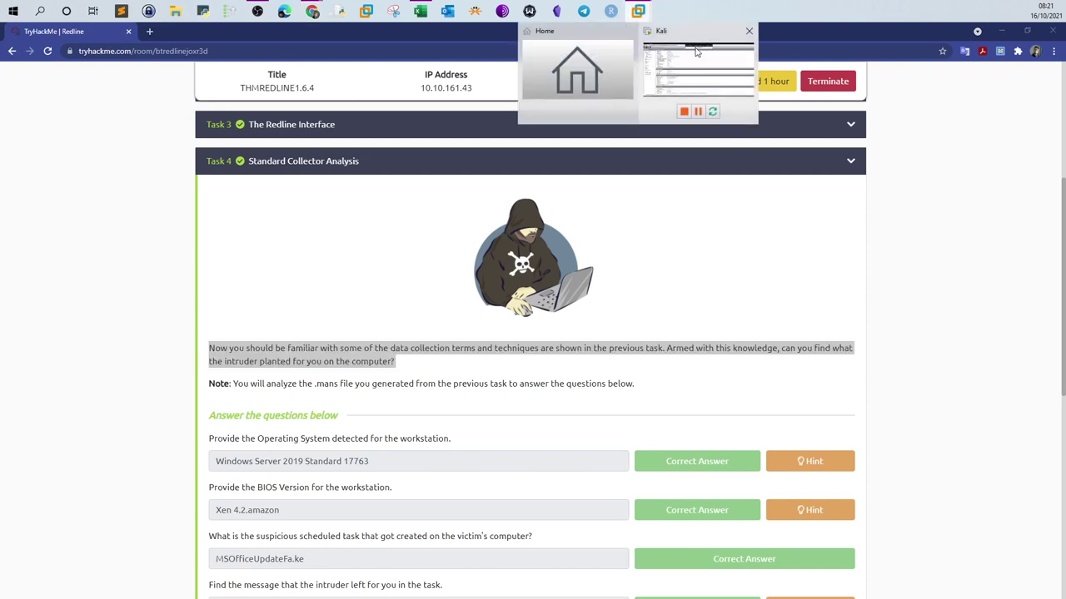
left_click(695, 63)
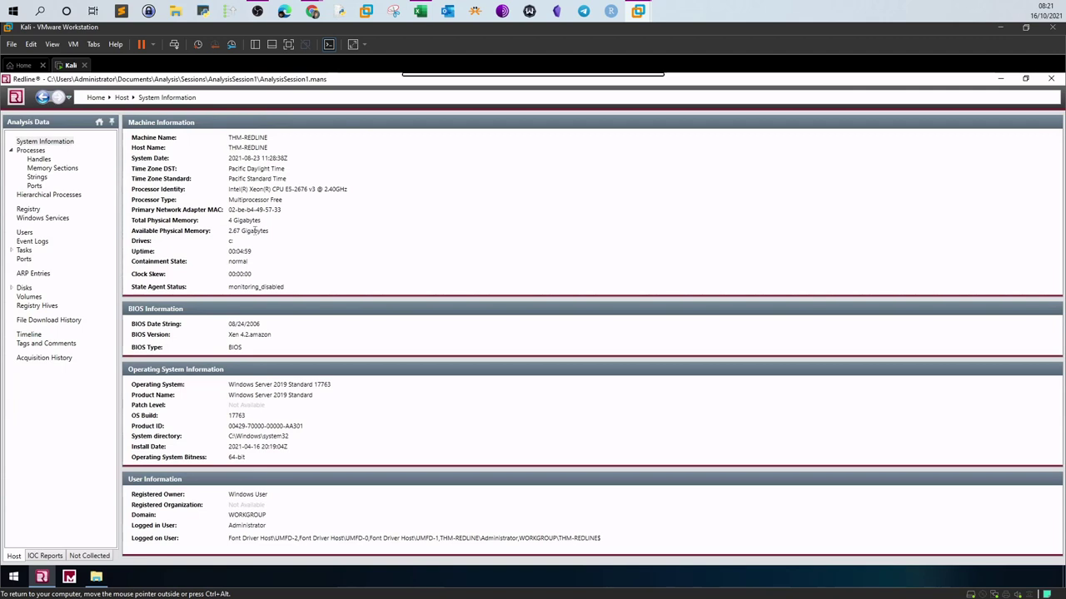
left_click(312, 11)
scroll(479, 250, "down", 2)
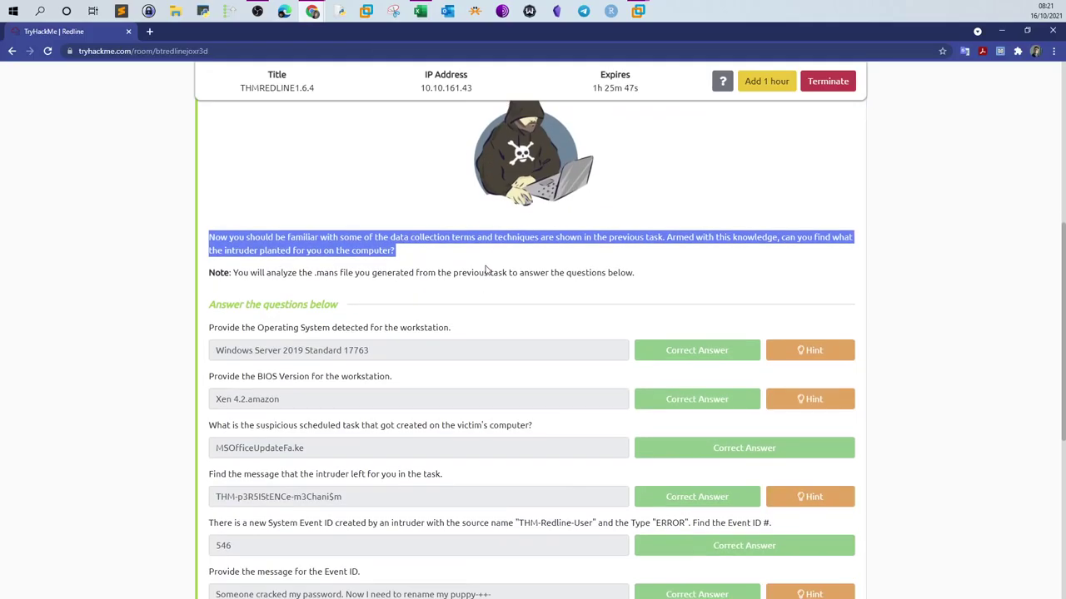
left_click_drag(209, 327, 472, 333)
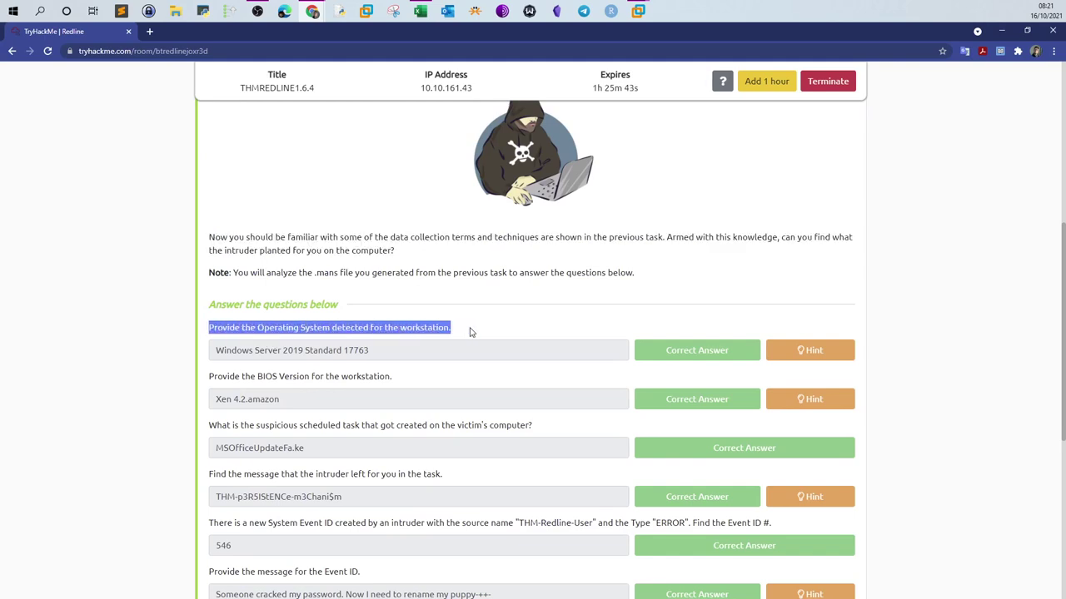
Switch to Redline in the Kali VM and look up the workstation's operating system in System Information
left_click(663, 25)
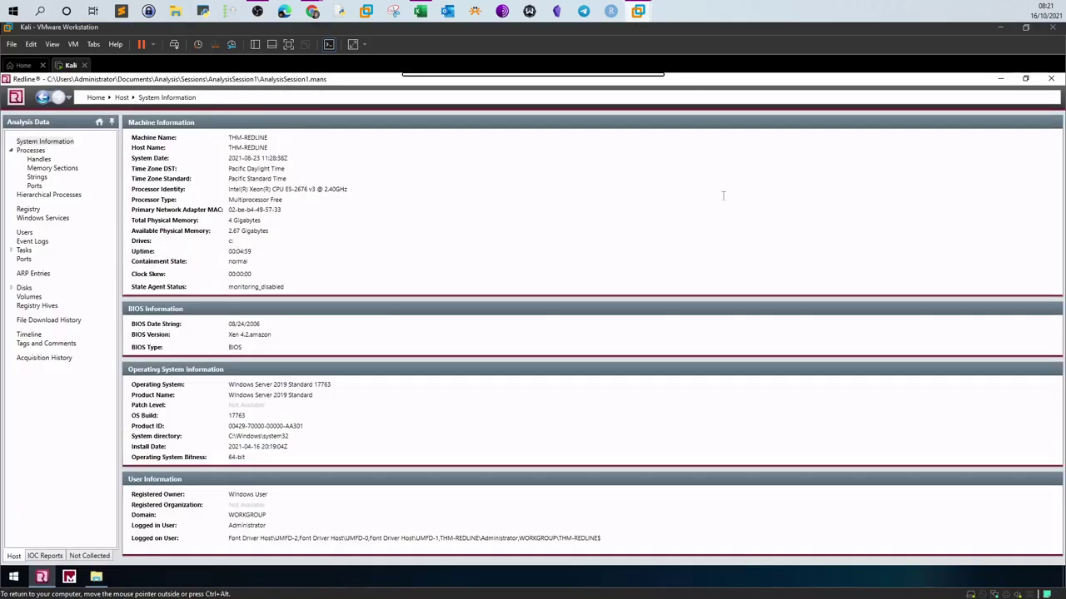
left_click(42, 143)
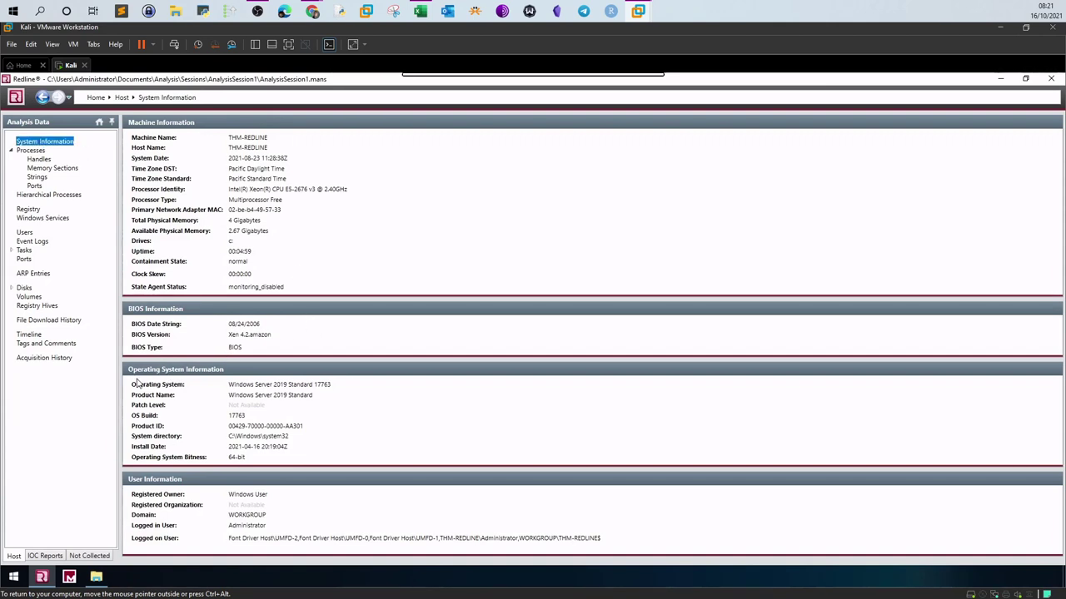
left_click(188, 388)
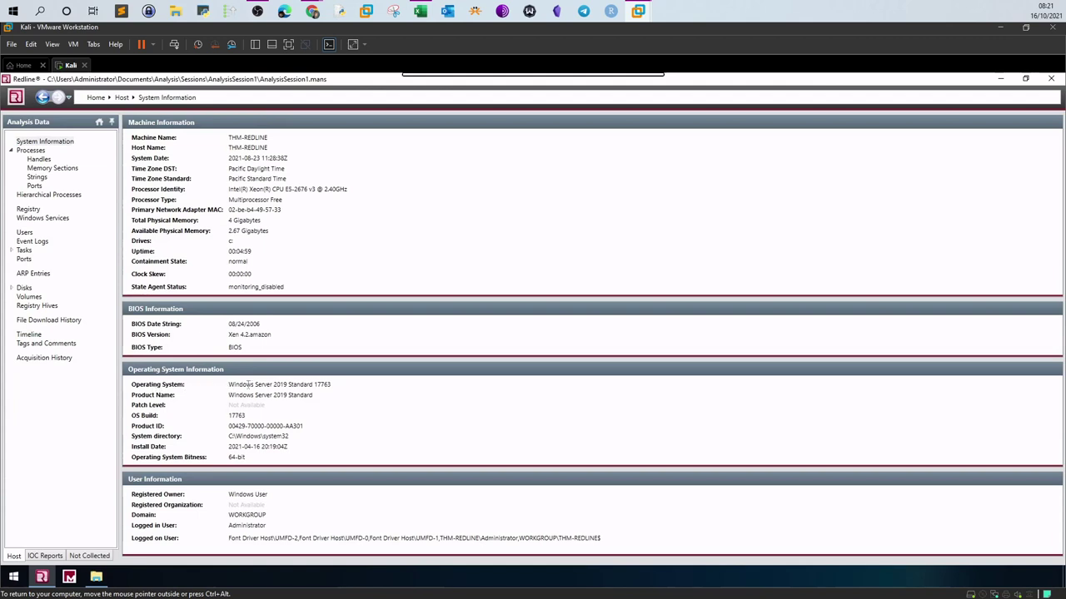
left_click_drag(275, 384, 334, 384)
Read Task 4's BIOS version question in the browser and check it against Redline's System Information
left_click(313, 10)
left_click_drag(392, 356, 406, 376)
left_click(638, 10)
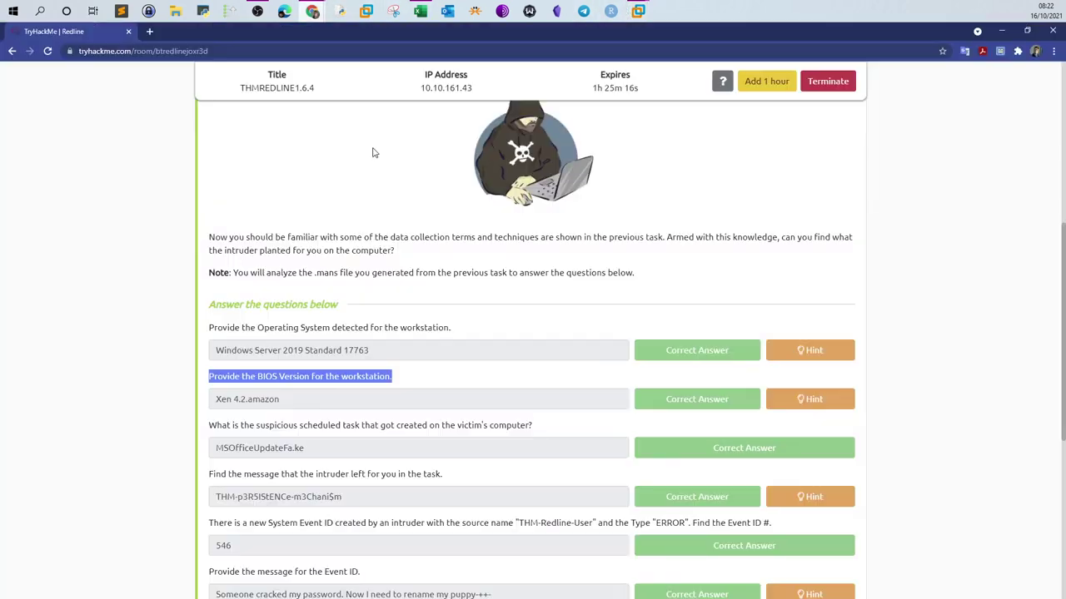
left_click(313, 10)
left_click(317, 397)
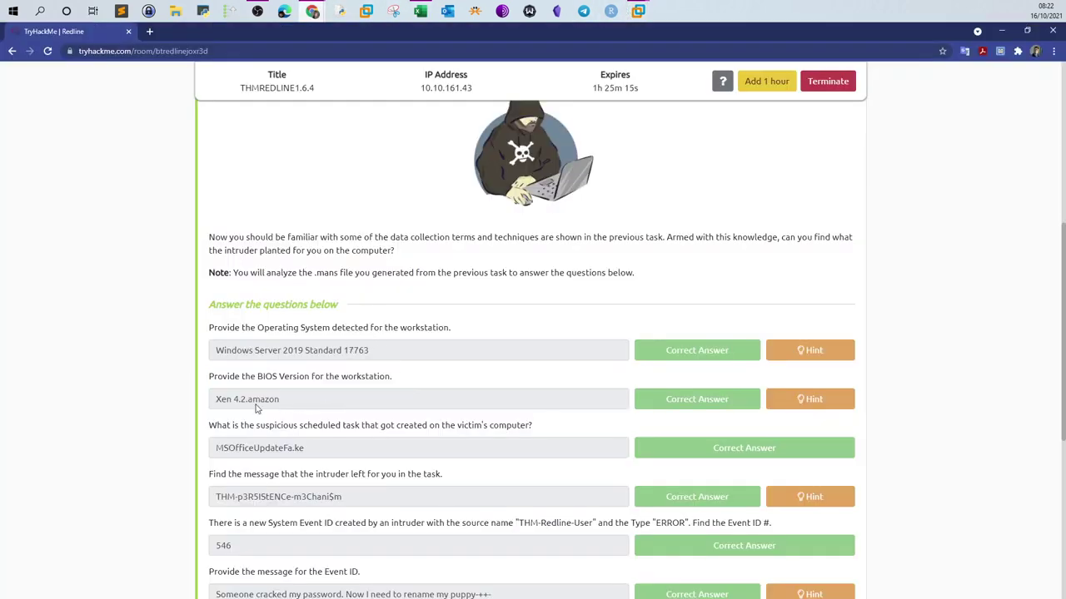
Read Task 4's suspicious scheduled task question and look through the scheduled tasks list in Redline in the Kali VM
left_click_drag(214, 425, 526, 425)
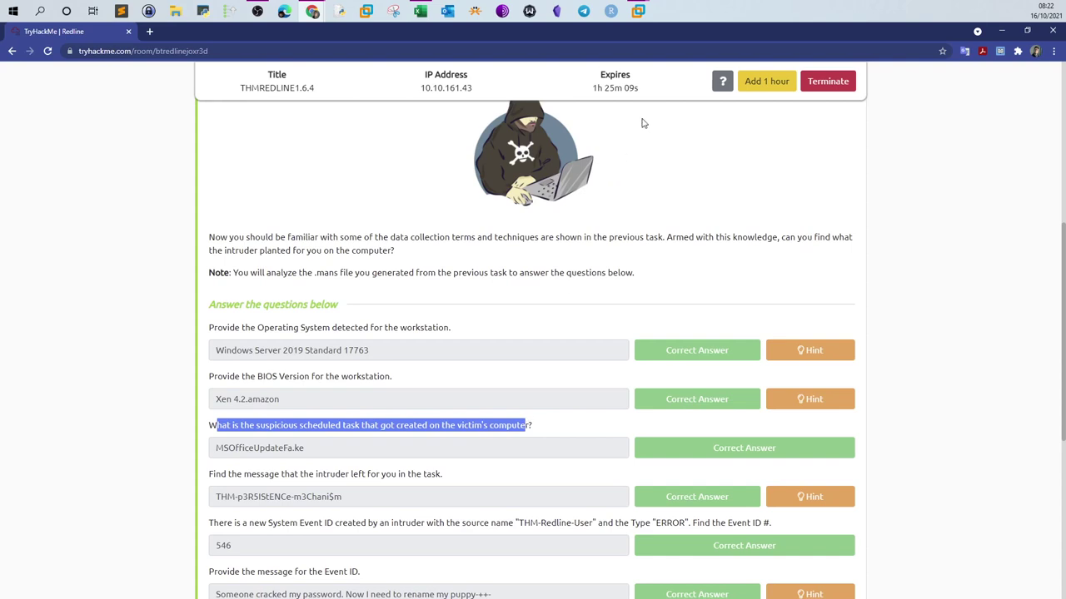
left_click(638, 12)
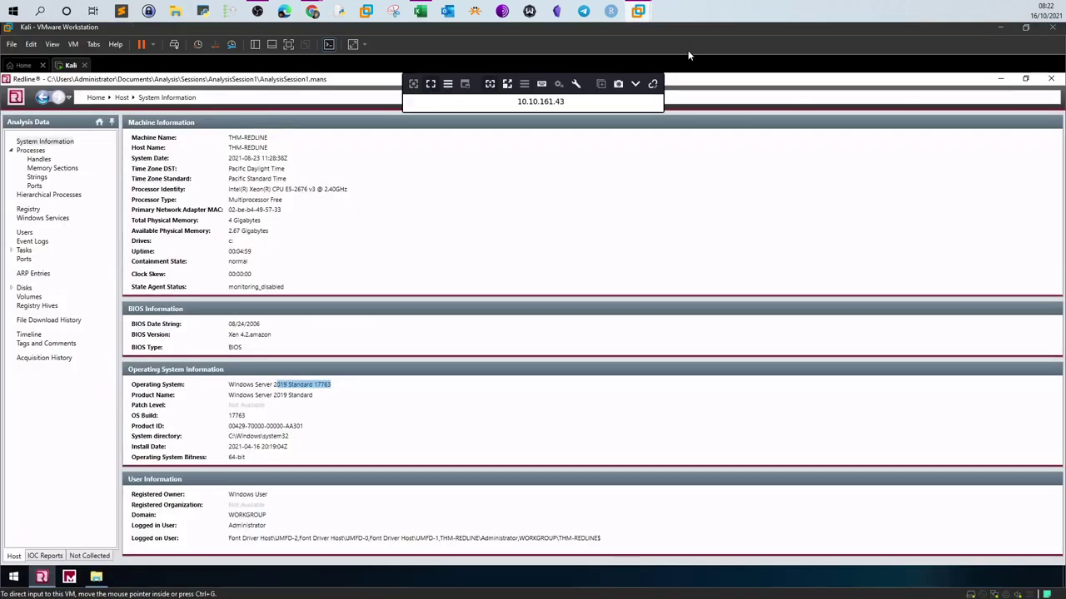
left_click(12, 251)
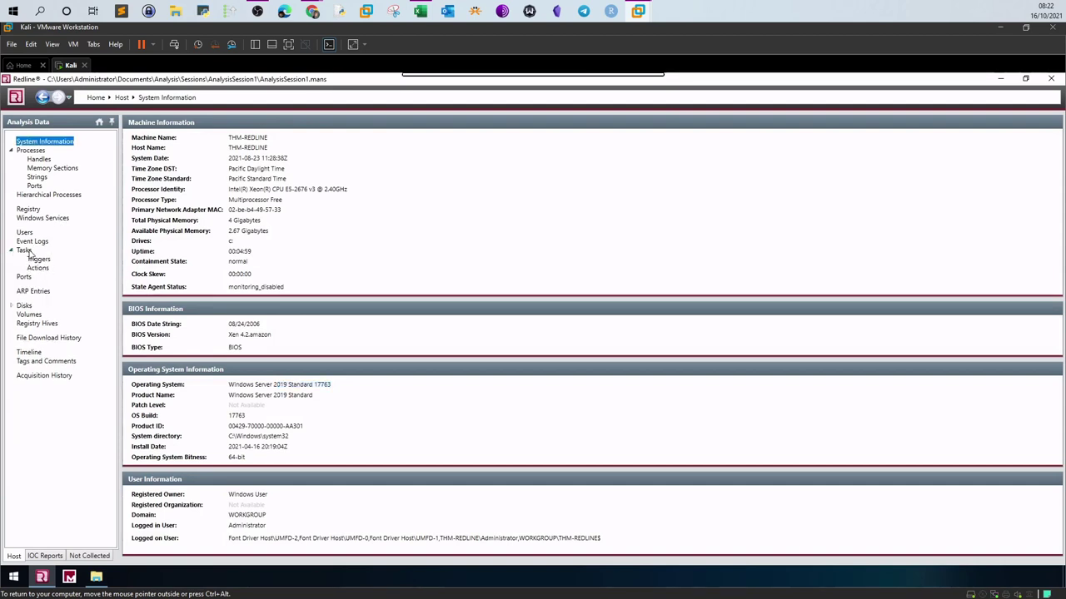
left_click(23, 251)
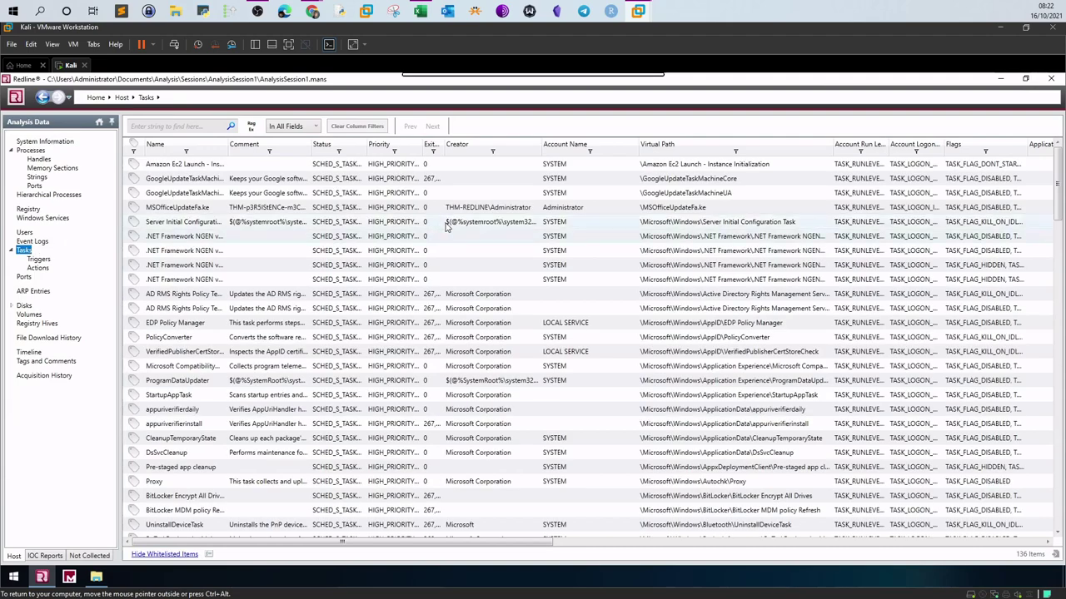
scroll(447, 224, "down", 3)
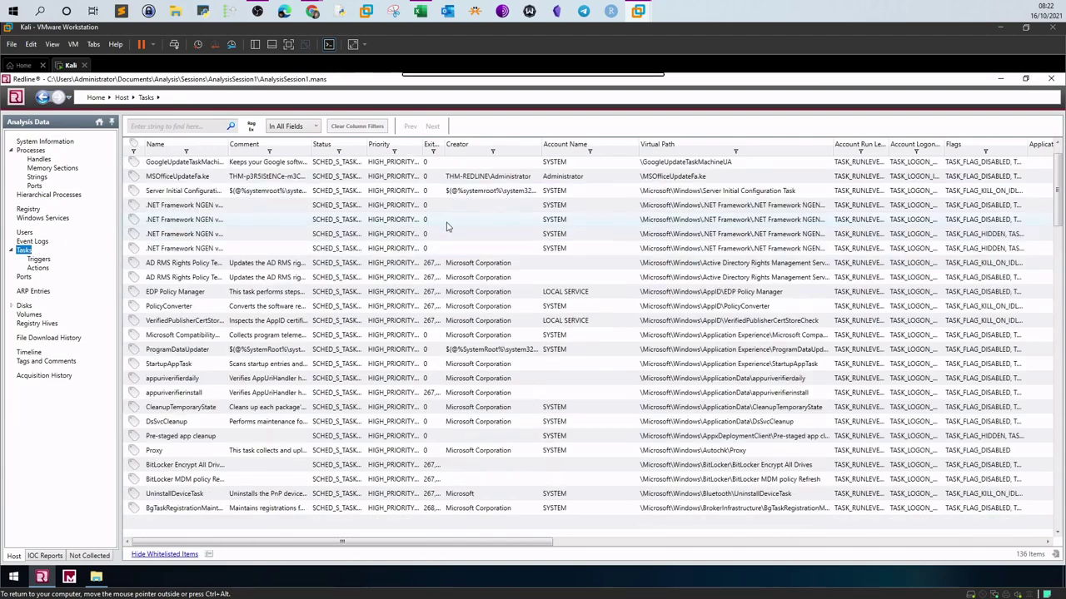
scroll(447, 225, "up", 3)
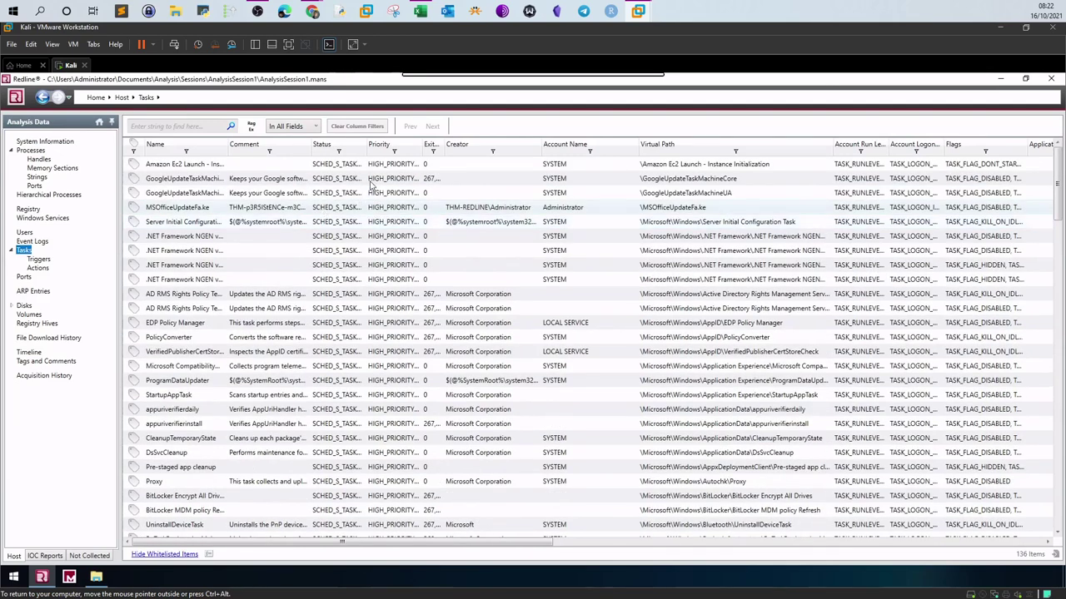
Open the scheduled tasks' Actions list and examine its executable paths and task names
left_click(38, 268)
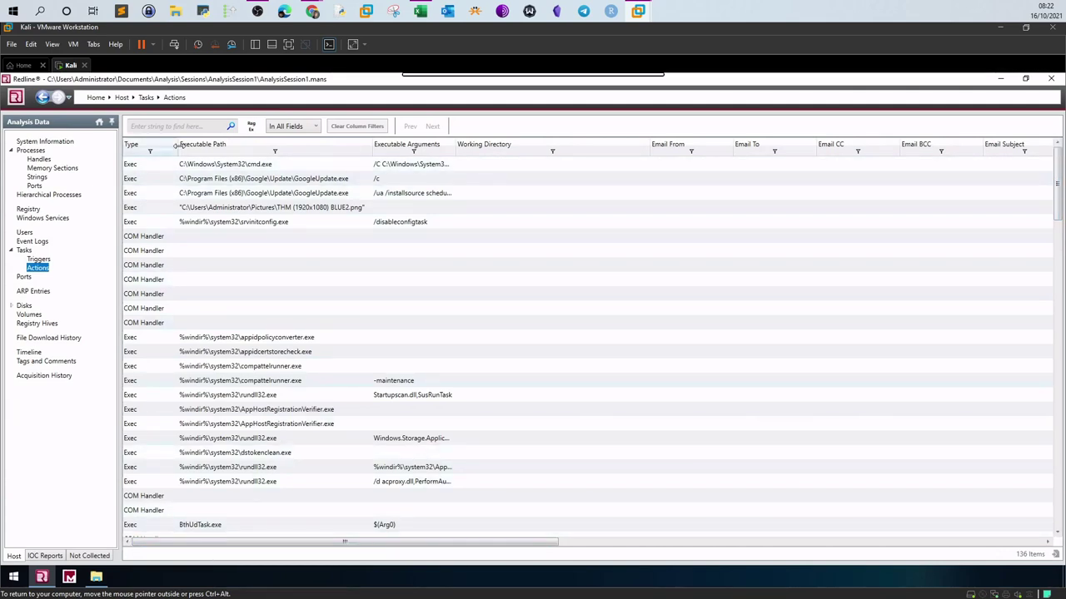
left_click_drag(174, 145, 183, 145)
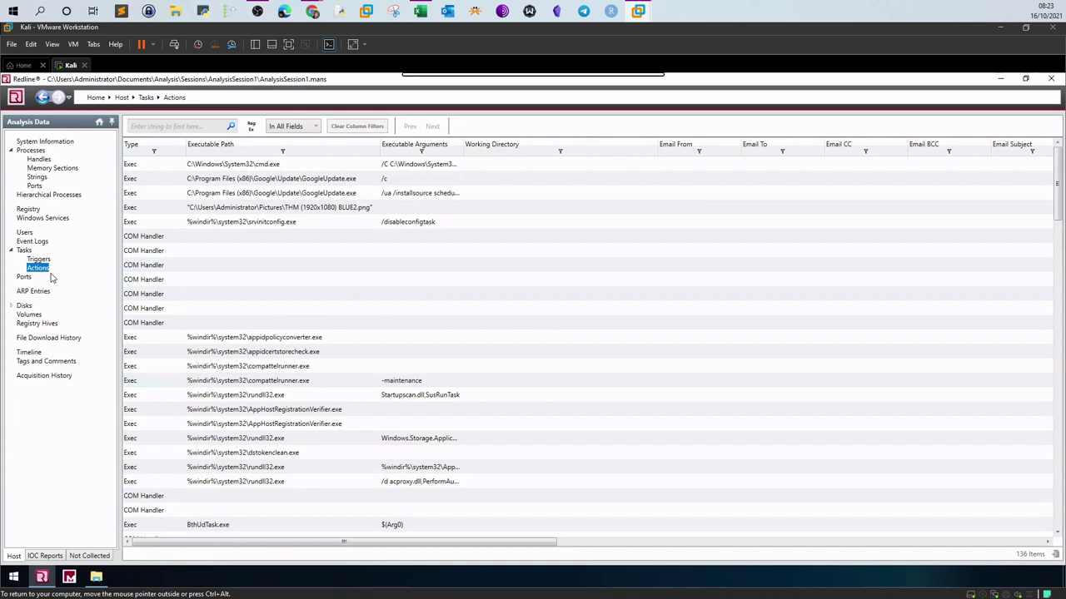
left_click_drag(542, 544, 1040, 545)
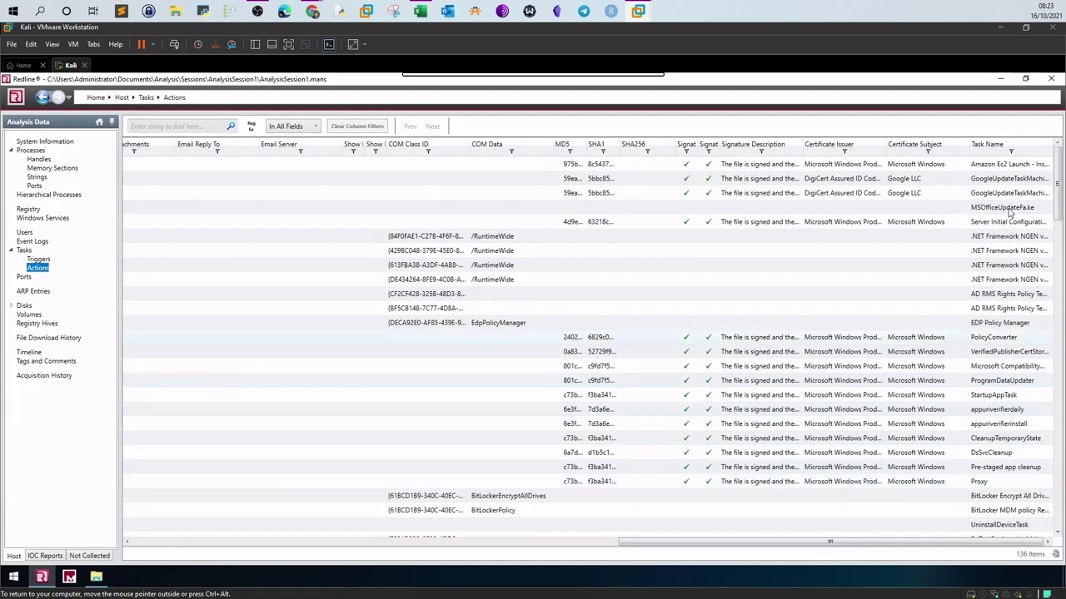
Switch to the browser to reread the suspicious scheduled task question, and return to Redline in the Kali VM
left_click(312, 11)
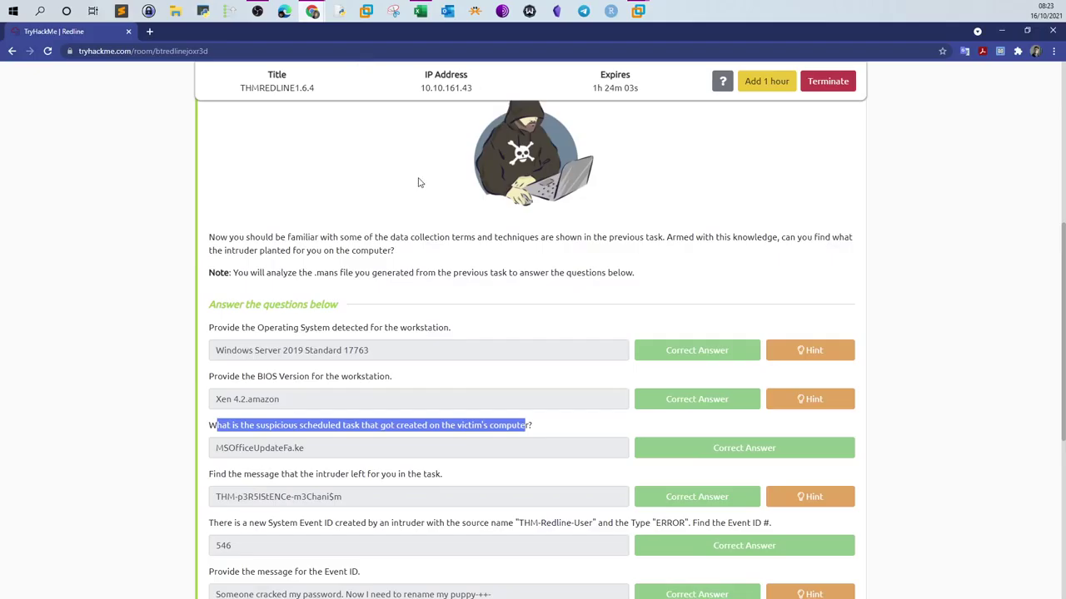
left_click(219, 426)
left_click_drag(211, 427, 429, 419)
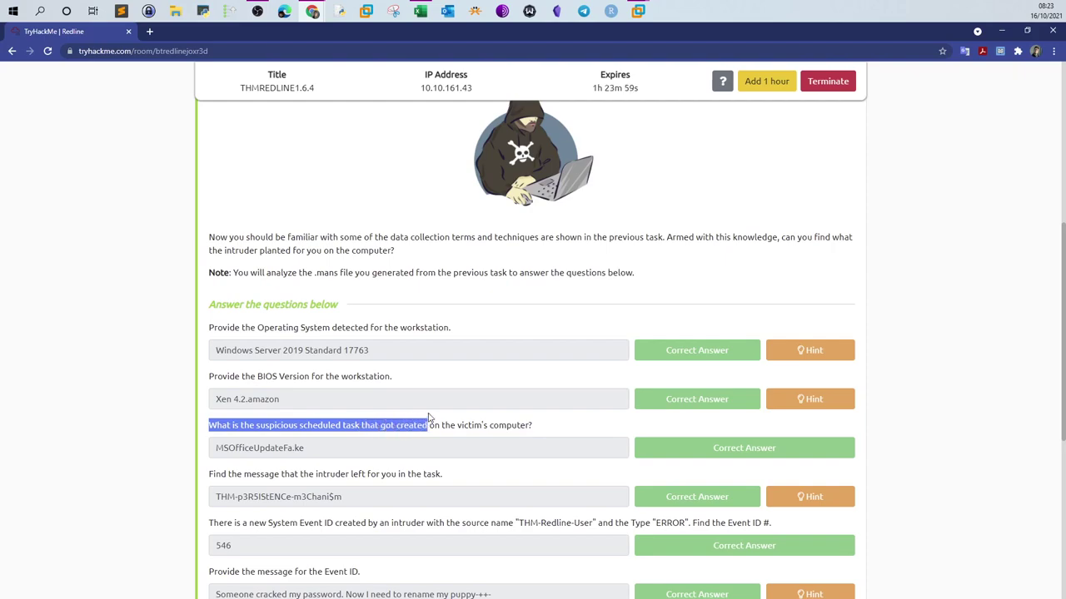
mouse_move(636, 12)
left_click(700, 54)
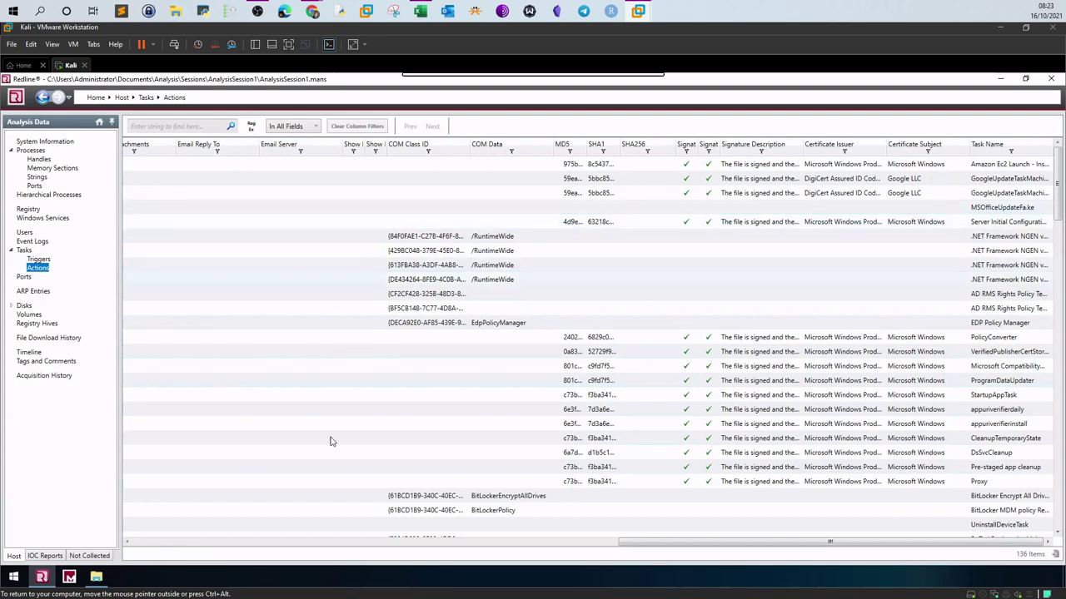
Select the action that runs "THM (1920x1080) BLUE2.png" from the Pictures folder and check which task name it belongs to
left_click(525, 541)
left_click_drag(525, 541, 220, 547)
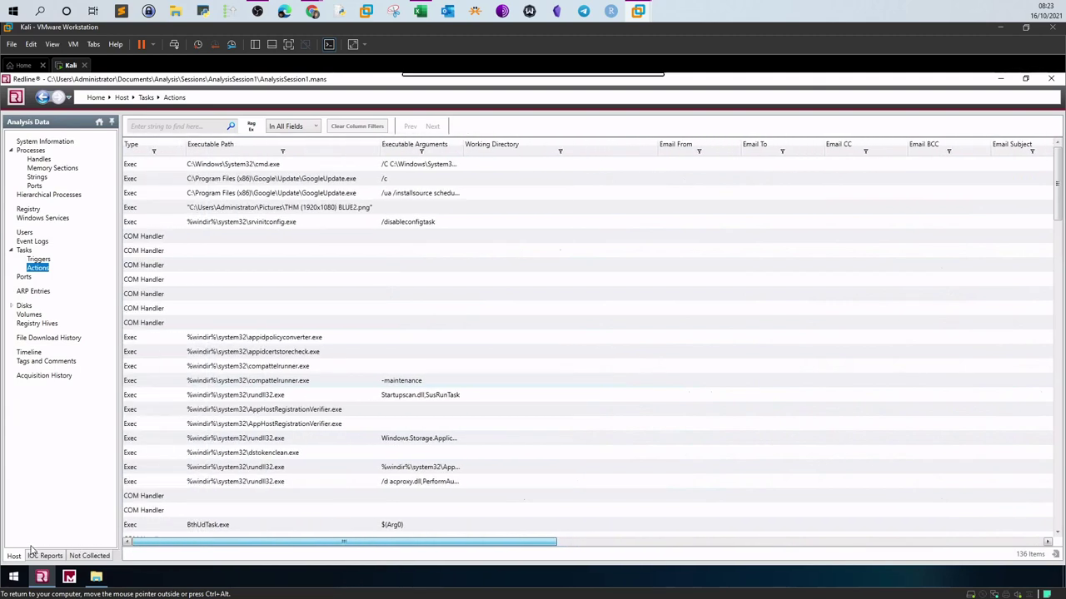
left_click_drag(32, 549, 32, 549)
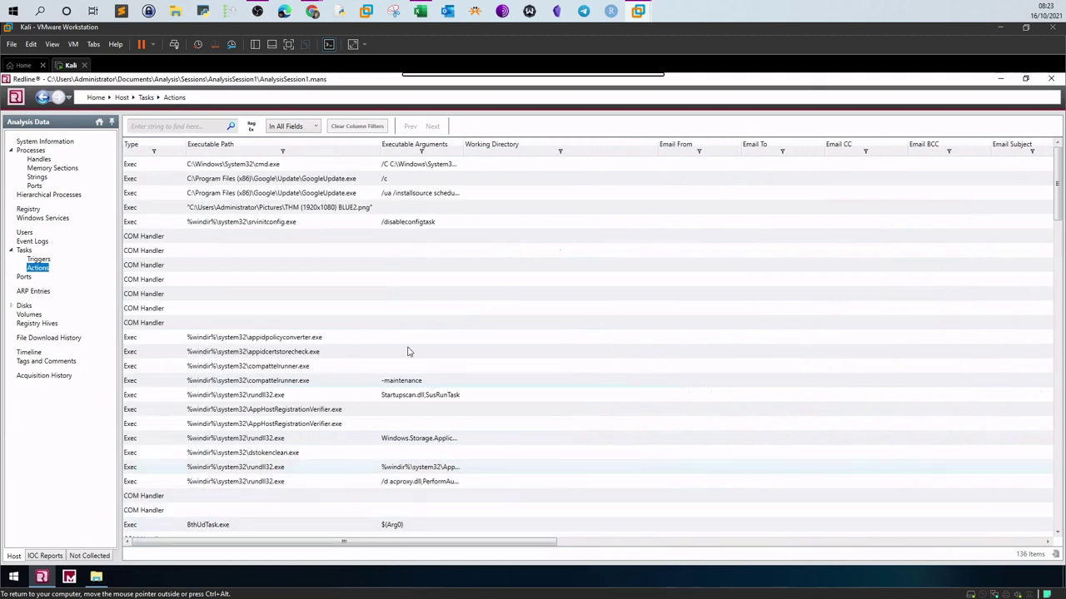
left_click(204, 209)
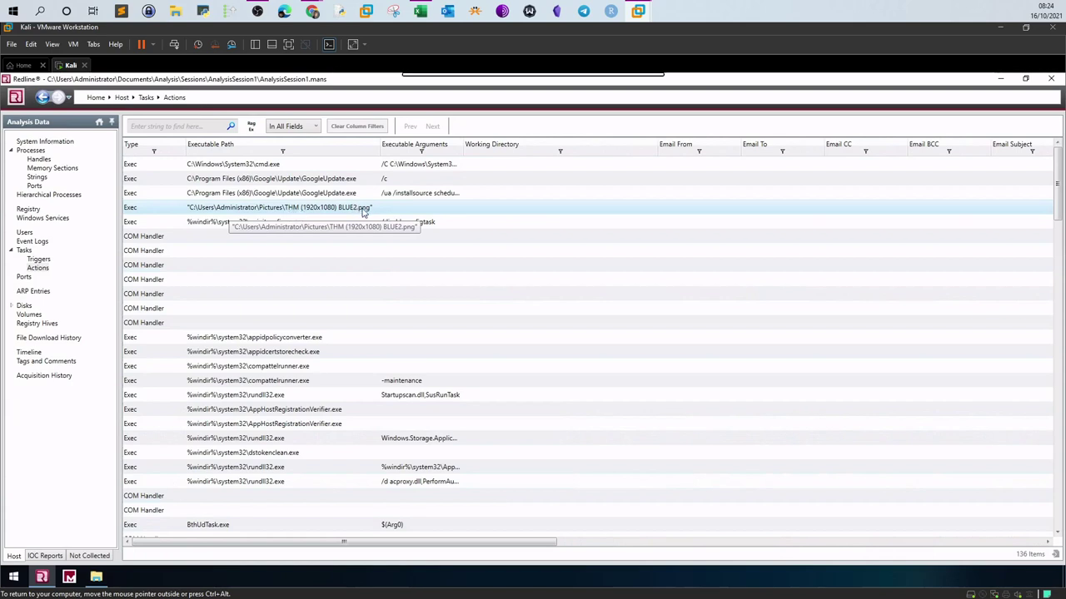
left_click_drag(532, 545, 1047, 545)
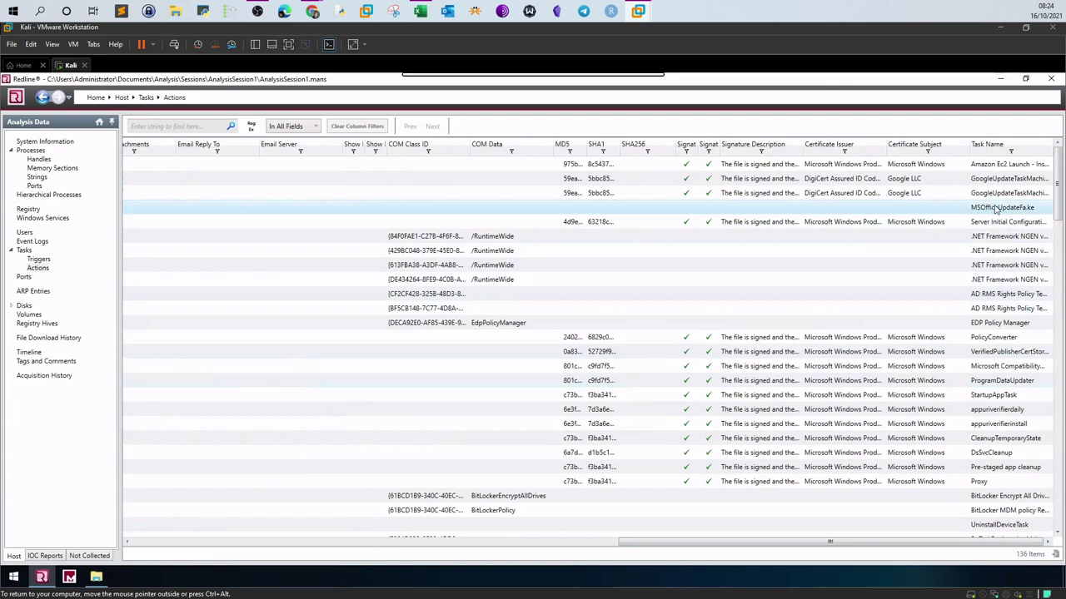
scroll(516, 538, "left", 10)
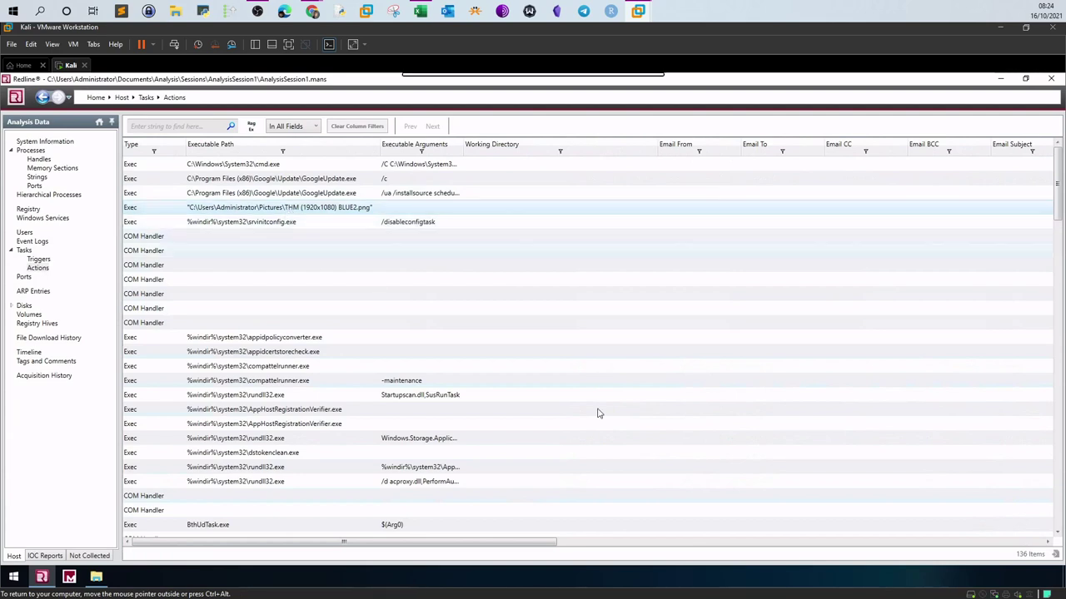
scroll(804, 535, "right", 1)
scroll(1016, 545, "right", 15)
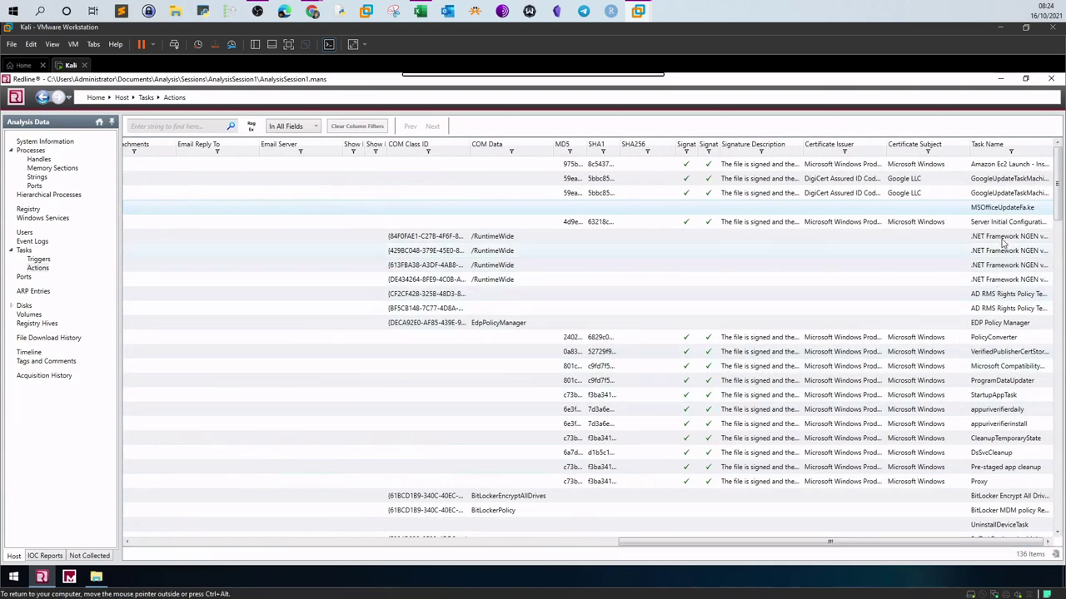
Look further down the Actions list's task names and compare the Scheduled task's row with its action type and executable path
scroll(999, 348, "down", 3)
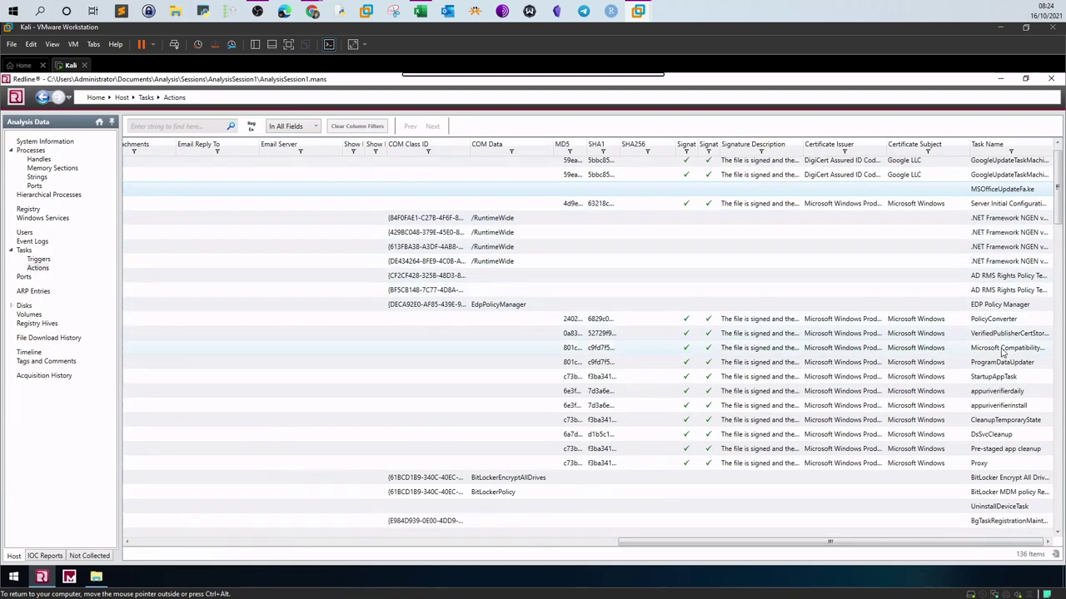
scroll(1002, 351, "down", 2)
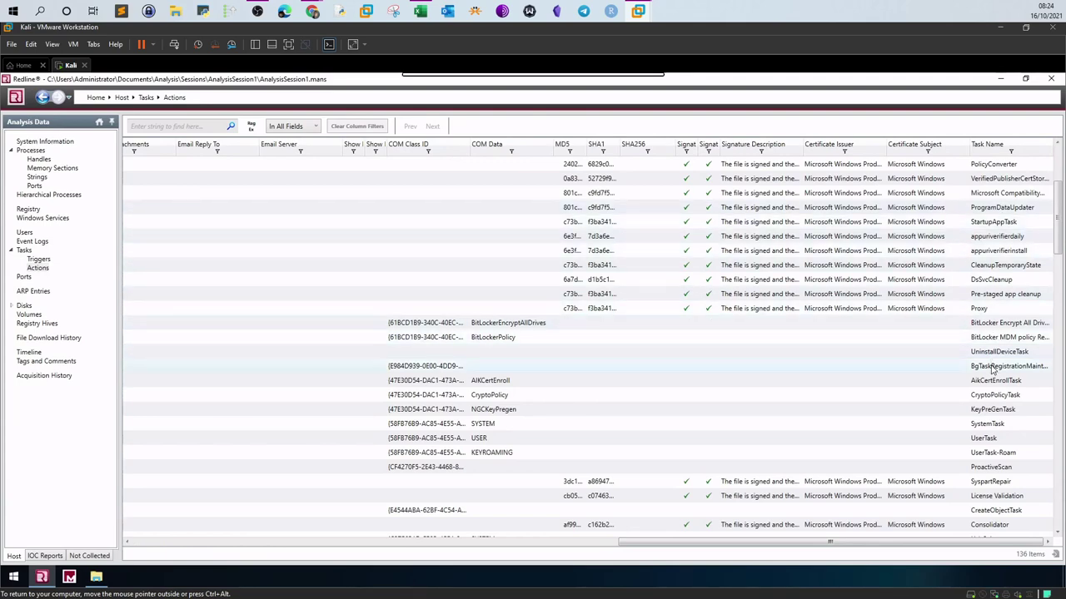
scroll(992, 371, "down", 1)
scroll(992, 372, "down", 2)
scroll(992, 372, "down", 2)
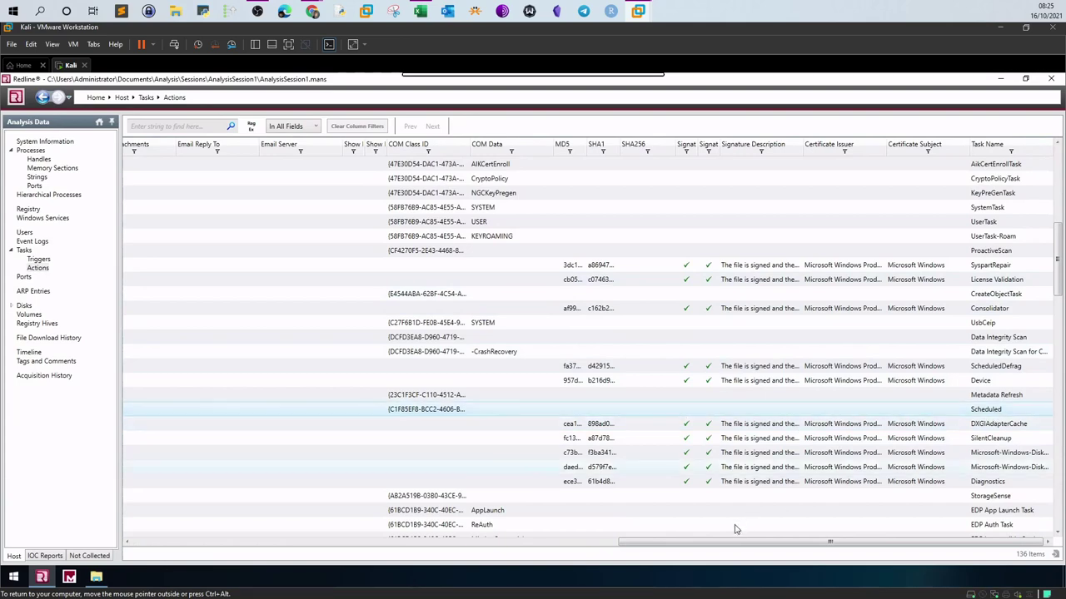
left_click(154, 545)
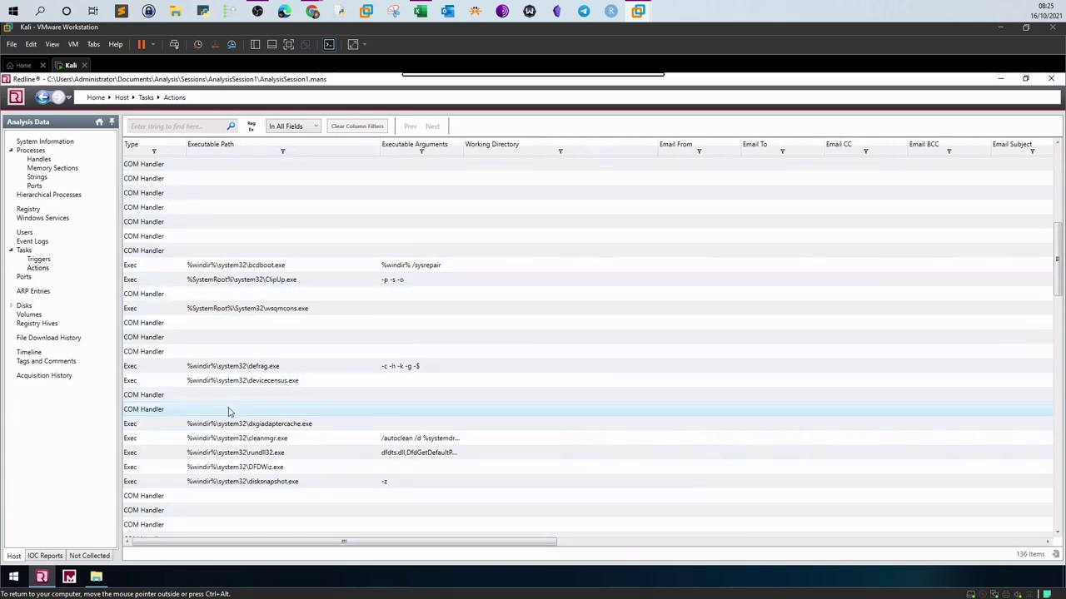
left_click(1036, 542)
left_click(1041, 543)
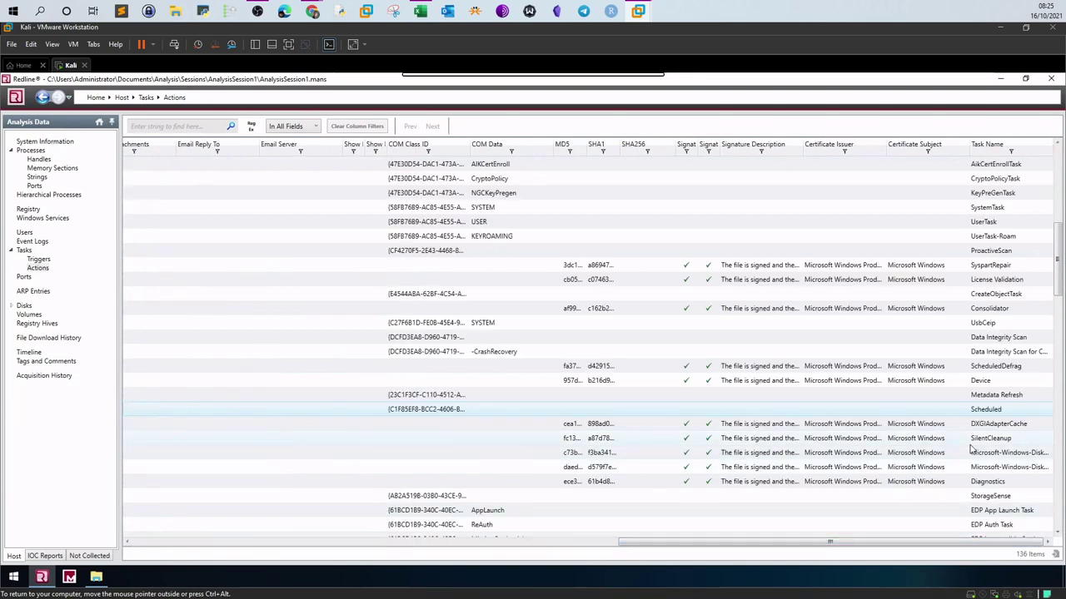
Examine the remaining task names to the end of the Actions list and return to the first entries
scroll(971, 450, "down", 5)
scroll(971, 449, "down", 1)
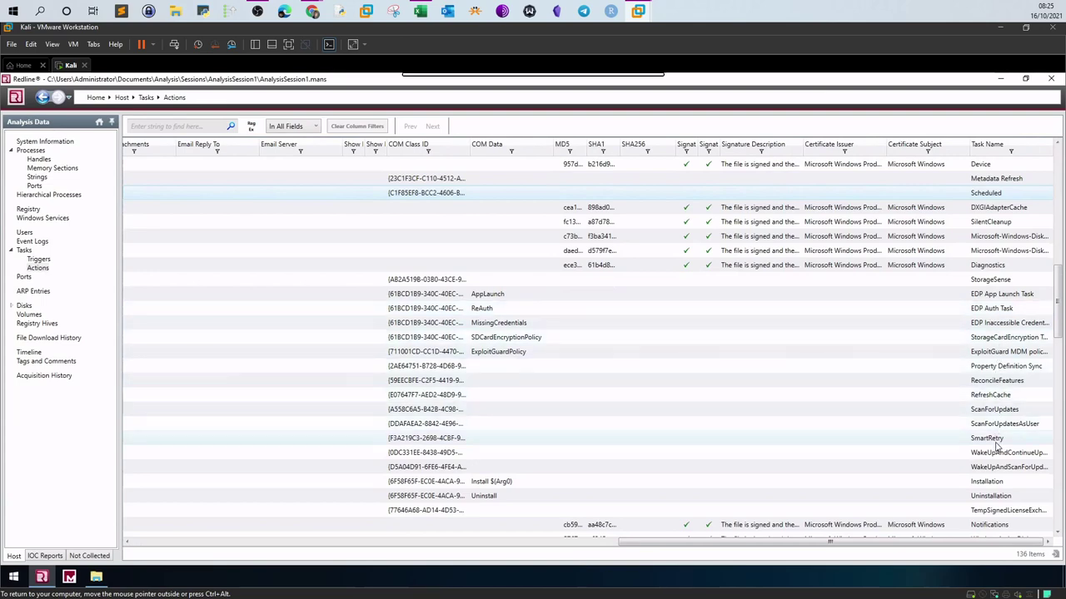
scroll(995, 444, "down", 3)
scroll(995, 444, "down", 2)
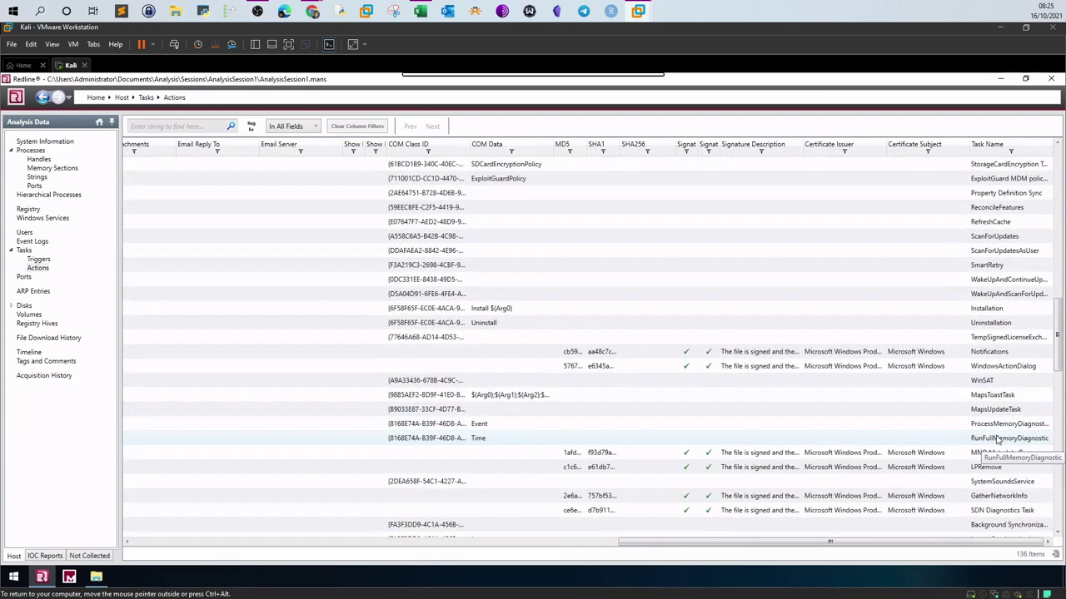
scroll(998, 437, "down", 4)
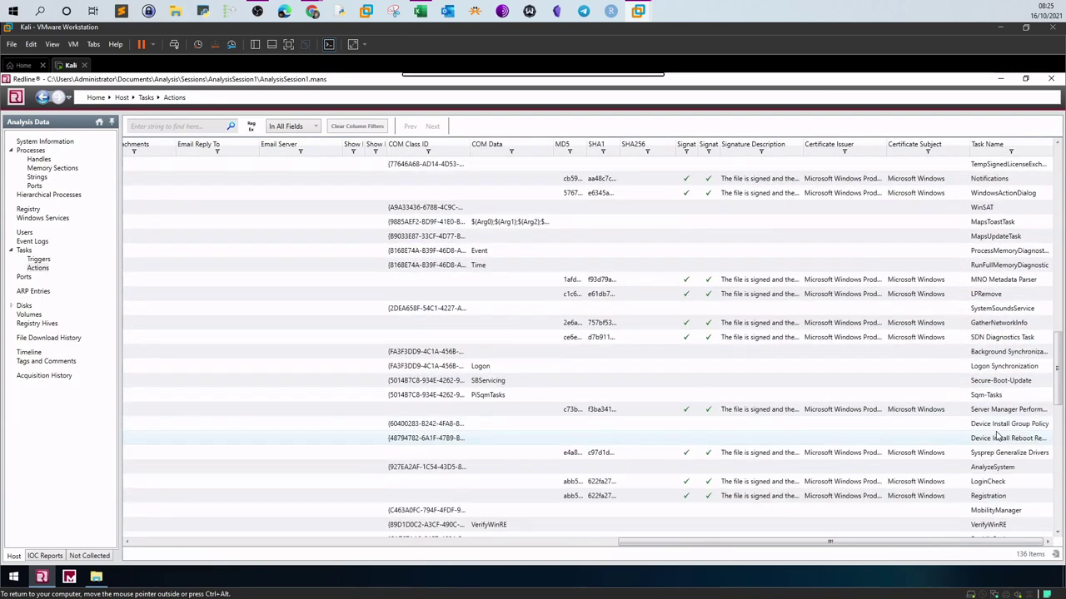
scroll(998, 427, "down", 5)
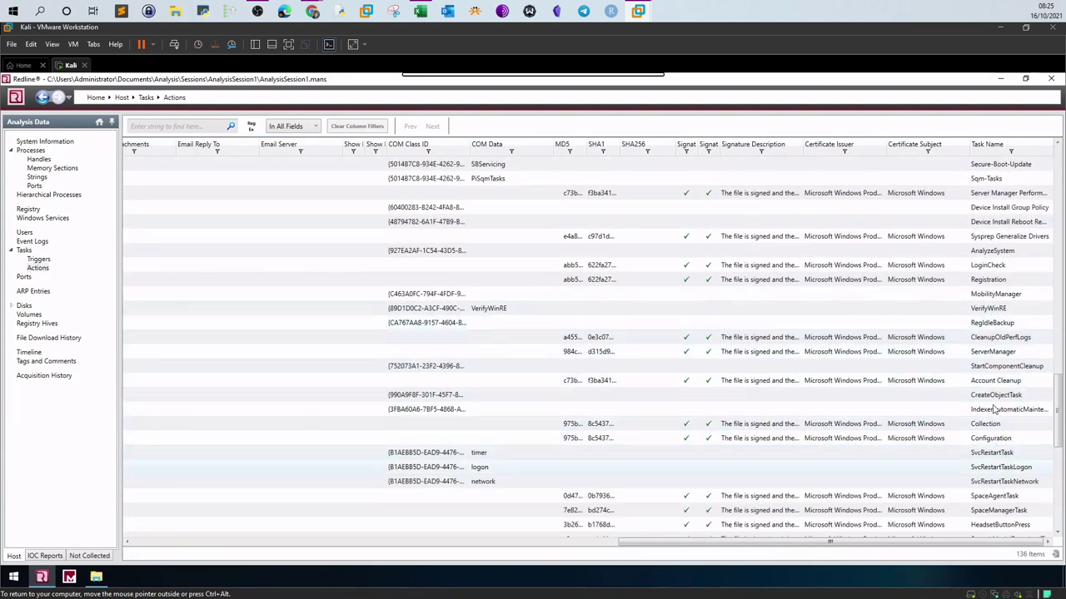
scroll(993, 412, "down", 7)
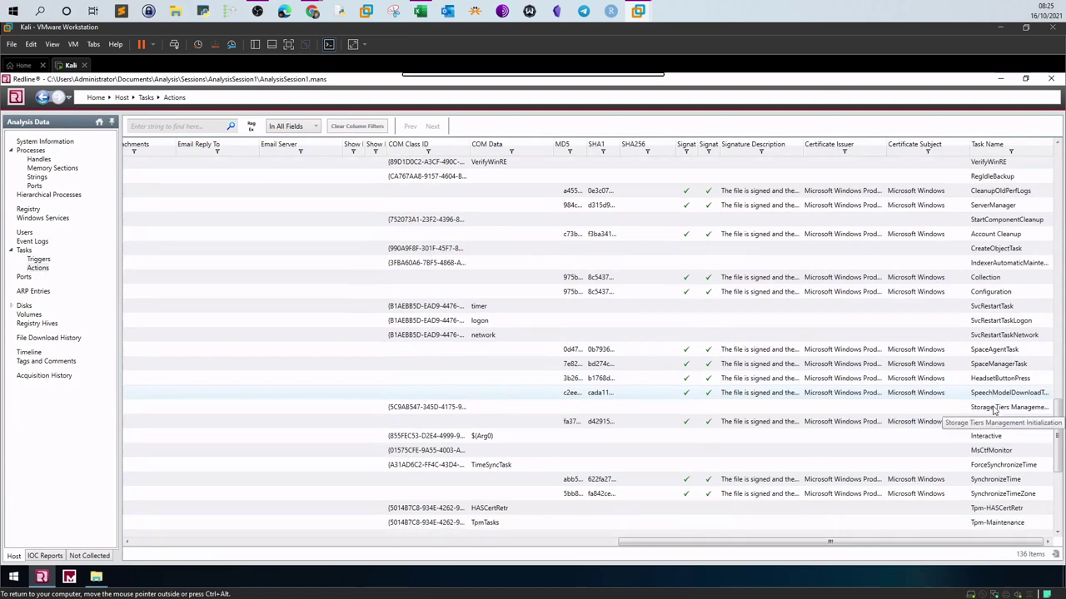
scroll(993, 410, "down", 3)
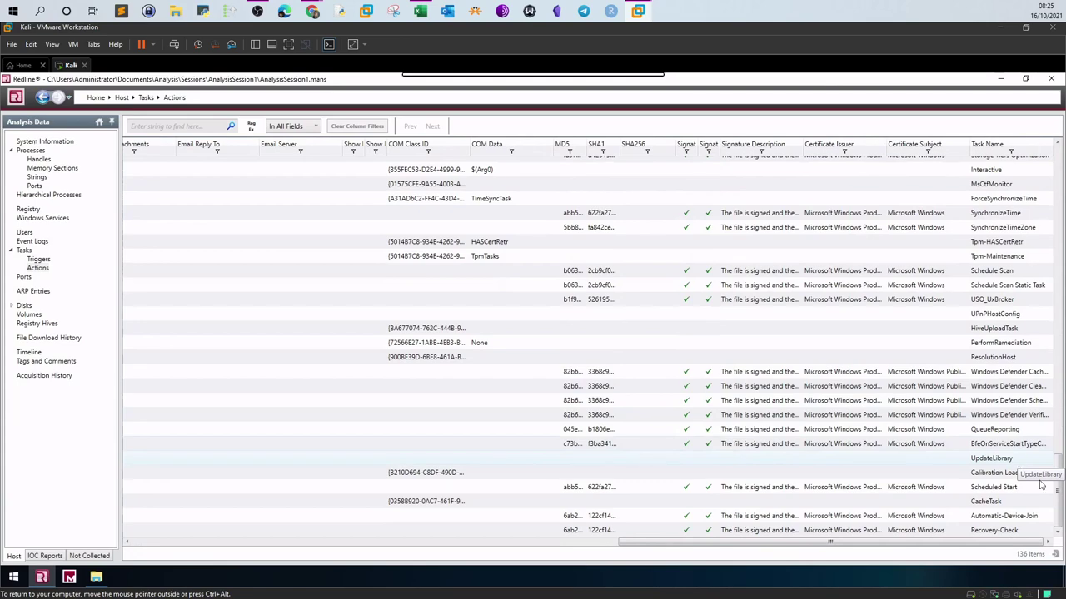
scroll(1039, 333, "up", 15)
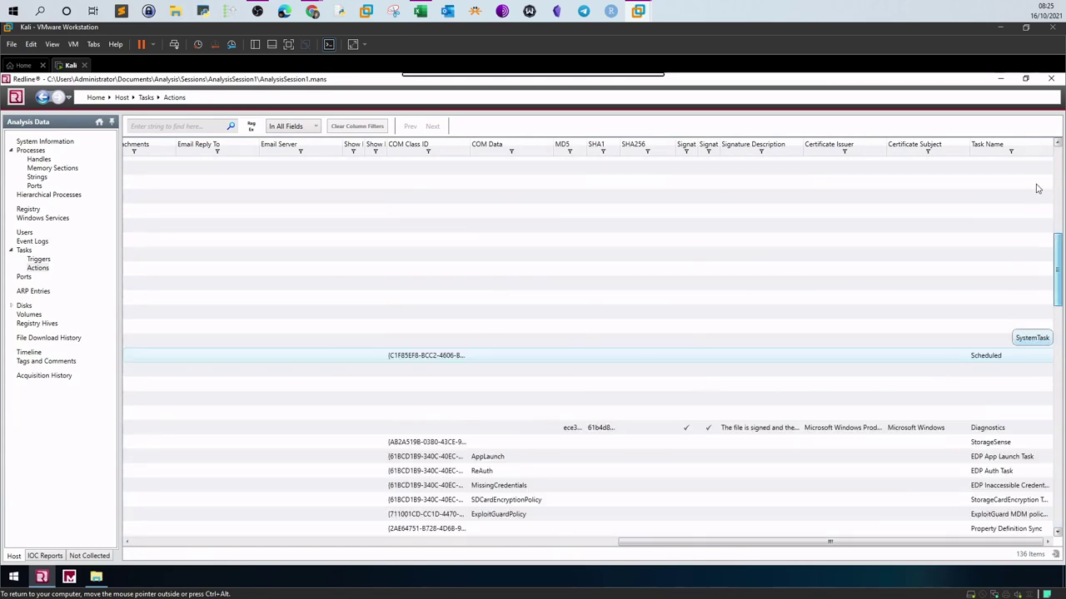
scroll(1038, 189, "up", 10)
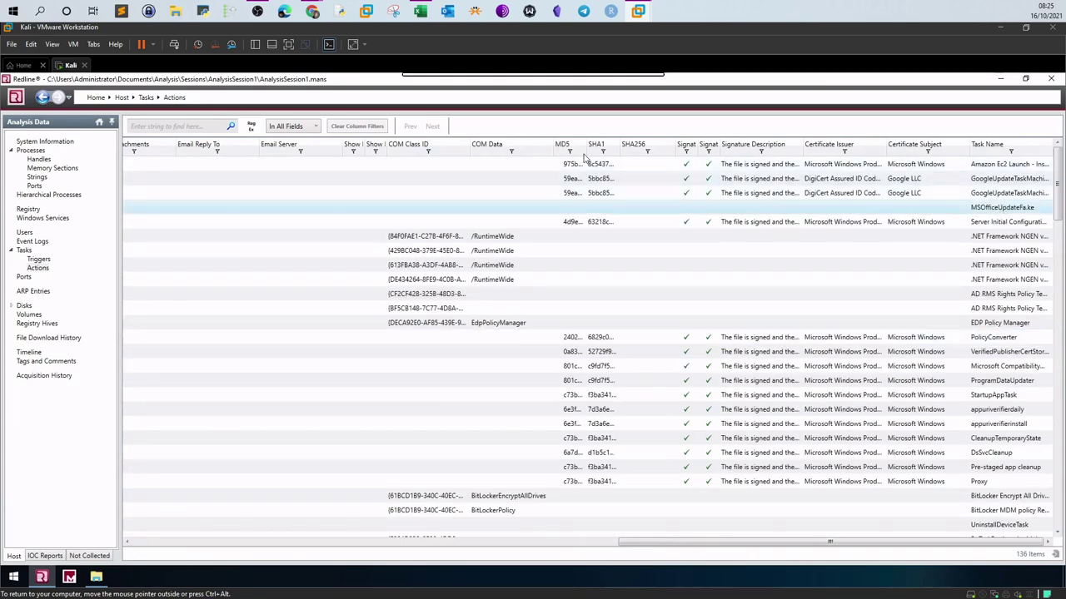
Switch to the browser, copy the scheduled task answer MSOfficeUpdateFa.ke, and read the question about the intruder's message
mouse_move(312, 11)
left_click(372, 47)
left_click_drag(220, 447, 310, 449)
key("ctrl+c")
scroll(229, 308, "down", 2)
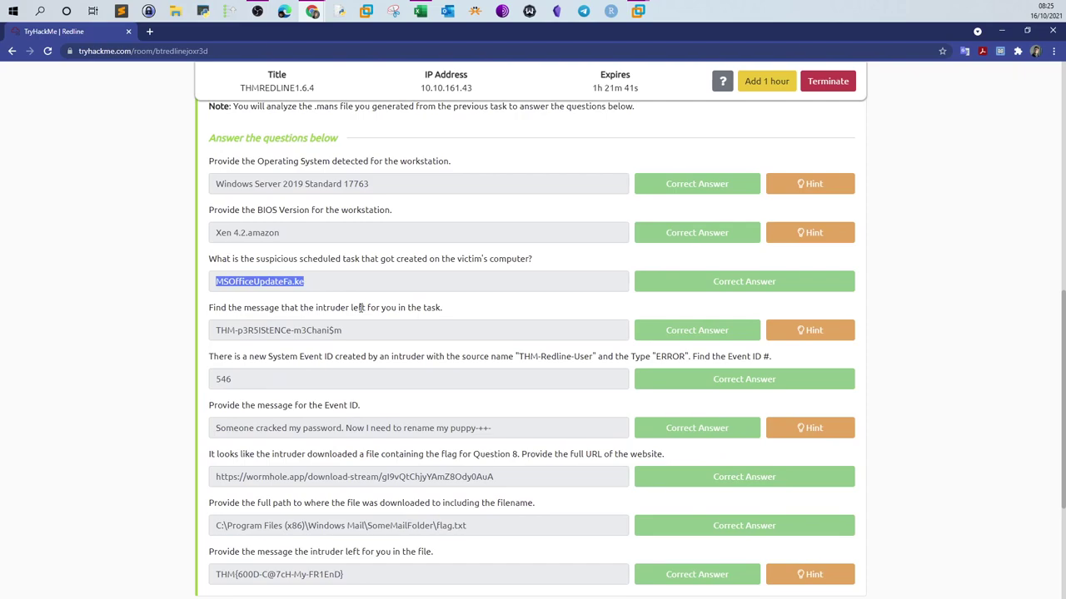
Return to Redline in the Kali VM and trace the MSOfficeUpdateFa.ke row back to its executable path
left_click(688, 62)
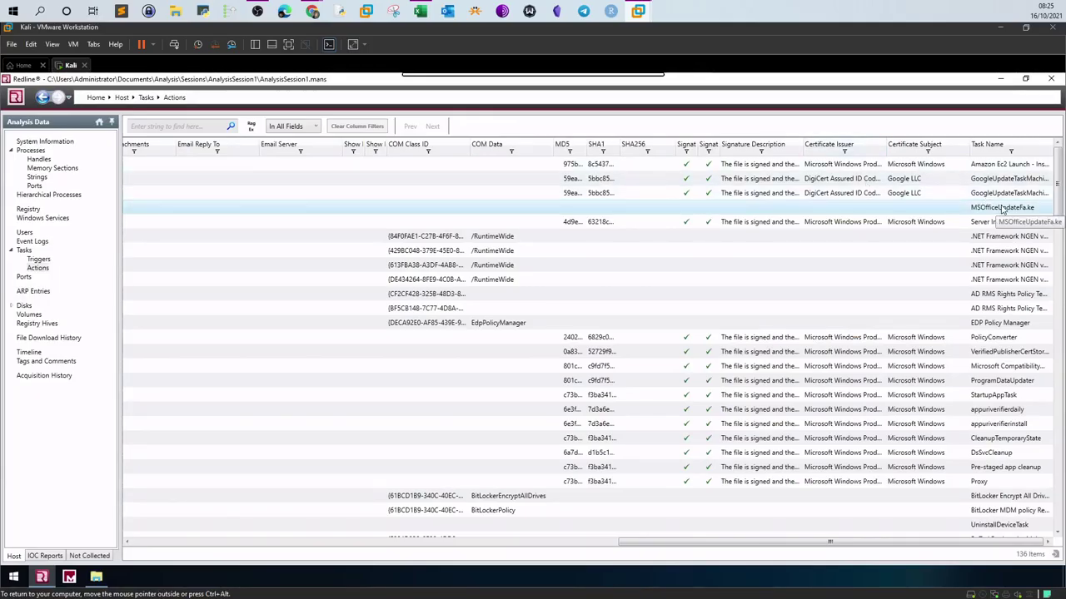
scroll(164, 546, "left", 1)
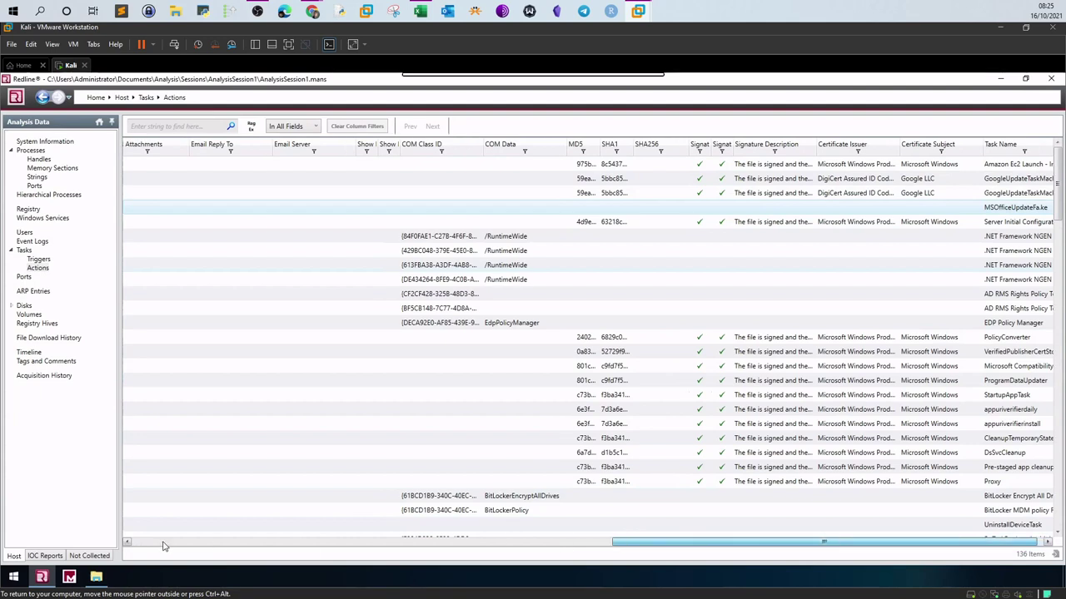
left_click(133, 546)
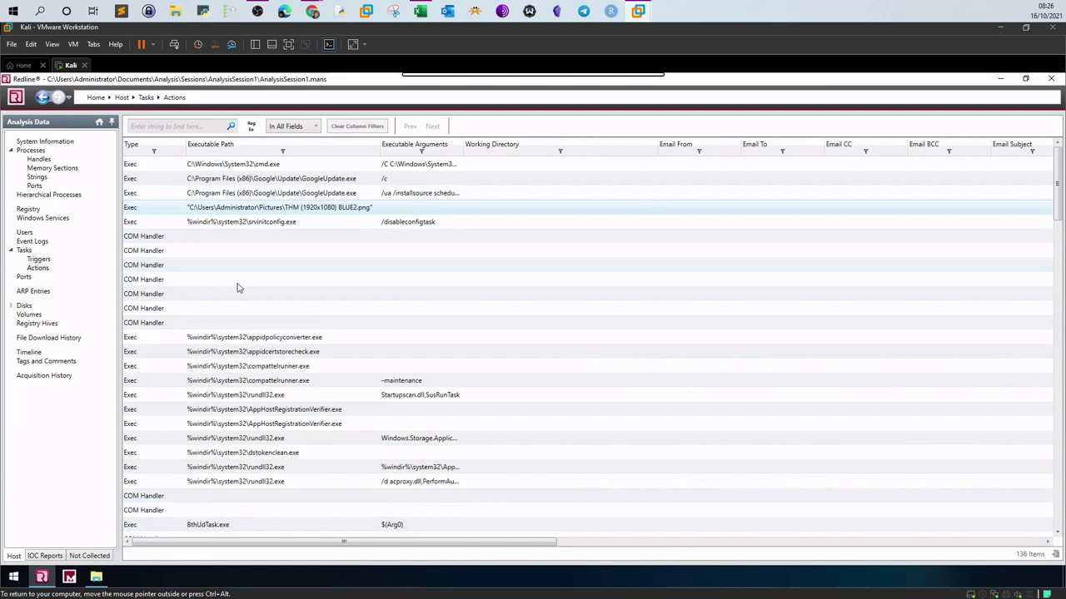
Open the full Tasks list, copy the suspicious task's name from the TryHackMe page, and search the list for MSOfficeUpdateFa.ke
left_click(24, 249)
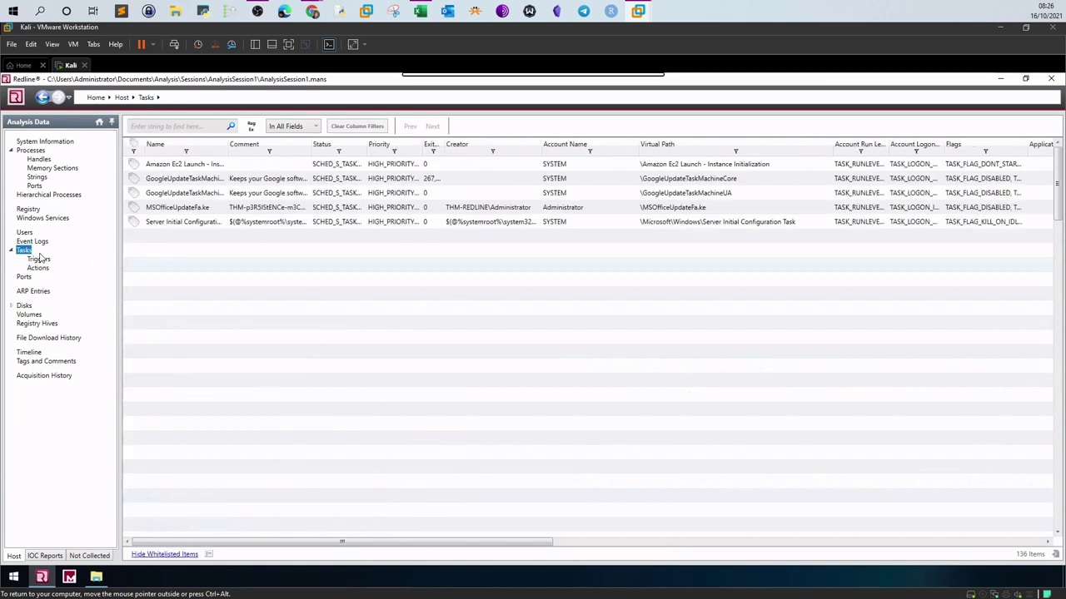
left_click(356, 50)
right_click(277, 282)
left_click(293, 286)
left_click(637, 13)
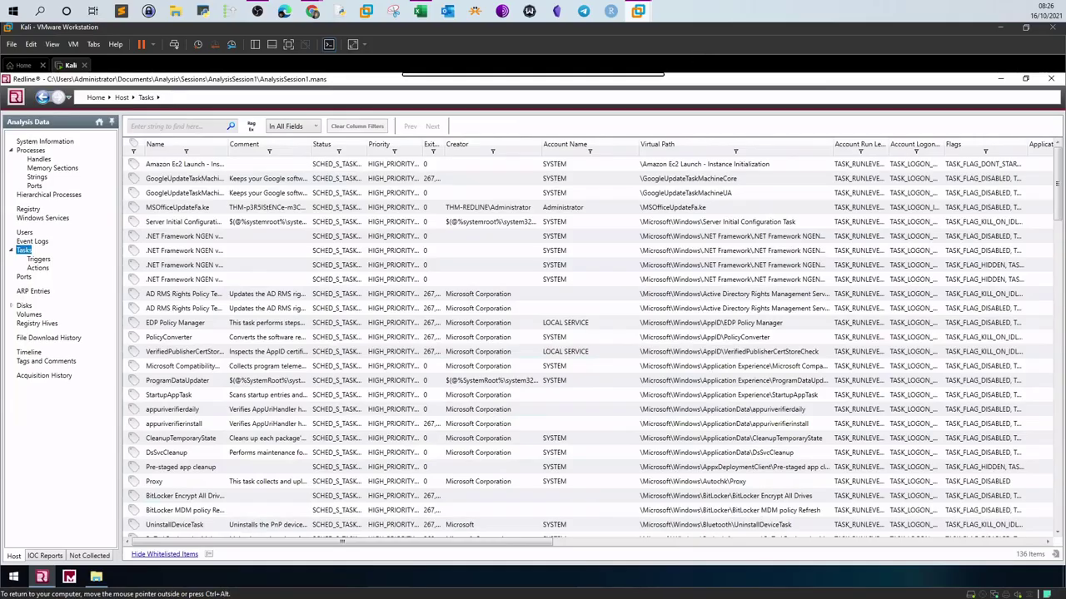
left_click(204, 127)
key("ctrl+v")
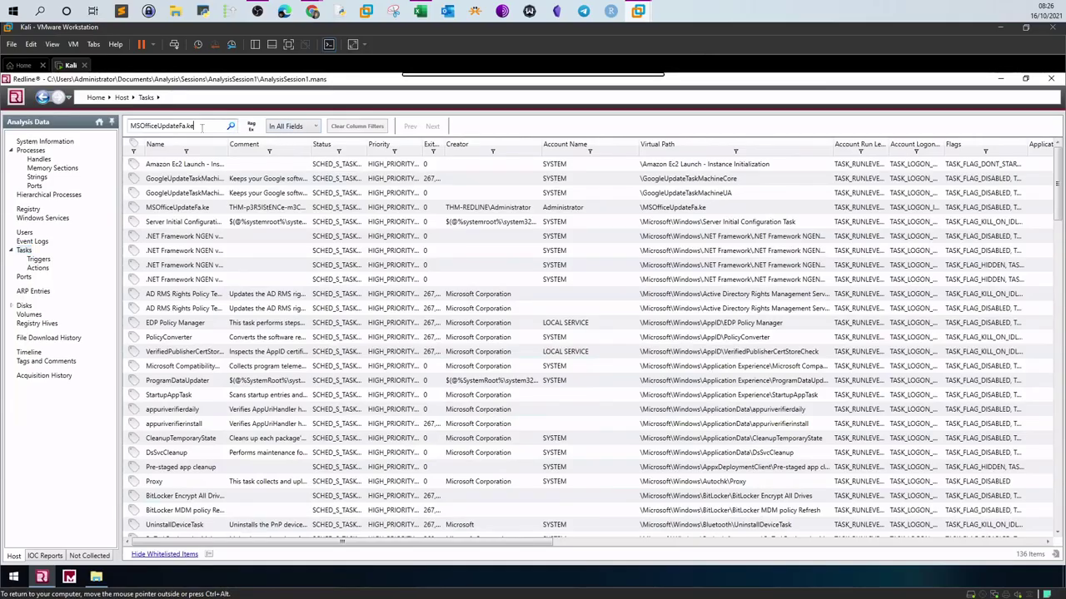
key("Return")
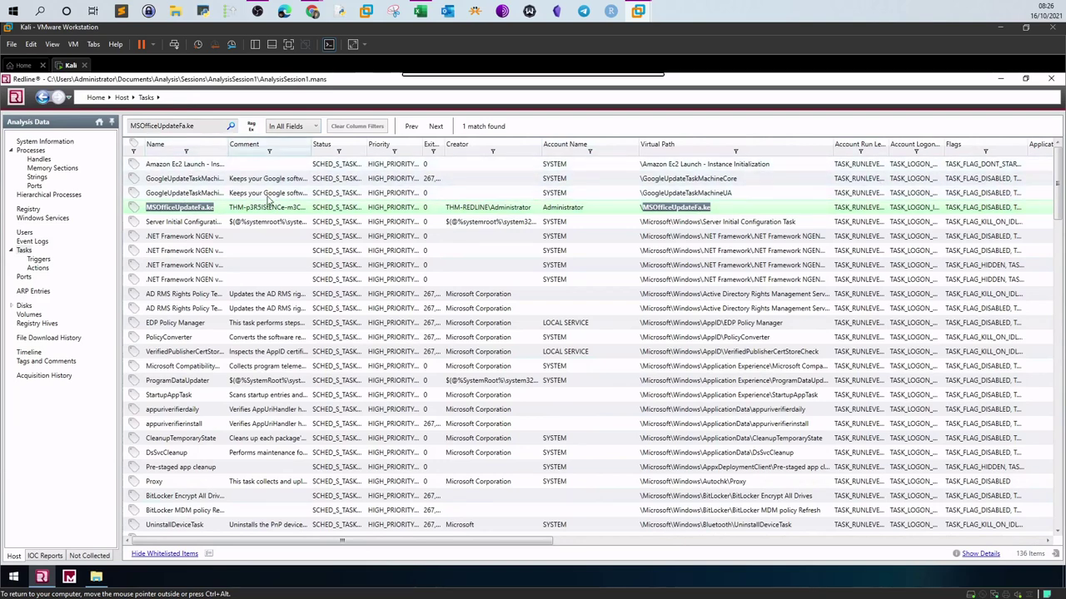
Widen the Comment column to read the MSOfficeUpdateFa.ke comment in full, and compare it with the intruder-message answer in the browser
left_click_drag(309, 144, 387, 140)
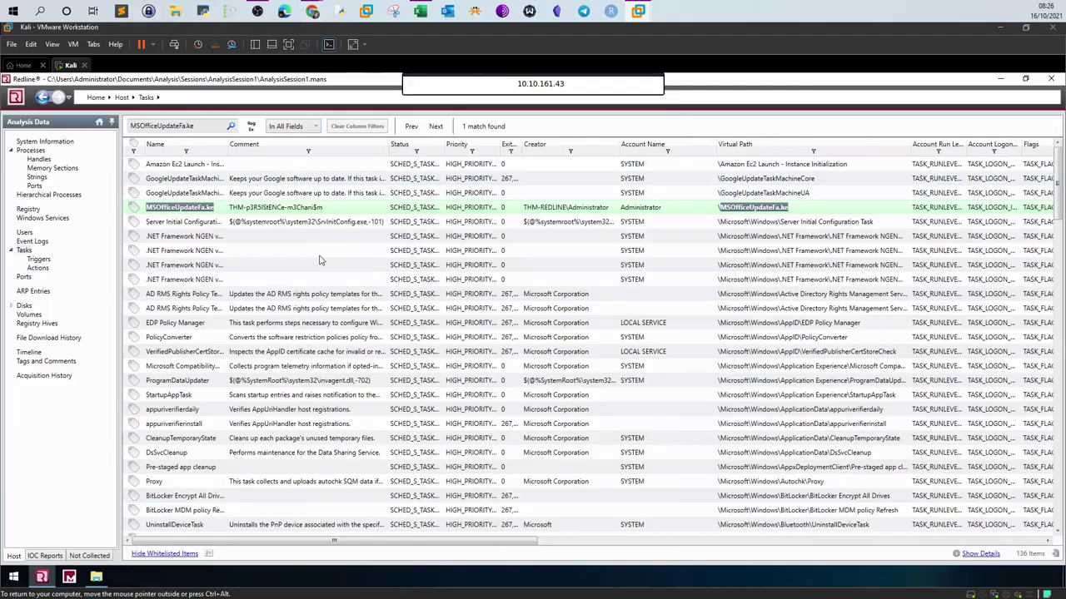
mouse_move(312, 11)
left_click(250, 59)
left_click_drag(352, 331, 201, 324)
scroll(215, 369, "down", 2)
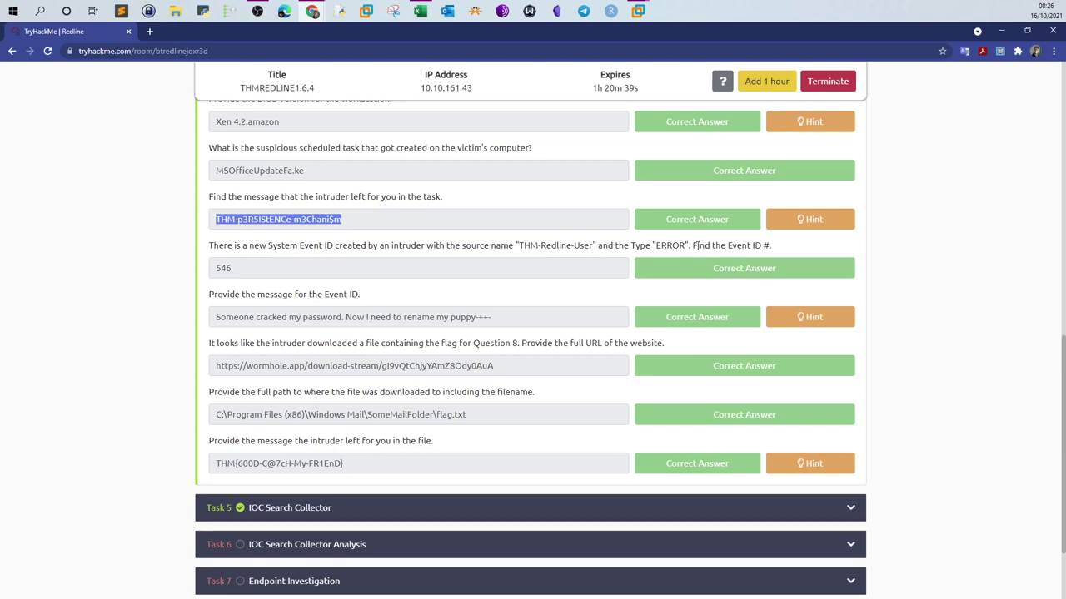
Open the Event Logs in Redline, and copy the source name THM-Redline-User from the TryHackMe event ID question
mouse_move(638, 11)
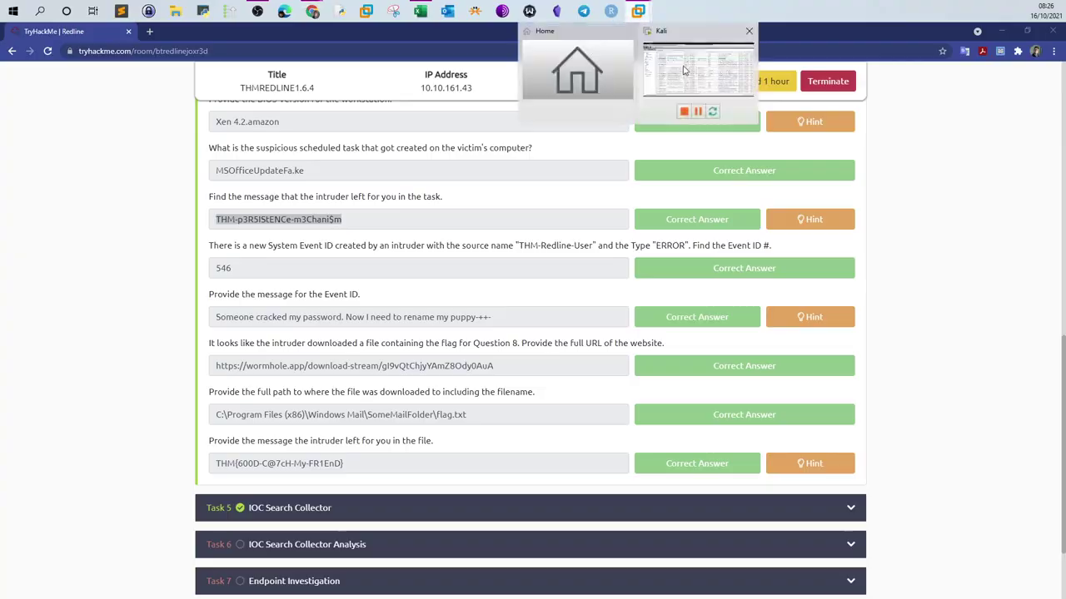
left_click(685, 72)
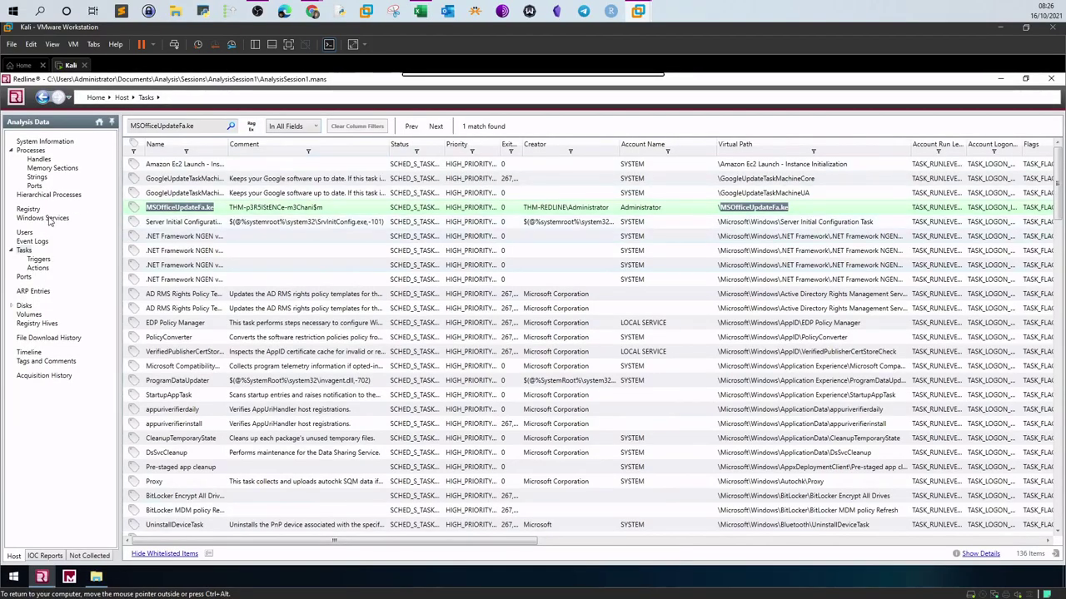
left_click(33, 241)
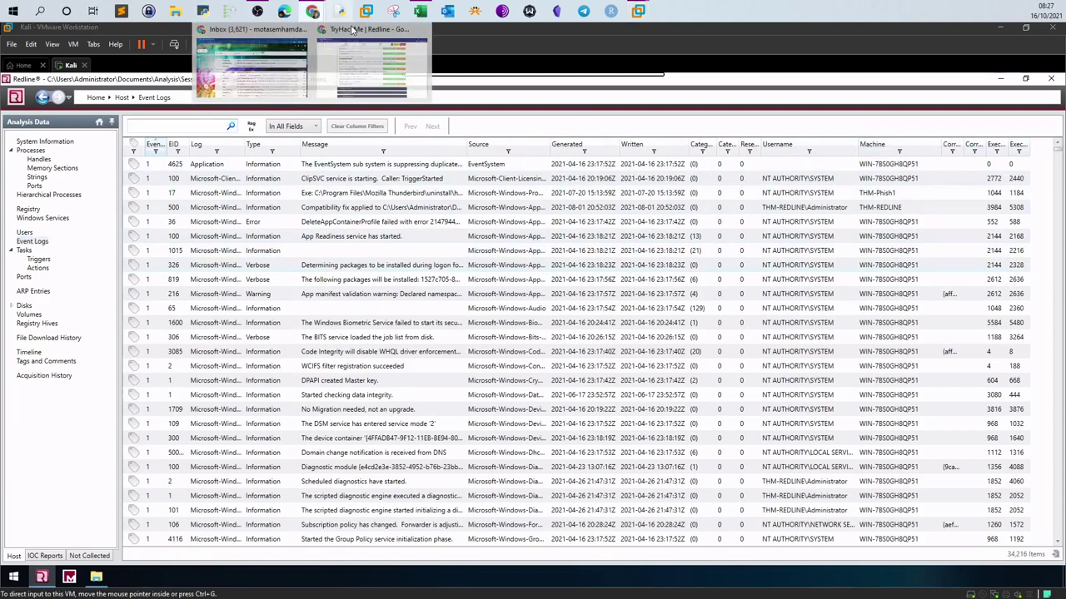
left_click(338, 23)
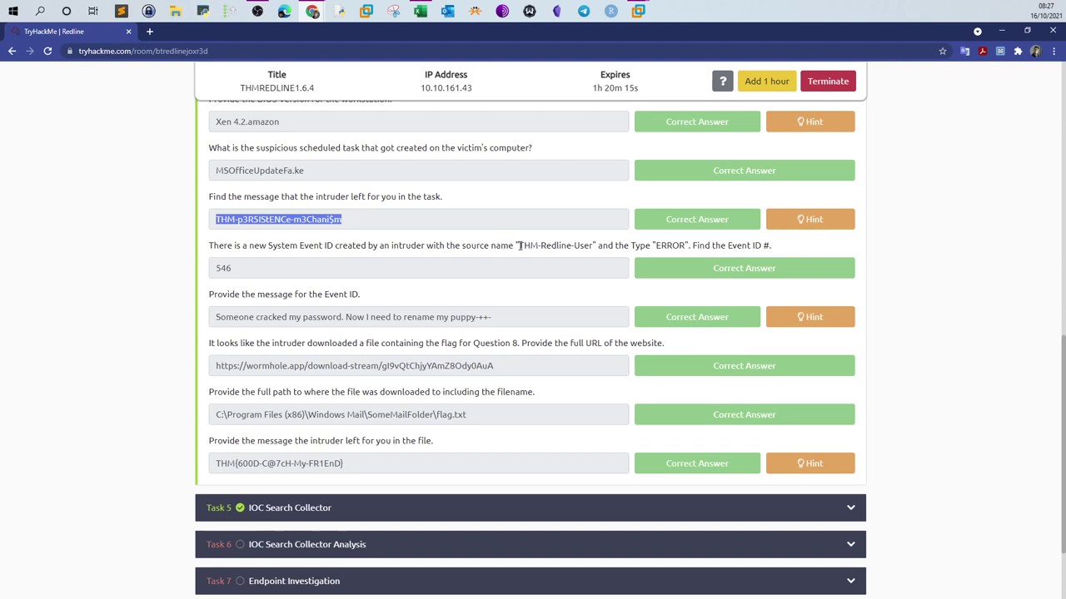
left_click_drag(520, 245, 594, 247)
right_click(591, 261)
left_click(597, 253)
Search Redline's event logs for THM-Redline-User and widen the Message column to read the matching event's full message
mouse_move(639, 12)
left_click(701, 58)
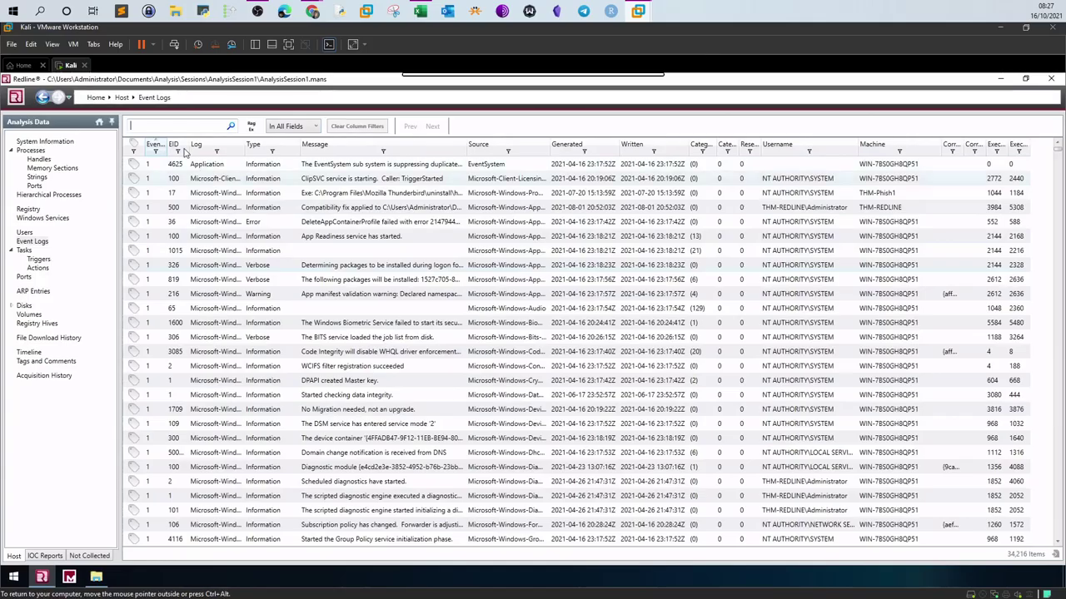
key("ctrl+v")
left_click(231, 126)
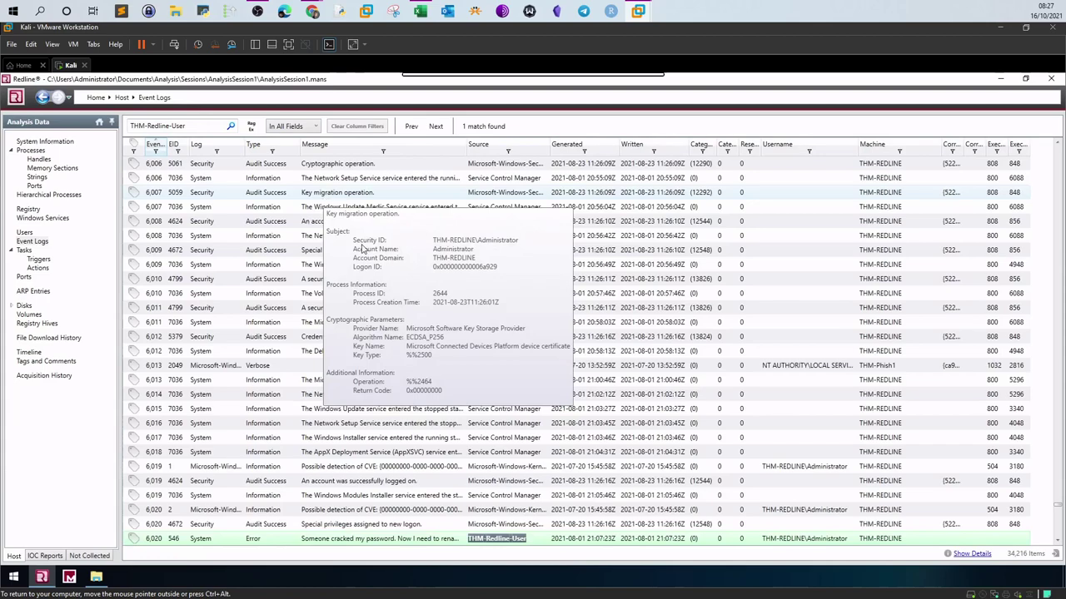
scroll(466, 364, "down", 4)
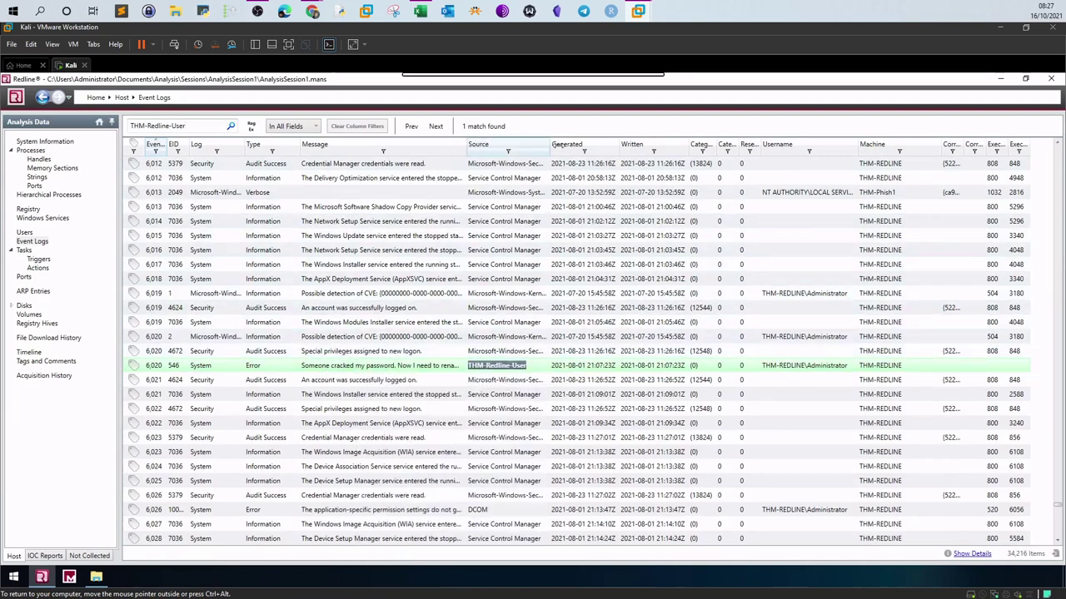
left_click_drag(552, 144, 555, 145)
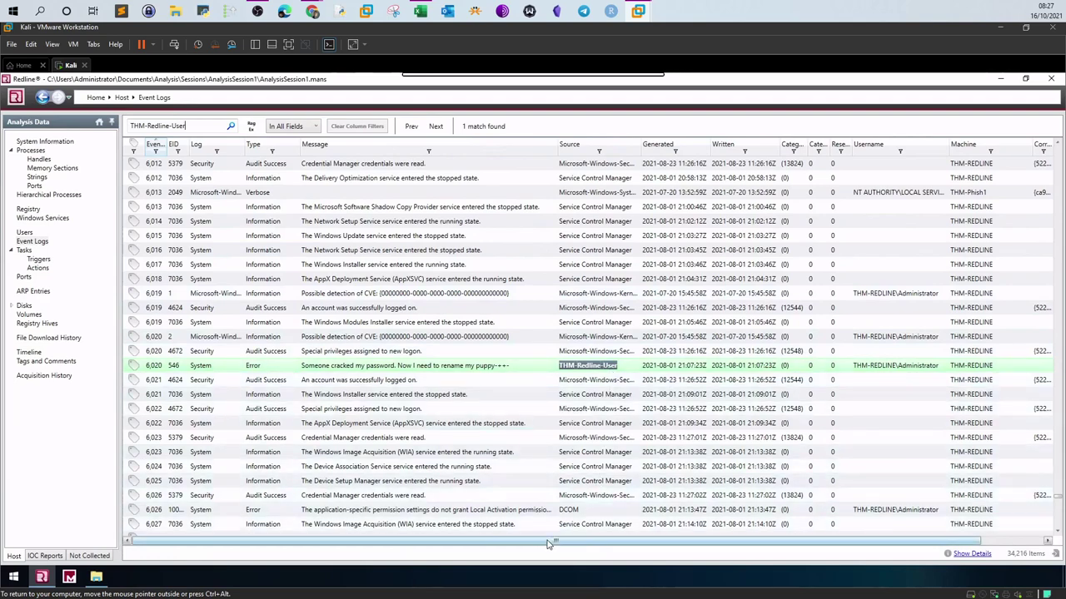
left_click_drag(555, 545, 770, 545)
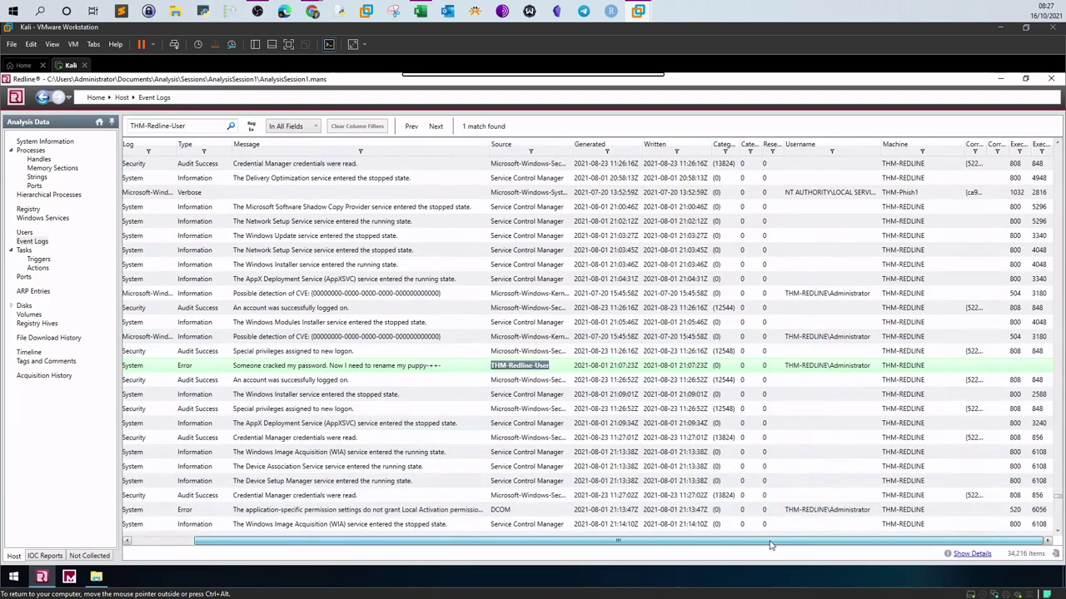
Switch to the browser, check the event ID and event message answers, and read the question about the downloaded file's URL
left_click(312, 11)
scroll(250, 200, "down", 1)
double_click(225, 212)
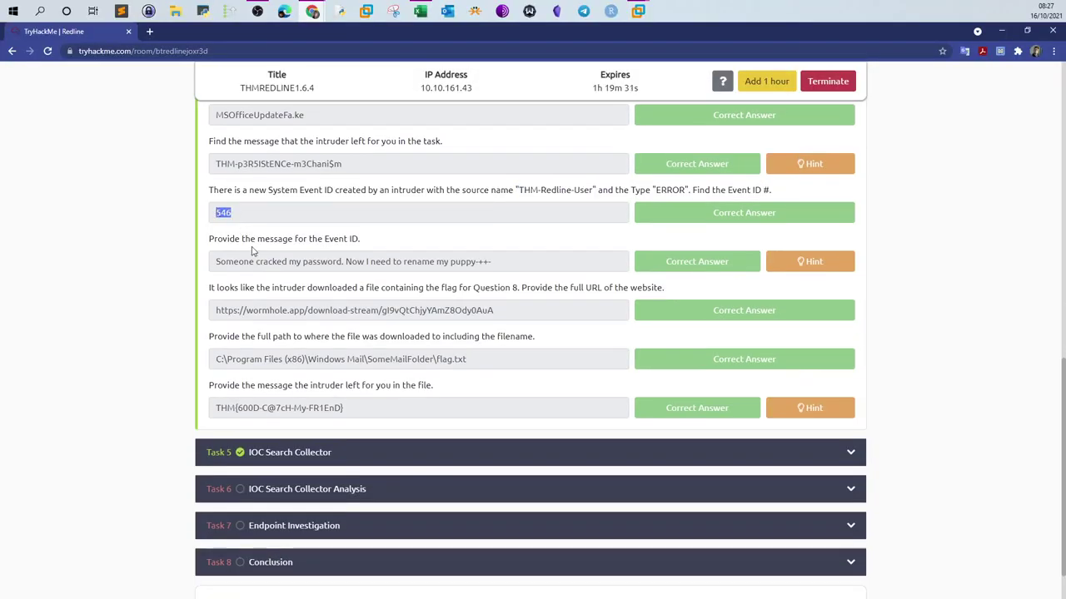
left_click_drag(514, 265, 210, 268)
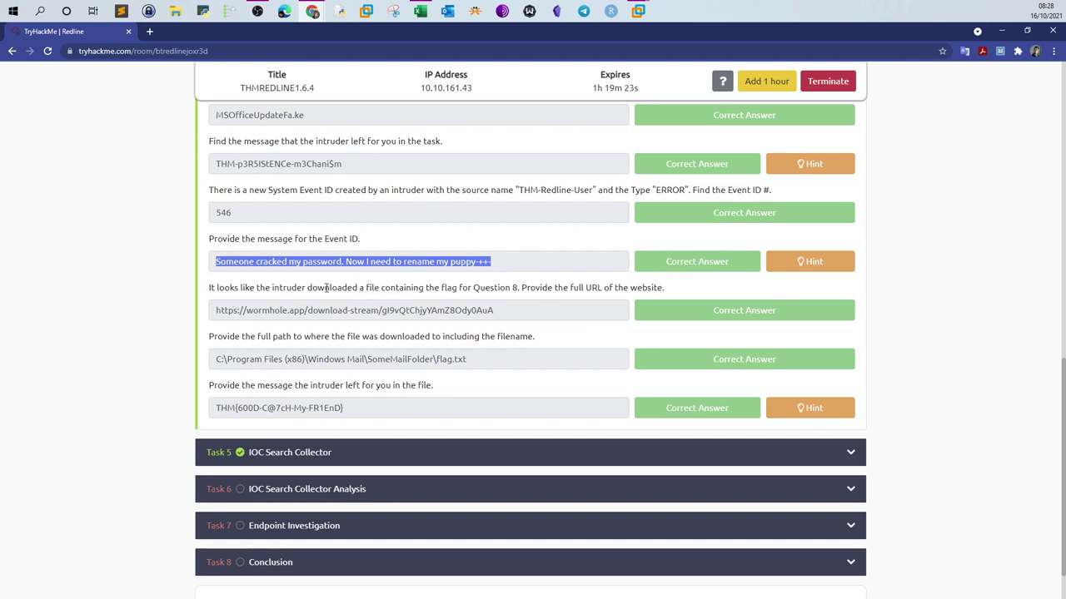
left_click_drag(217, 287, 671, 286)
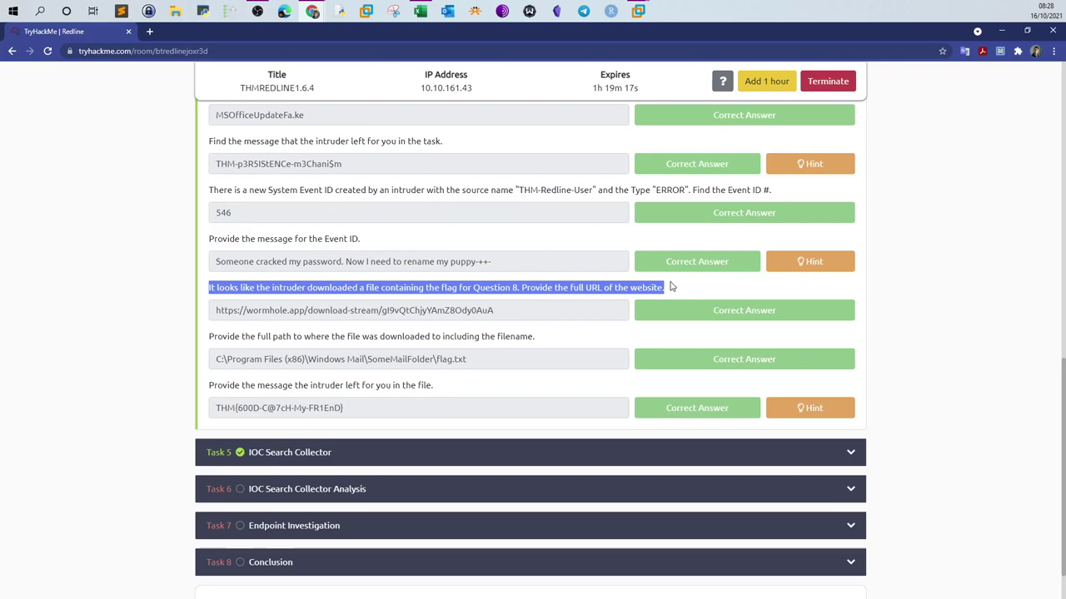
Open File Download History in Redline, and reread the browser's questions about the download's full URL and file path
mouse_move(638, 11)
left_click(695, 58)
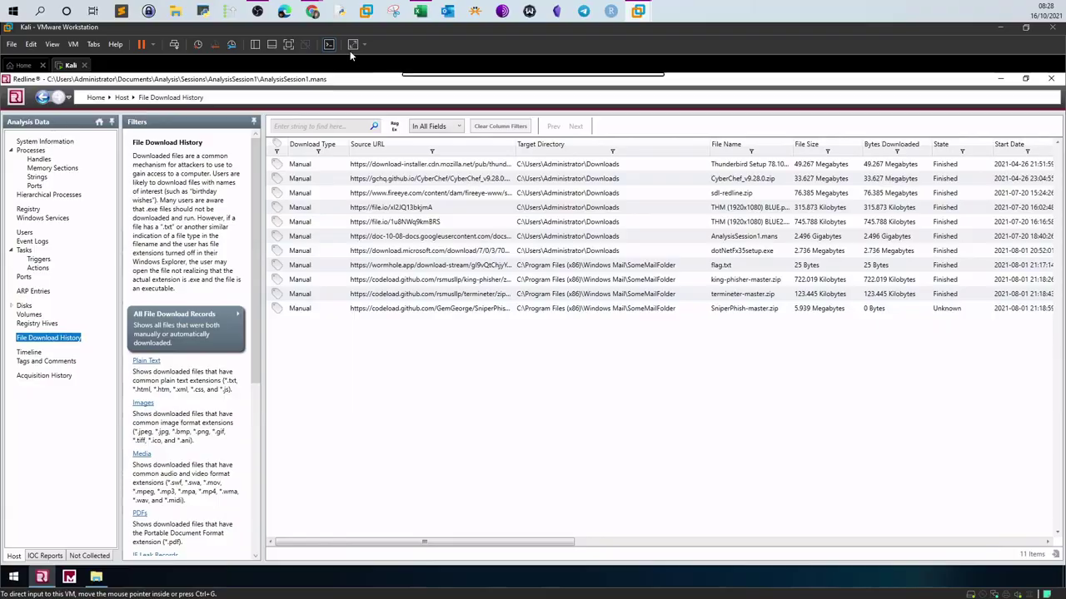
left_click(334, 29)
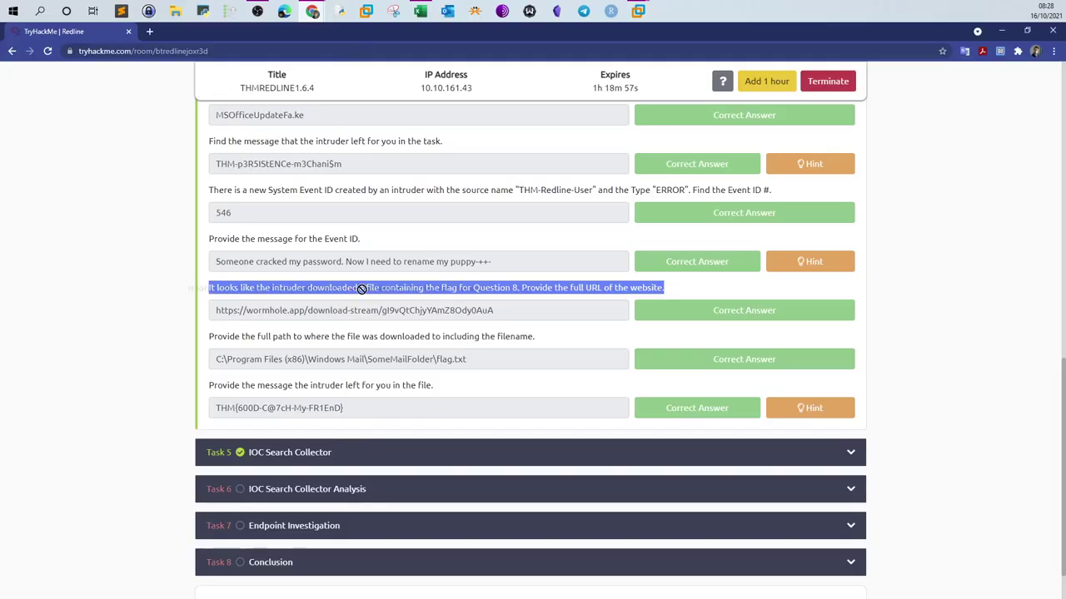
left_click(439, 289)
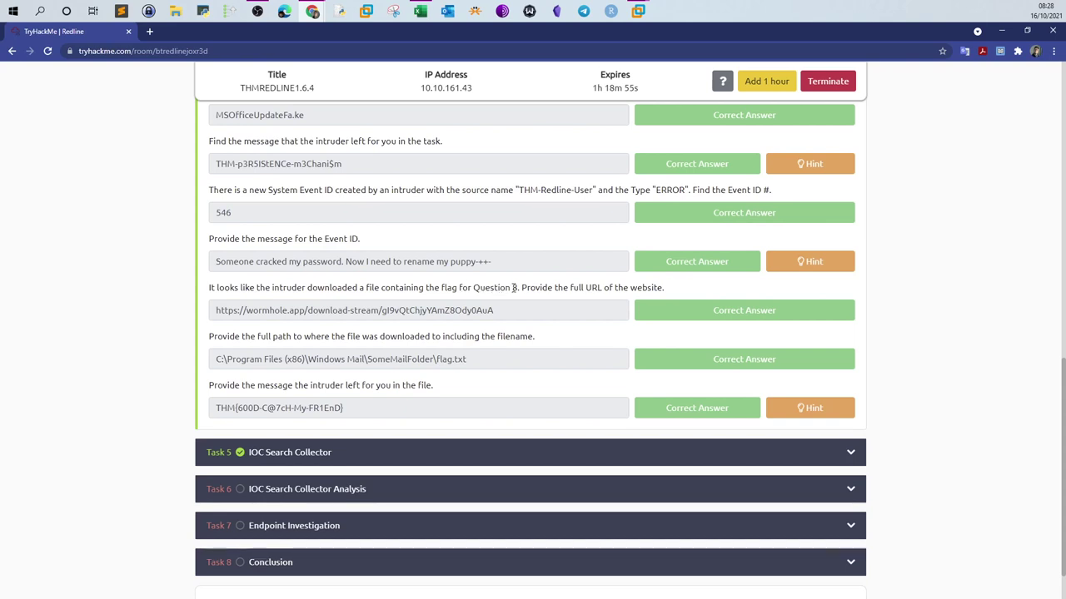
left_click_drag(210, 336, 546, 341)
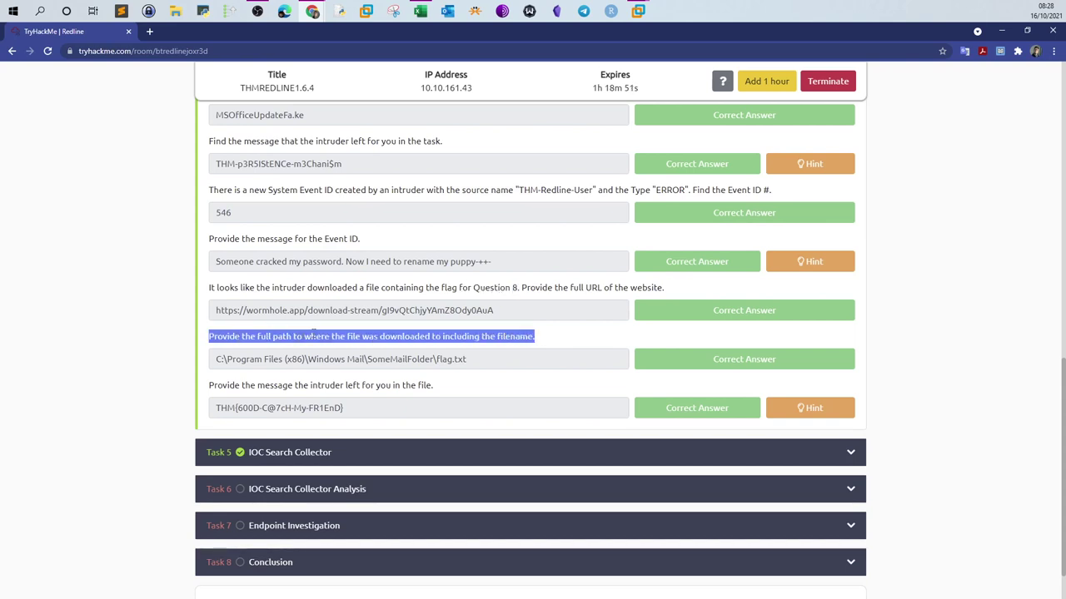
left_click(462, 335)
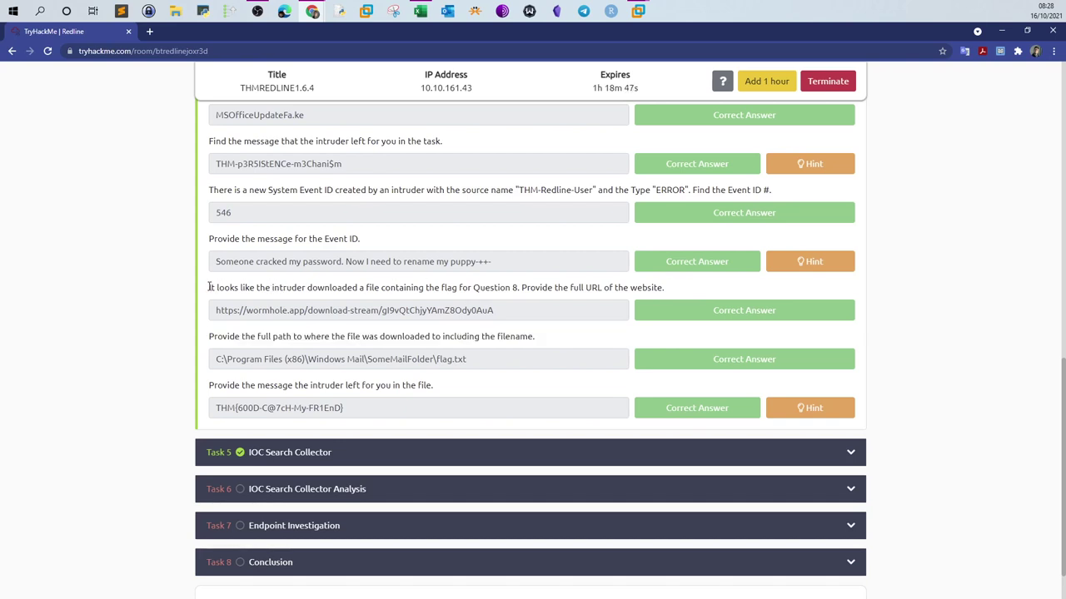
left_click_drag(209, 288, 573, 292)
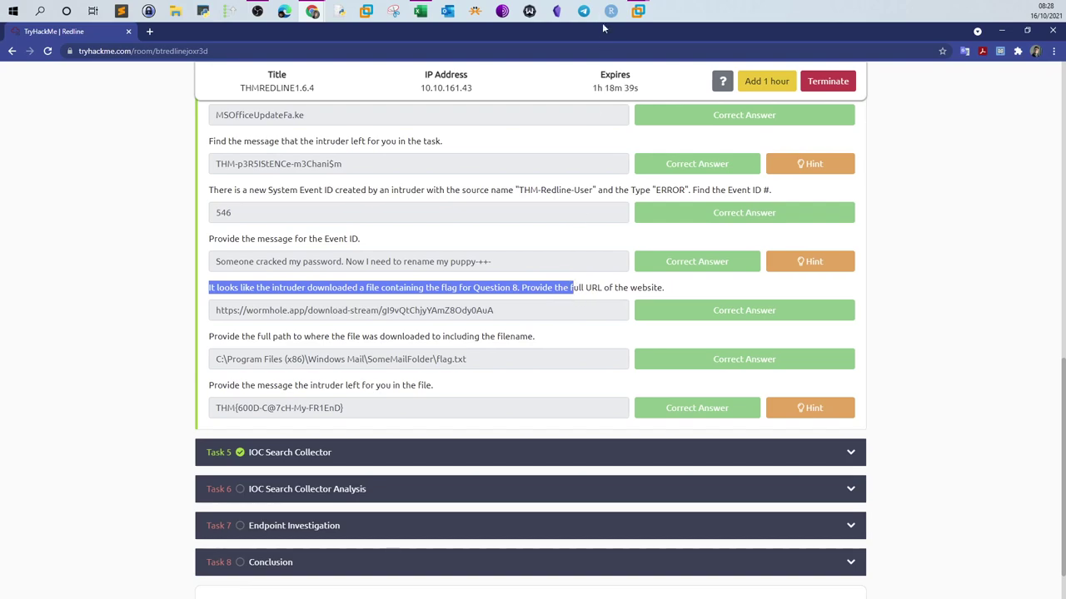
Return to Redline, widen the Source URL column in the download history, and select the flag.txt record
left_click(638, 11)
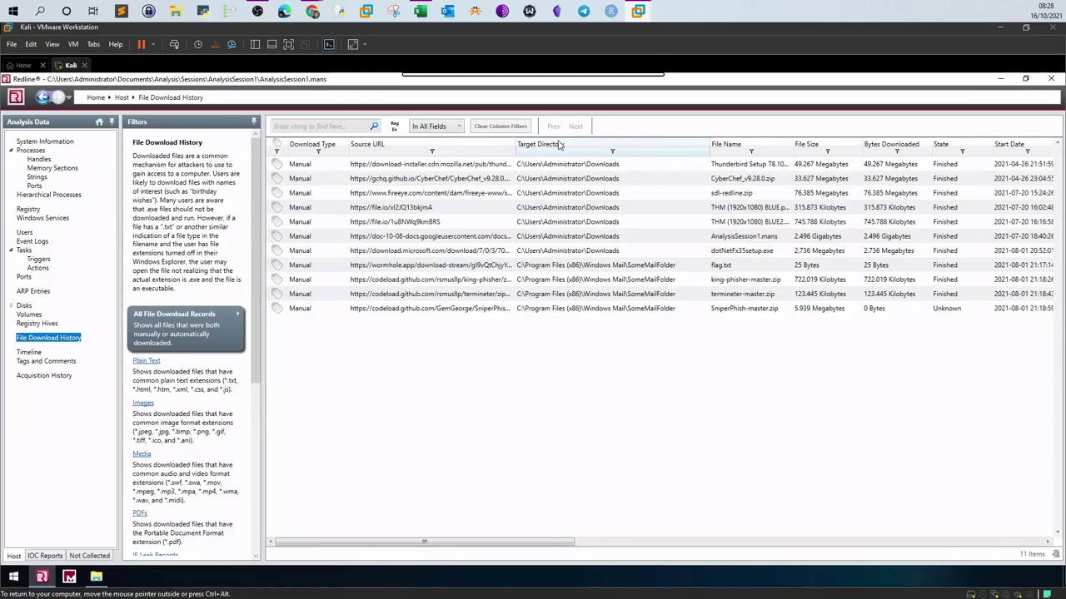
left_click_drag(514, 148, 577, 147)
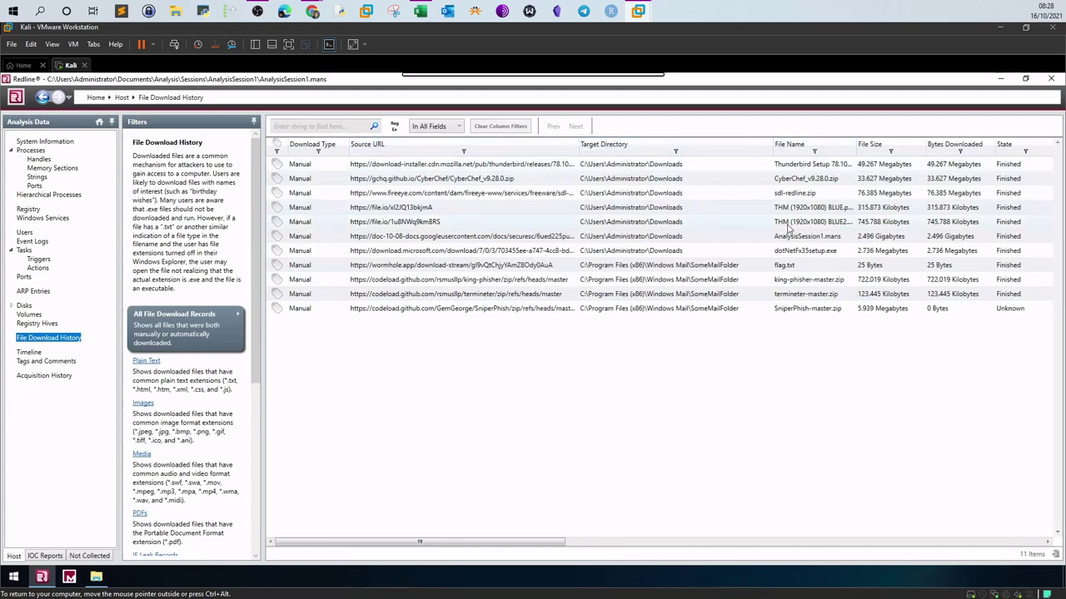
left_click(798, 266)
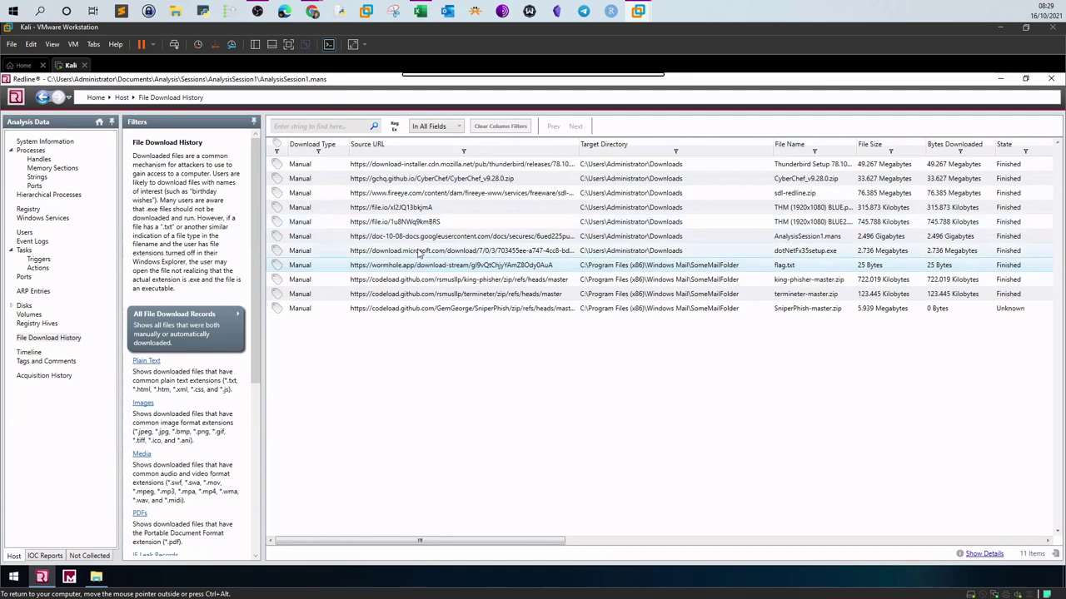
Switch to the browser and check the wormhole.app download URL given as the website answer
mouse_move(313, 12)
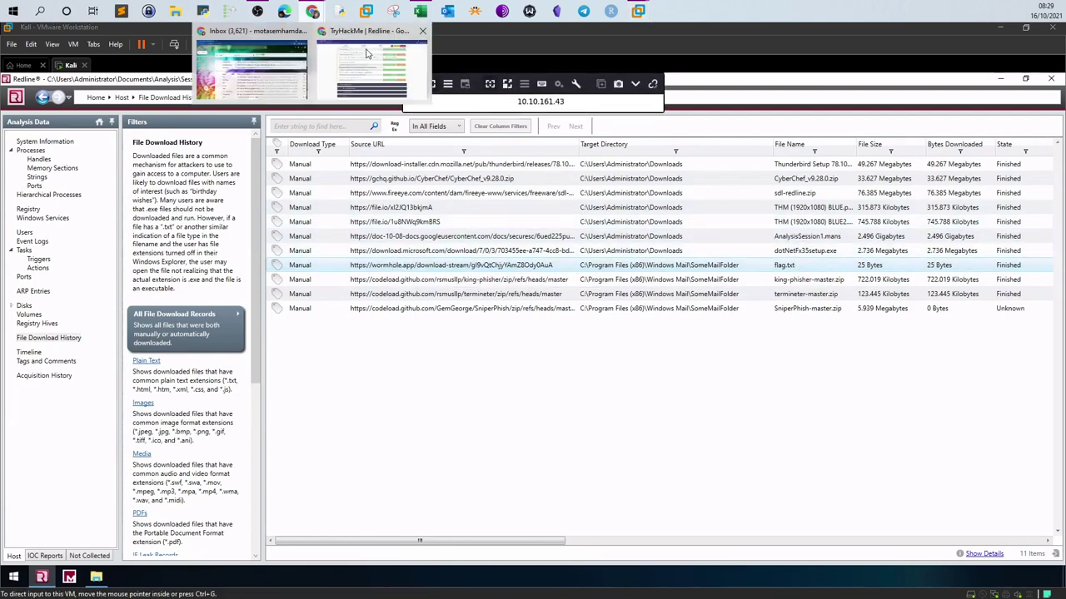
left_click(358, 47)
left_click_drag(219, 311, 612, 310)
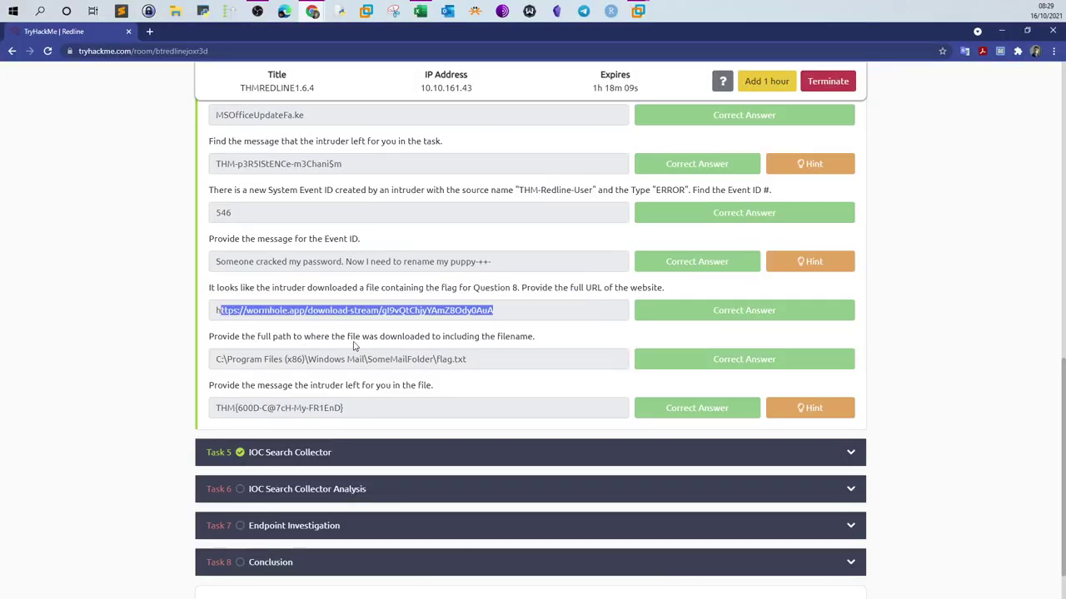
Switch back to the virtual machine and bring up the AnalysisSession1 folder window, placing it so the flag.txt record in Redline stays readable
left_click(638, 11)
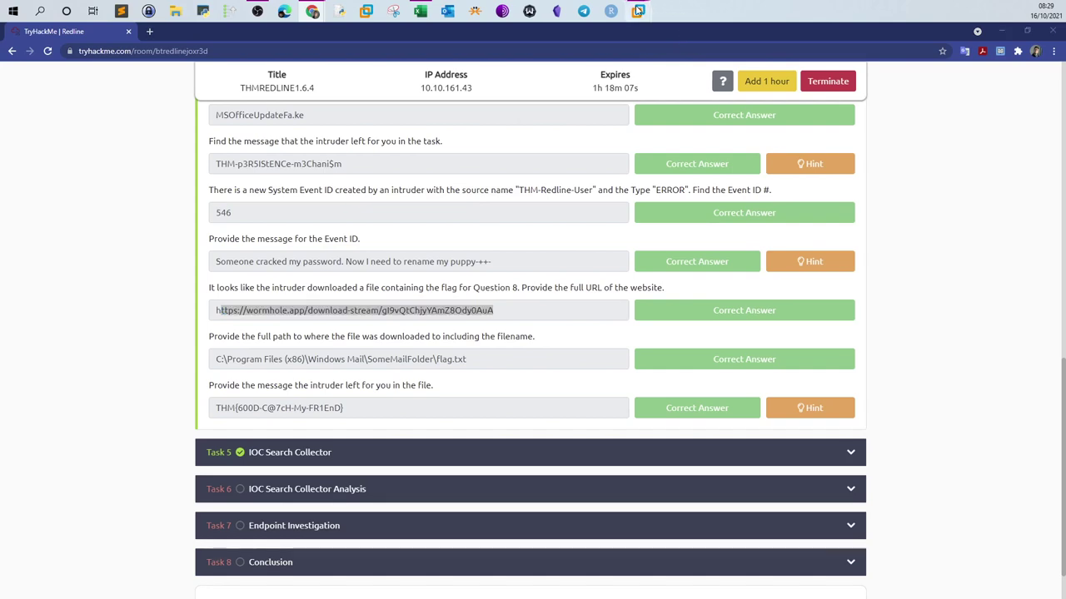
left_click(679, 75)
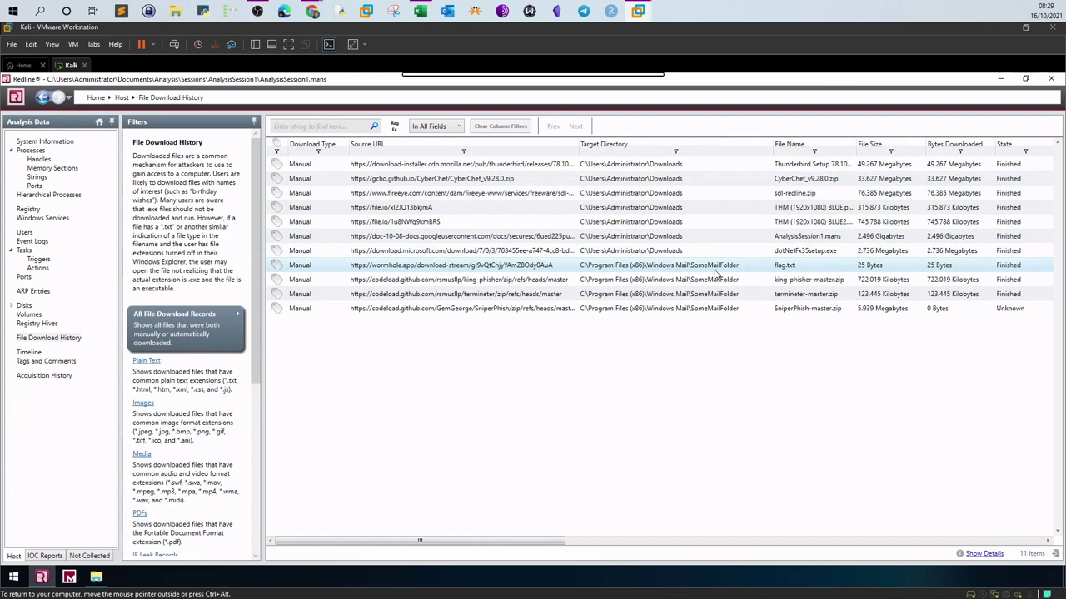
left_click(96, 577)
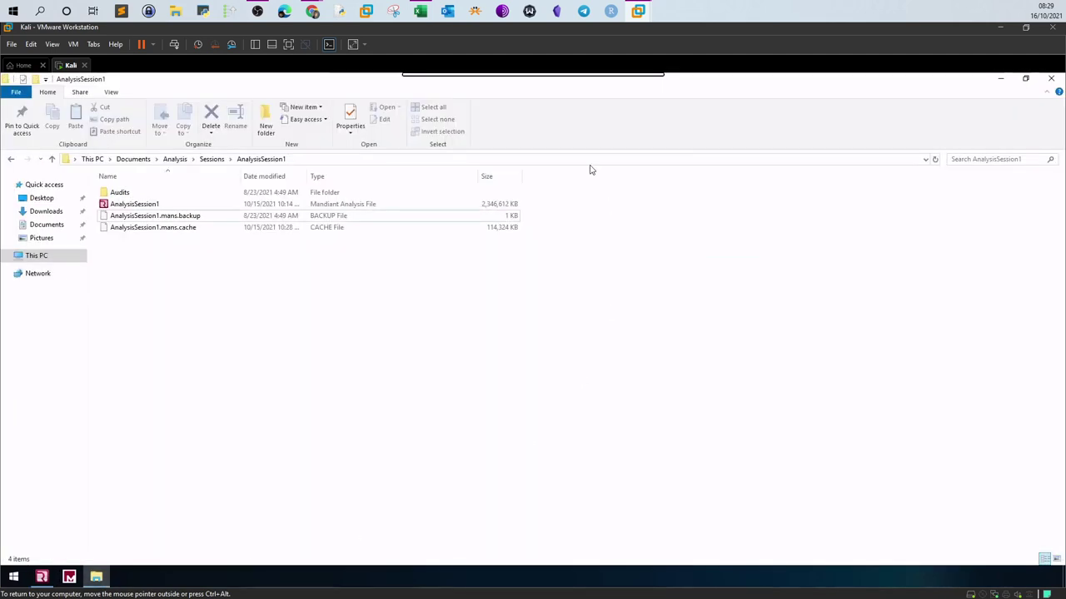
left_click_drag(558, 90, 736, 301)
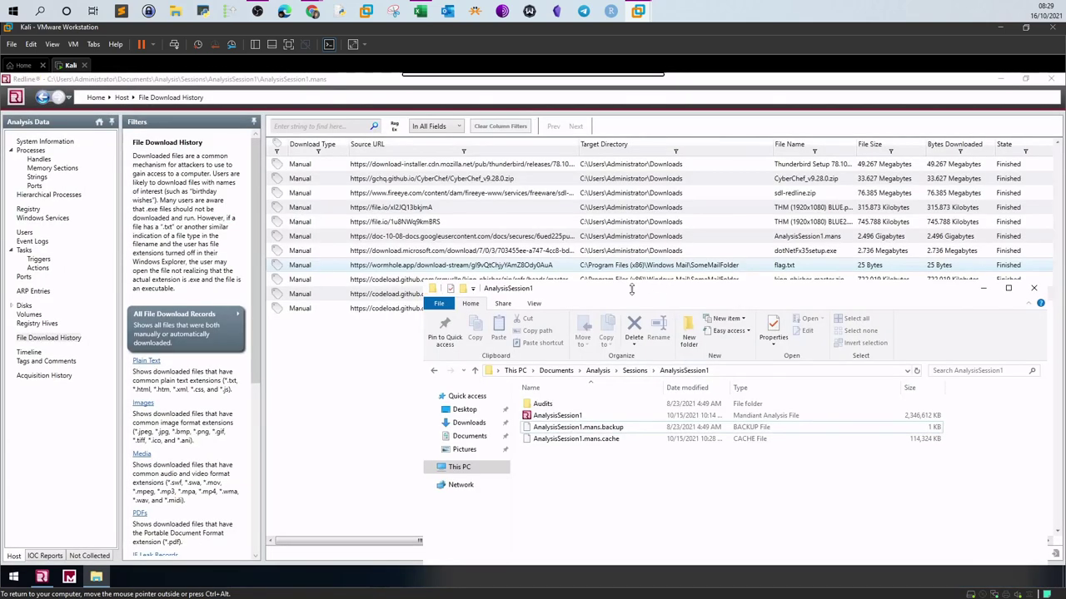
Browse to C:\Program Files (x86)\Windows Mail\SomeMailFolder and open the flag text file to read the intruder's message
left_click(463, 468)
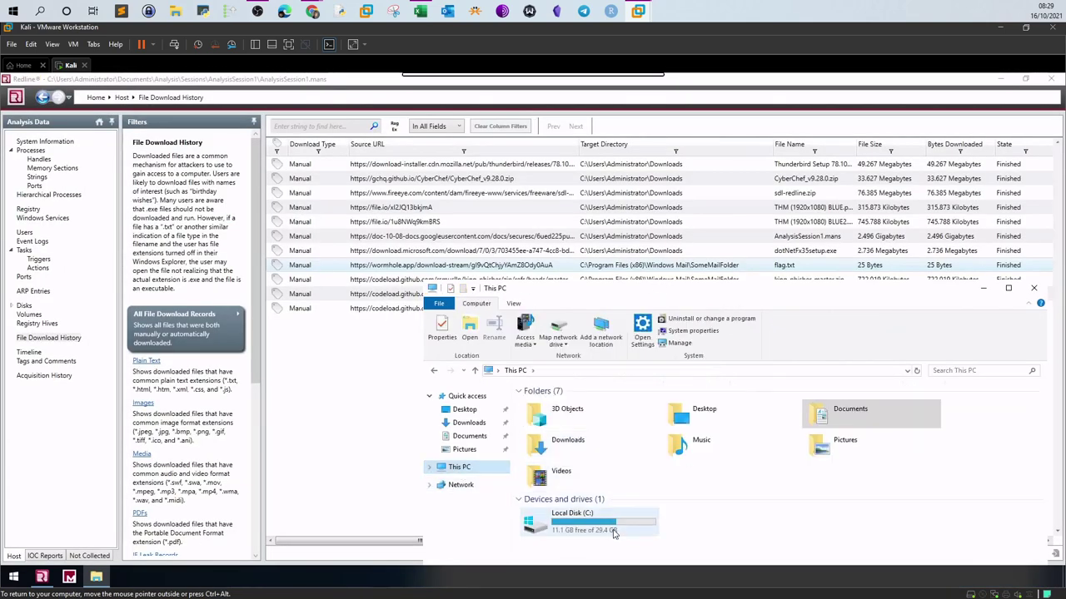
double_click(583, 520)
double_click(561, 427)
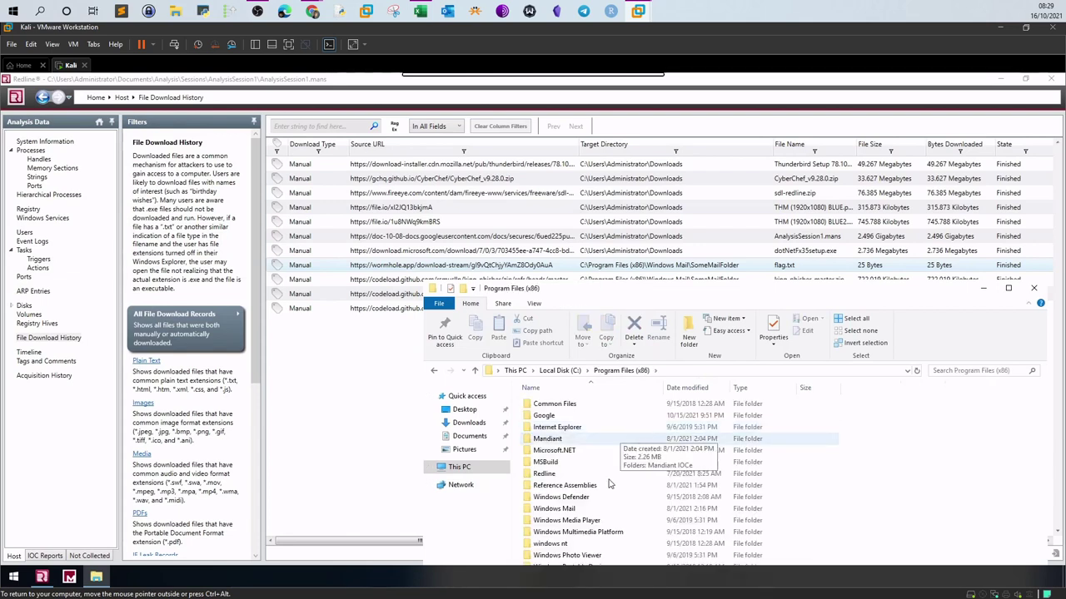
double_click(572, 510)
double_click(549, 405)
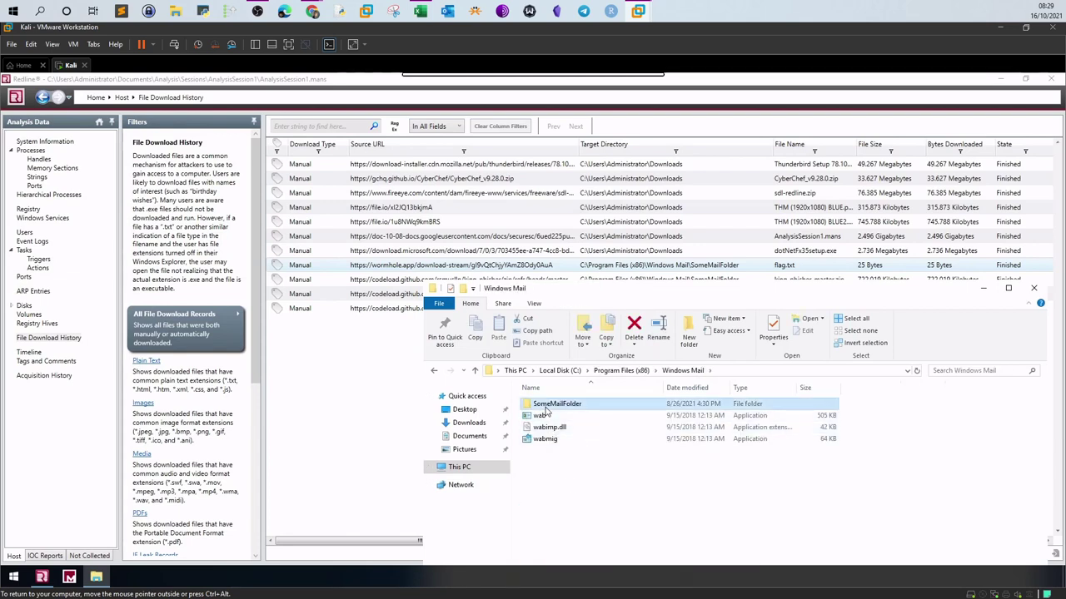
double_click(537, 408)
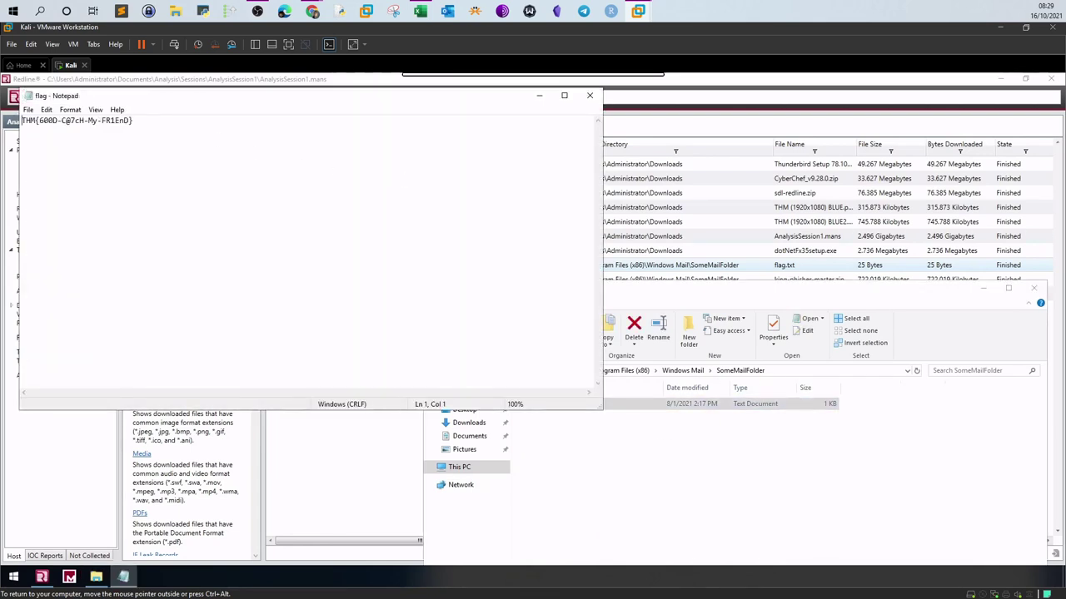
Switch to the browser, check the answer for the intruder's message in the file, and collapse Task 4, Standard Collector Analysis
left_click(312, 10)
left_click_drag(343, 408, 263, 408)
scroll(475, 291, "up", 5)
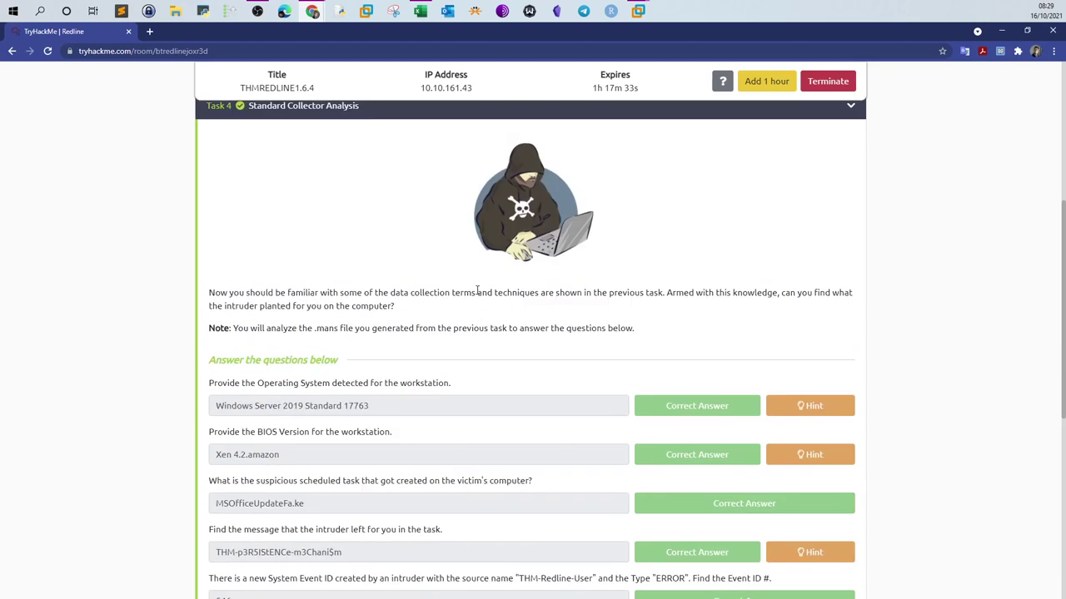
scroll(479, 287, "up", 1)
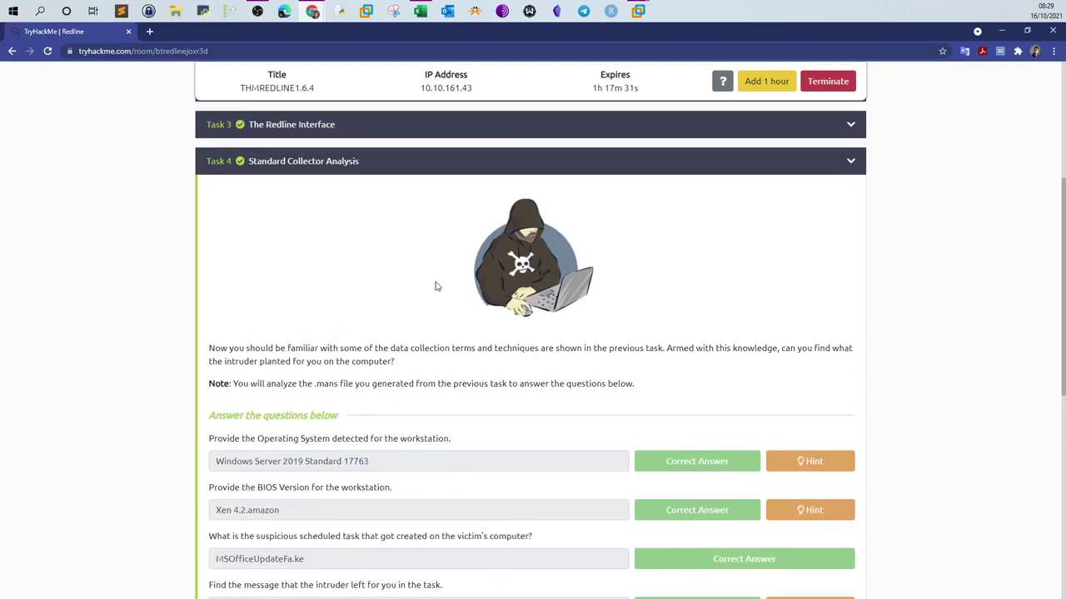
left_click(263, 163)
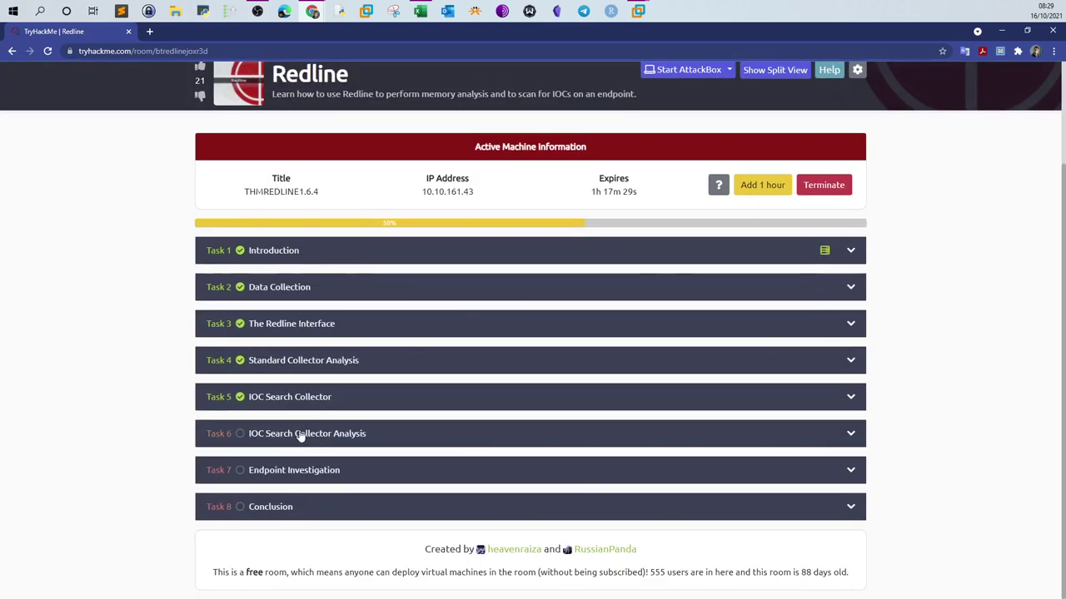
Expand Task 5, IOC Search Collector, and skim its IOC Editor and Redline instructions down to the questions
left_click(306, 397)
scroll(326, 373, "down", 5)
scroll(330, 373, "up", 5)
scroll(559, 382, "down", 10)
scroll(559, 382, "up", 14)
scroll(561, 386, "down", 12)
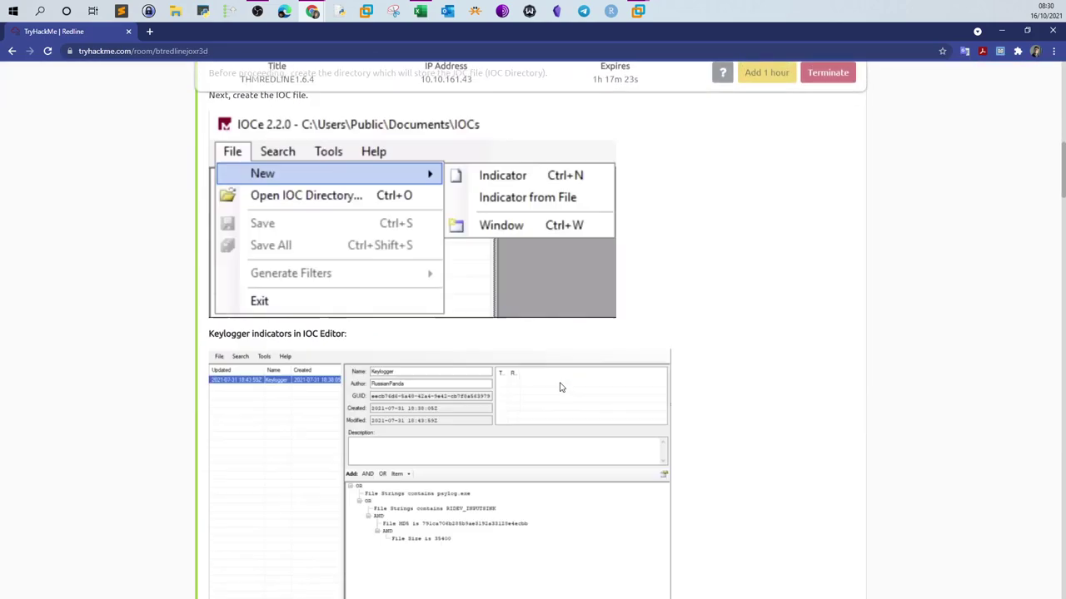
scroll(560, 386, "down", 20)
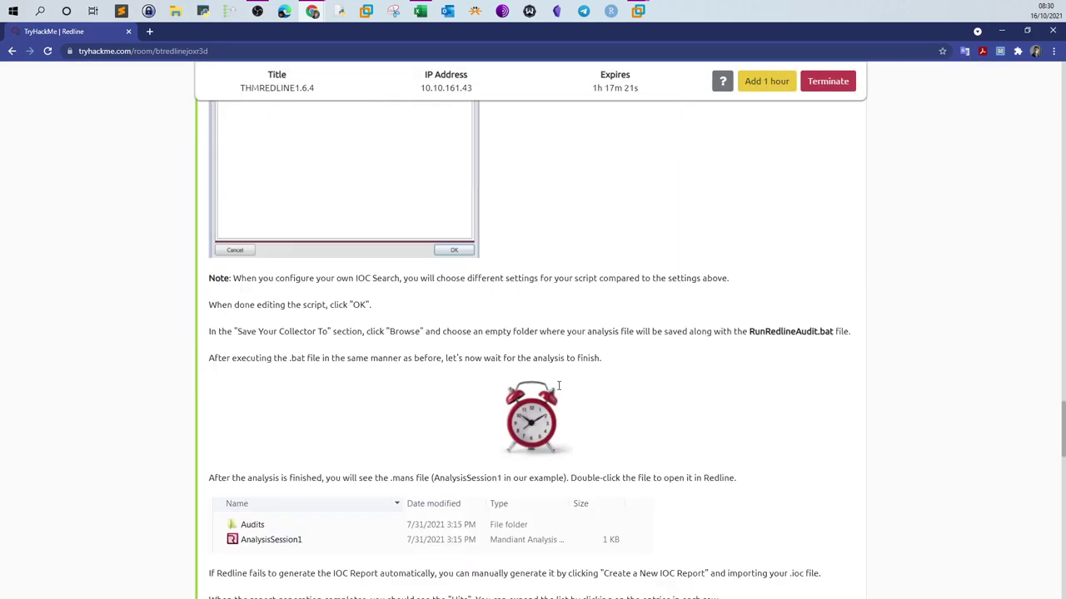
scroll(560, 388, "down", 4)
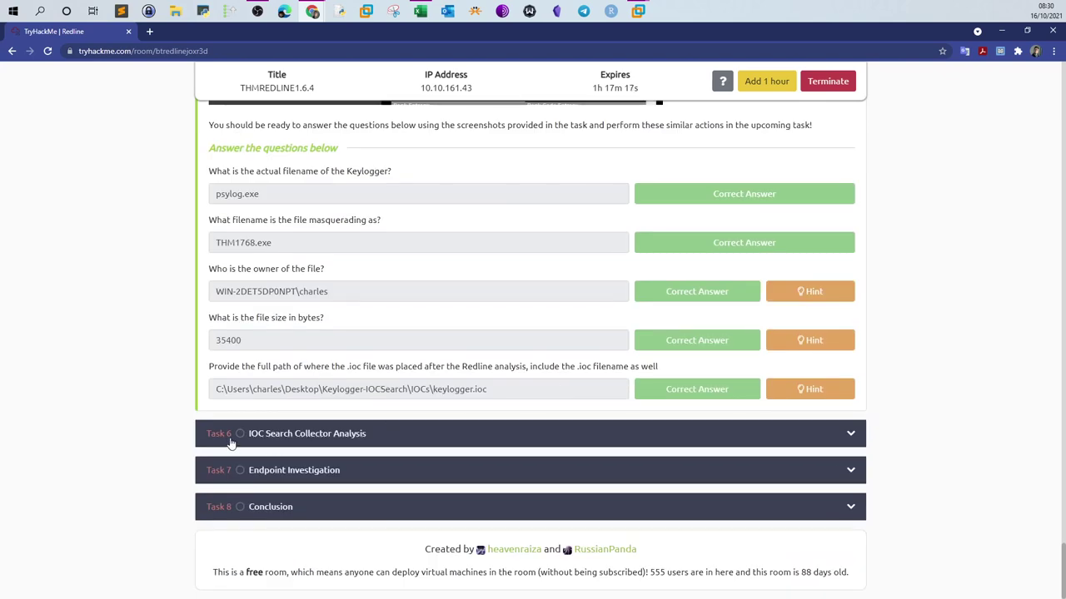
Review the Task 5 answers for the keylogger filename and .ioc file path, and compare them with the task's file info screenshot
scroll(317, 380, "up", 1)
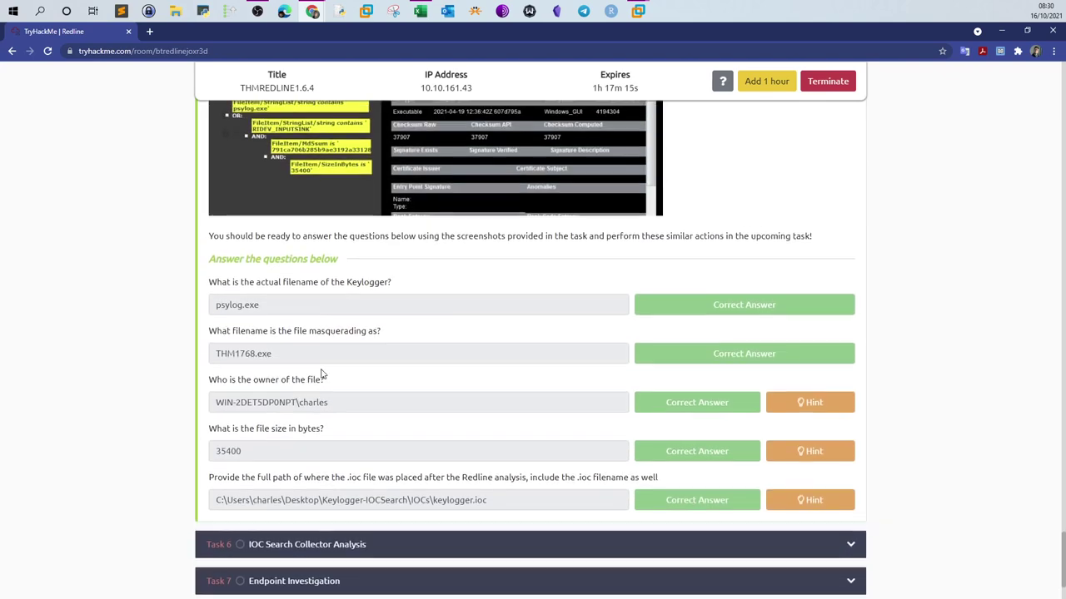
left_click_drag(224, 300, 271, 321)
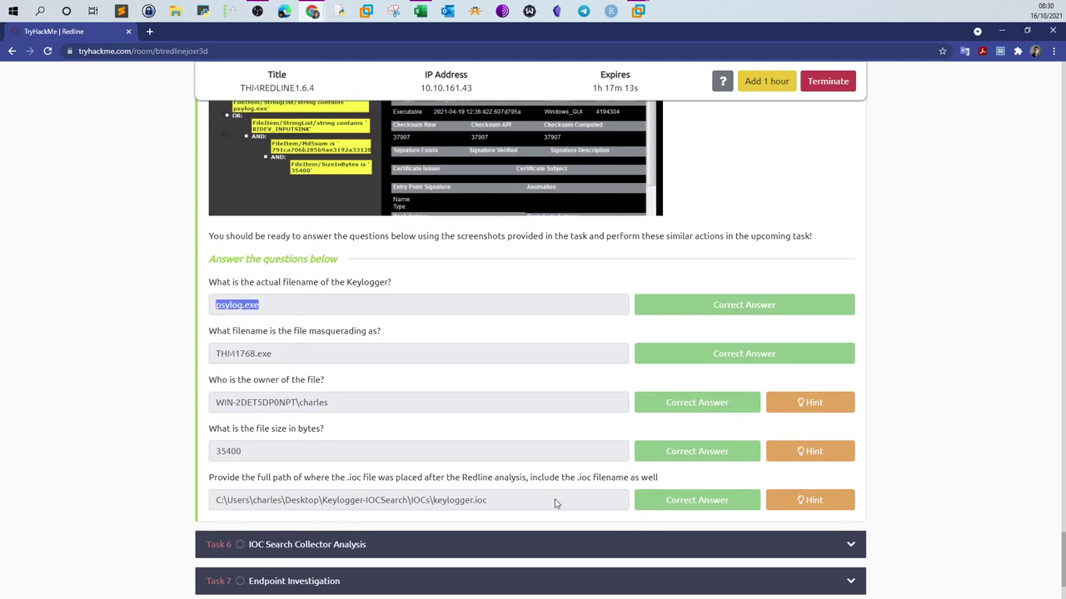
left_click_drag(496, 501, 217, 313)
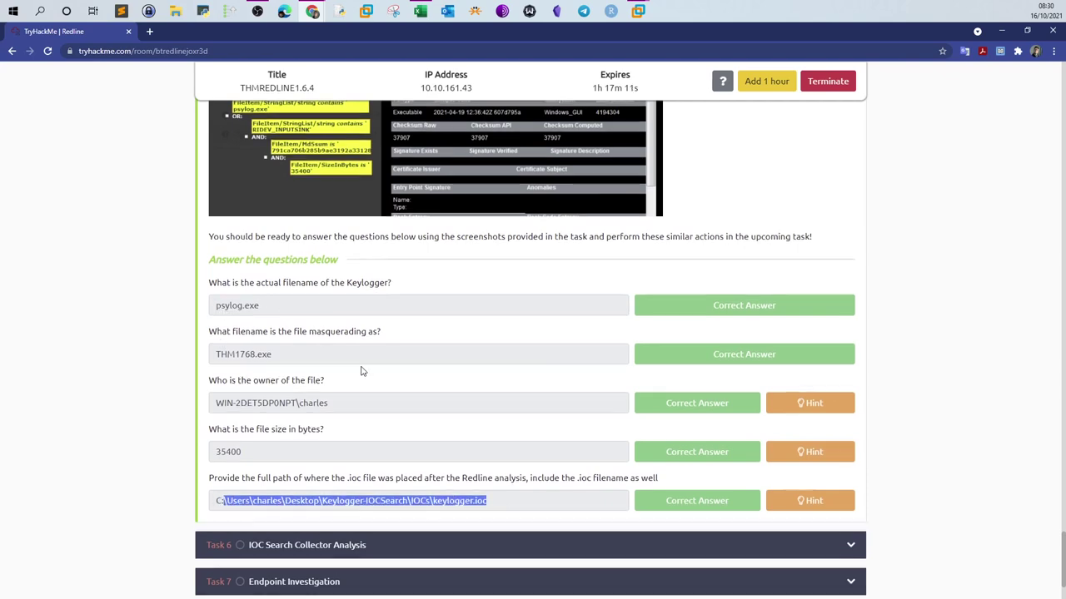
scroll(366, 225, "up", 4)
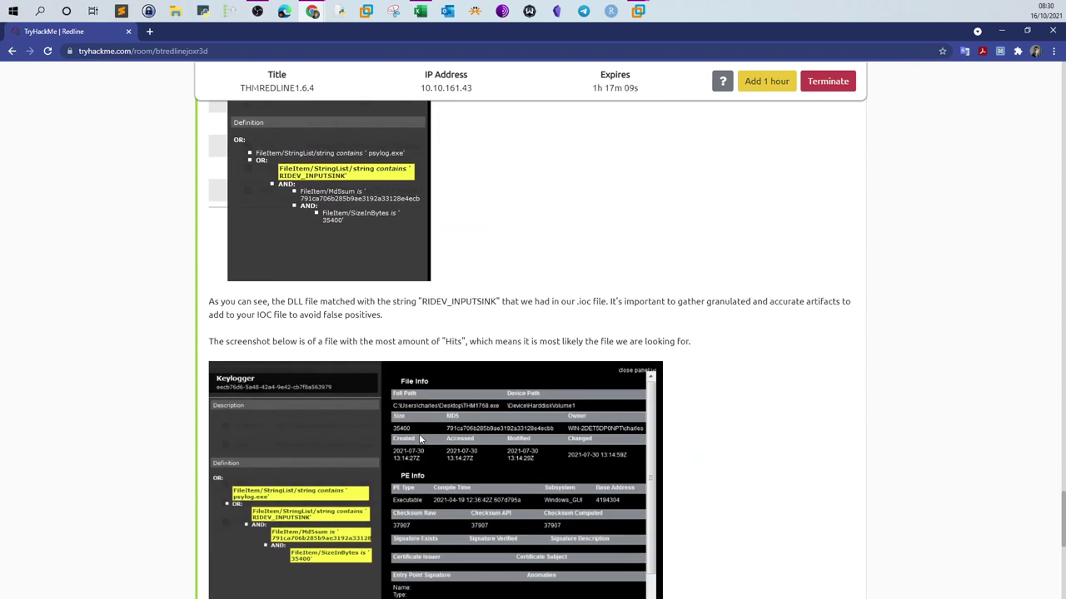
scroll(444, 397, "down", 5)
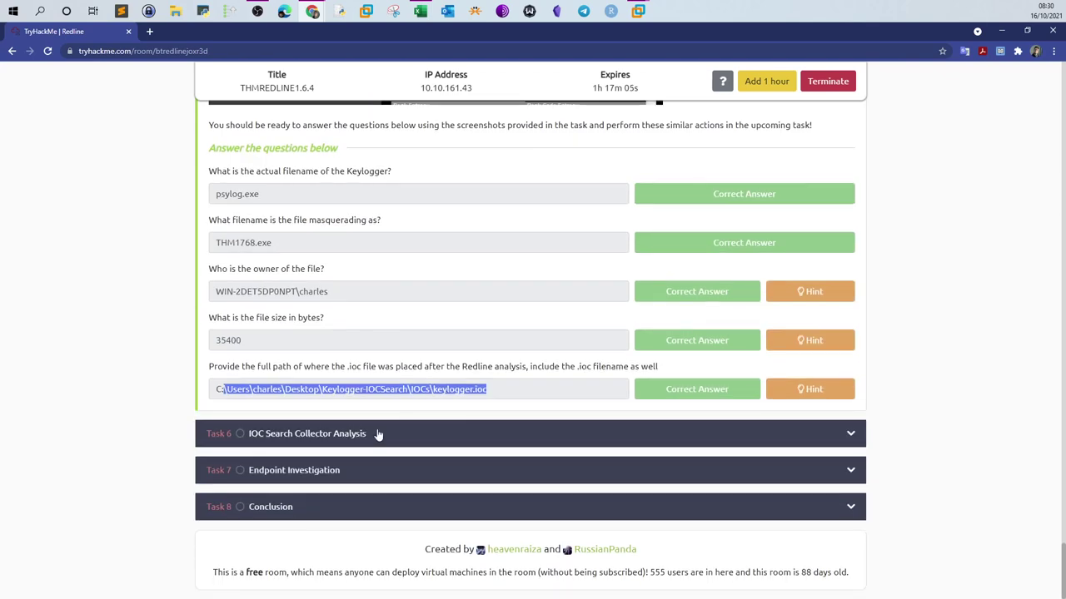
Expand Task 6, IOC Search Collector Analysis, read its scenario, file artifacts and questions, and collapse it again
left_click(281, 441)
scroll(365, 391, "up", 3)
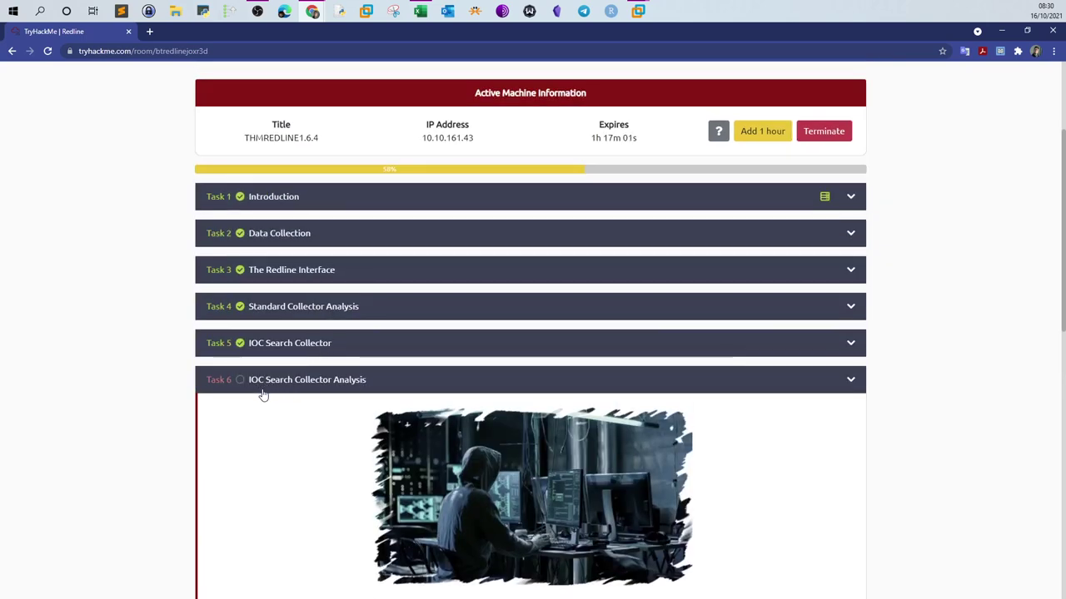
scroll(366, 423, "down", 4)
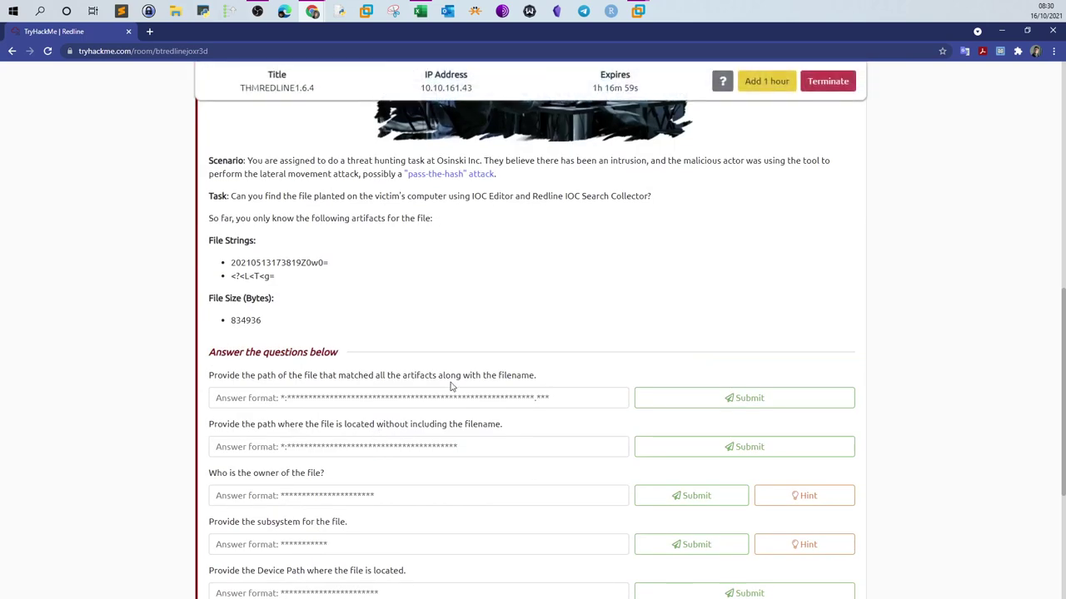
scroll(494, 258, "down", 1)
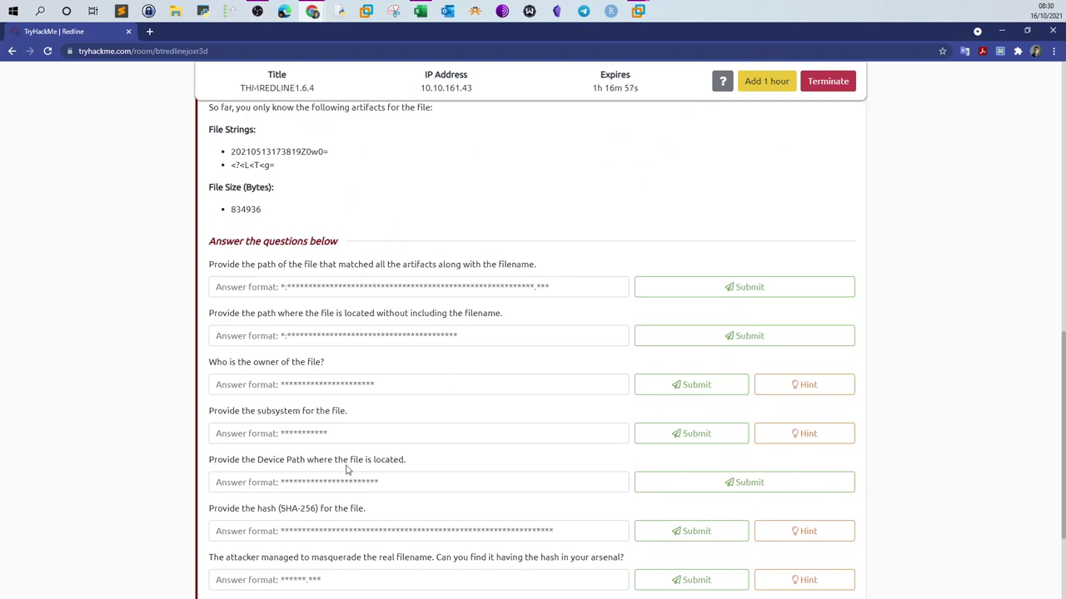
scroll(350, 470, "down", 2)
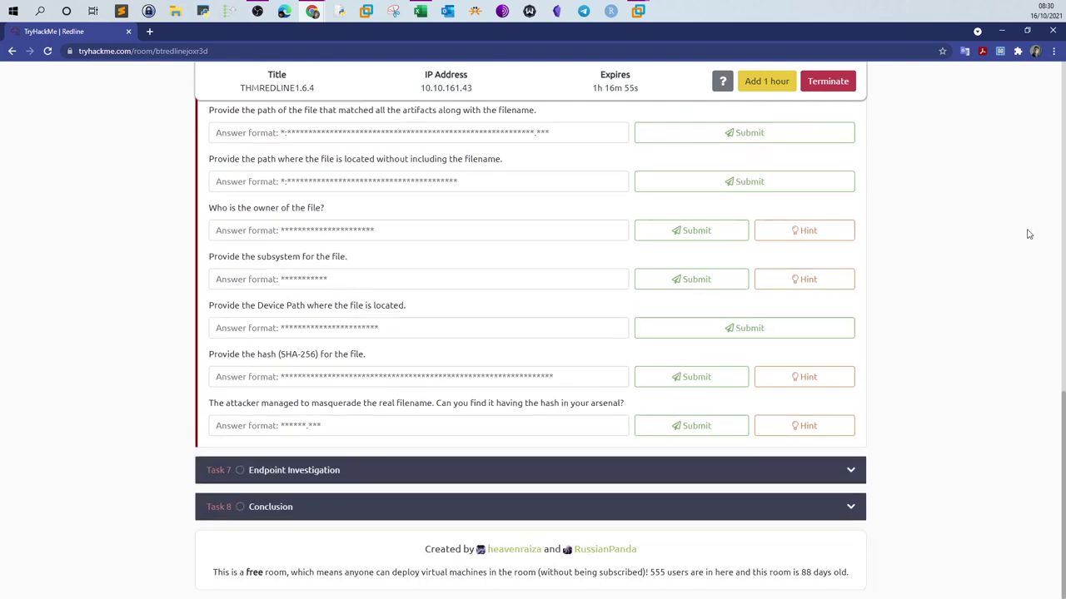
scroll(773, 219, "up", 10)
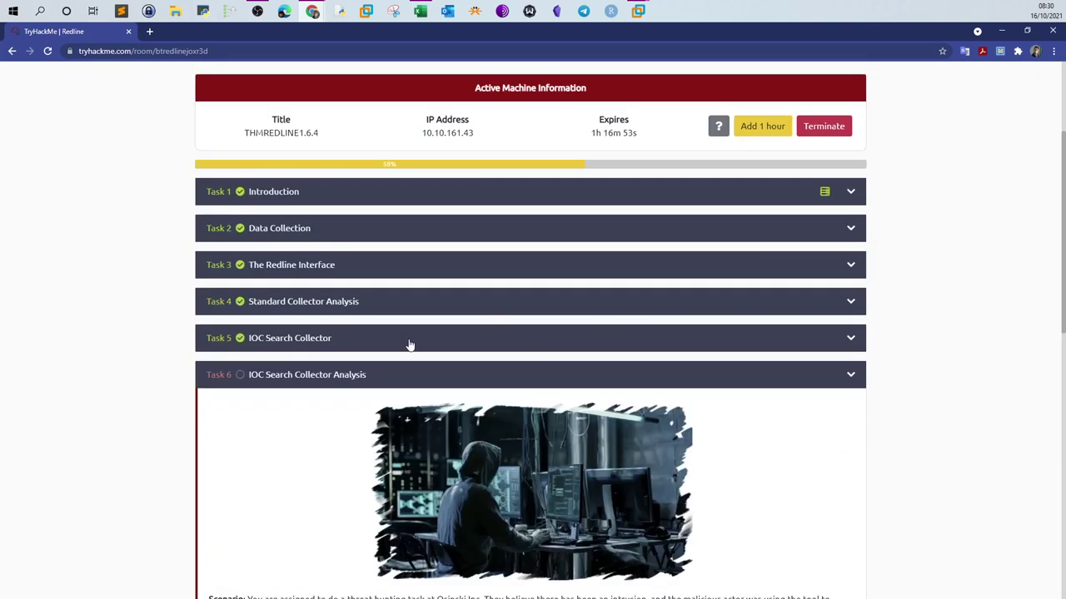
left_click(394, 376)
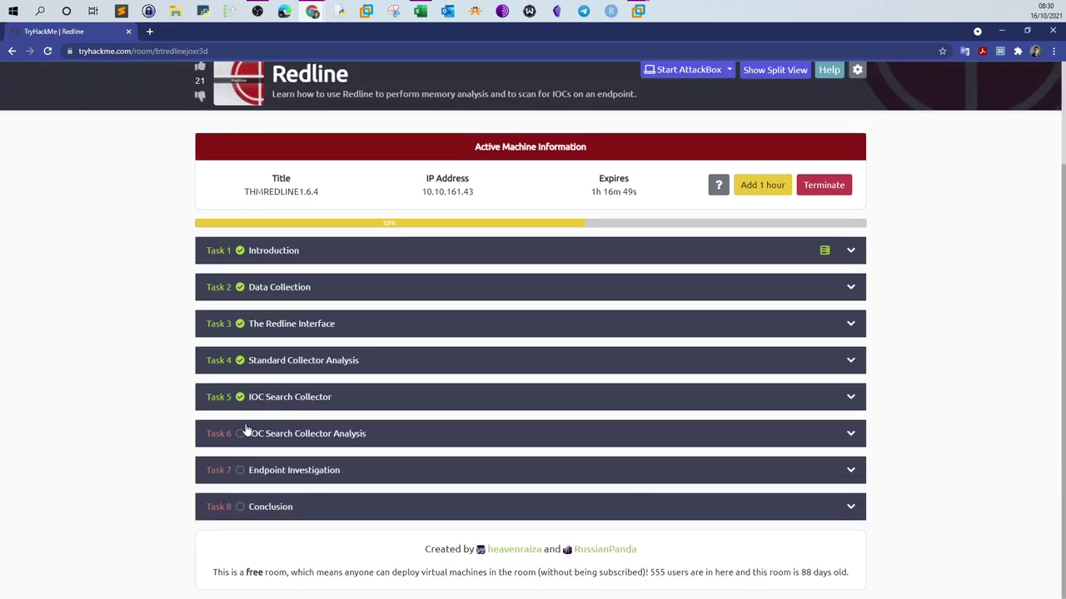
key("alt+Tab")
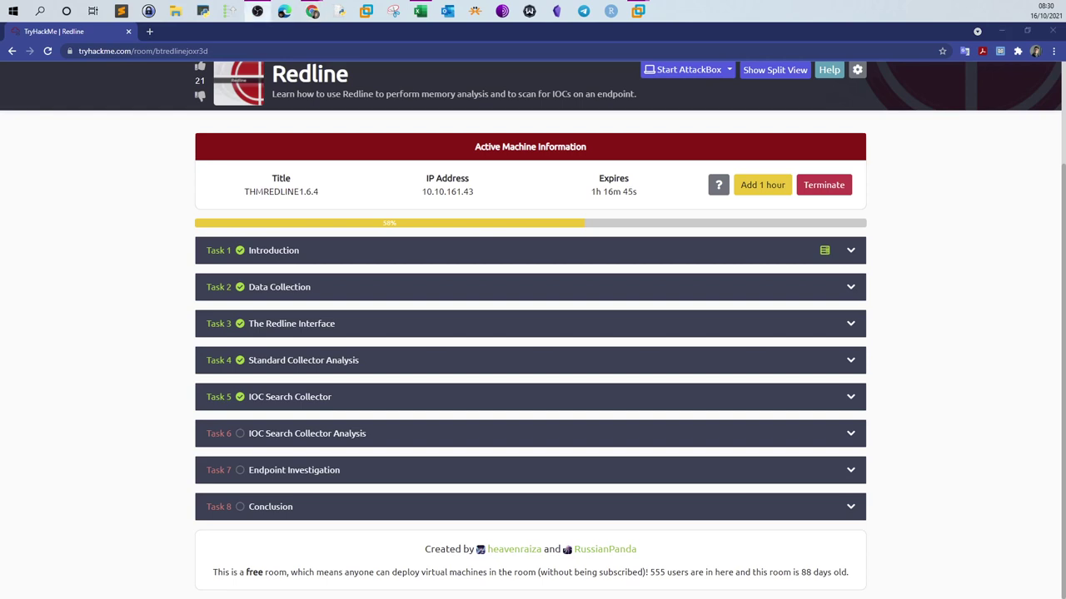